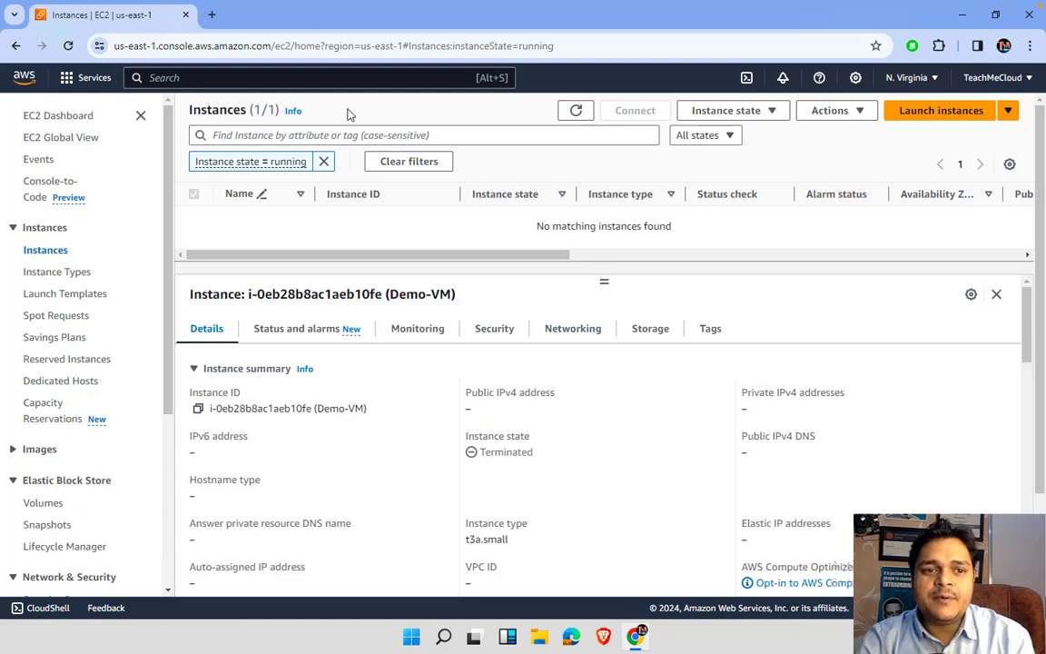
- Return to Console Home and show the Compute services list, including EC2, in the Services menu
left_click(91, 78)
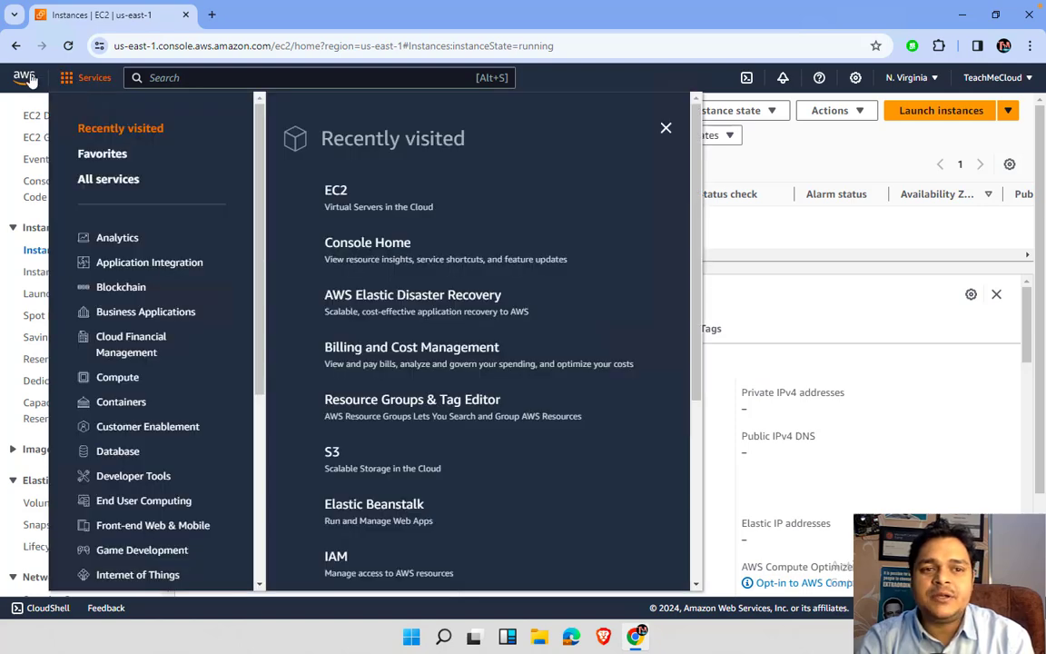
left_click(27, 79)
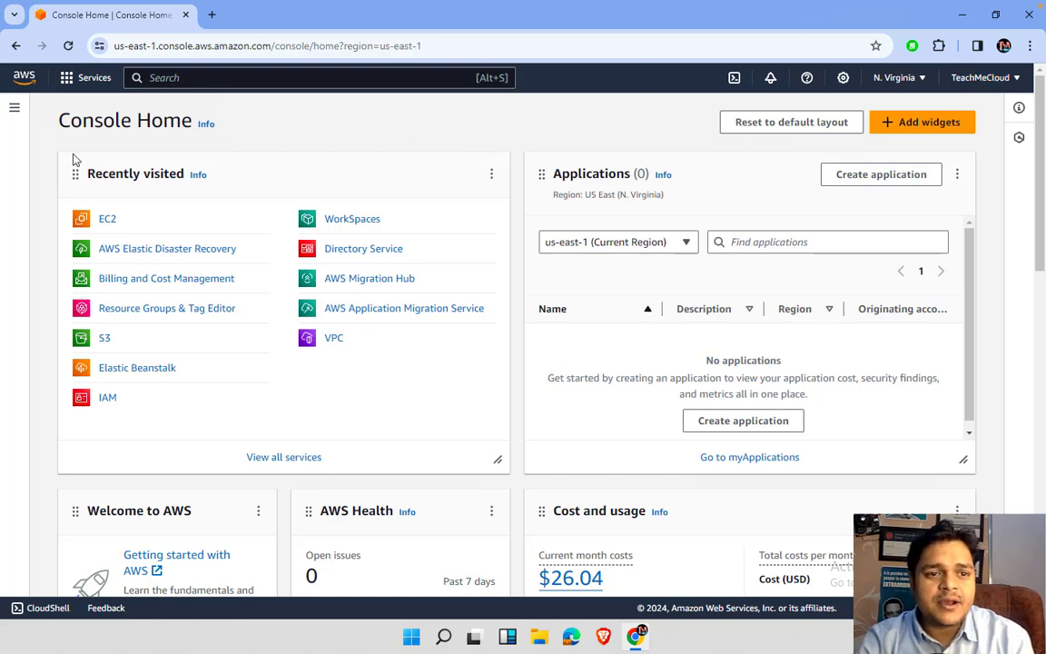
left_click(89, 78)
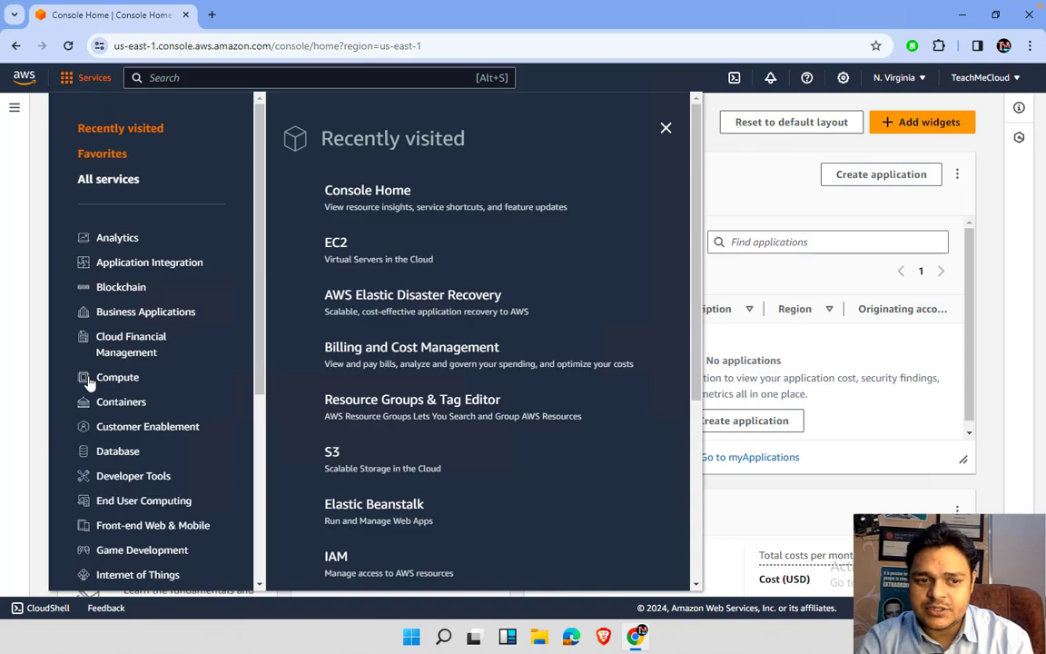
scroll(98, 454, "down", 4)
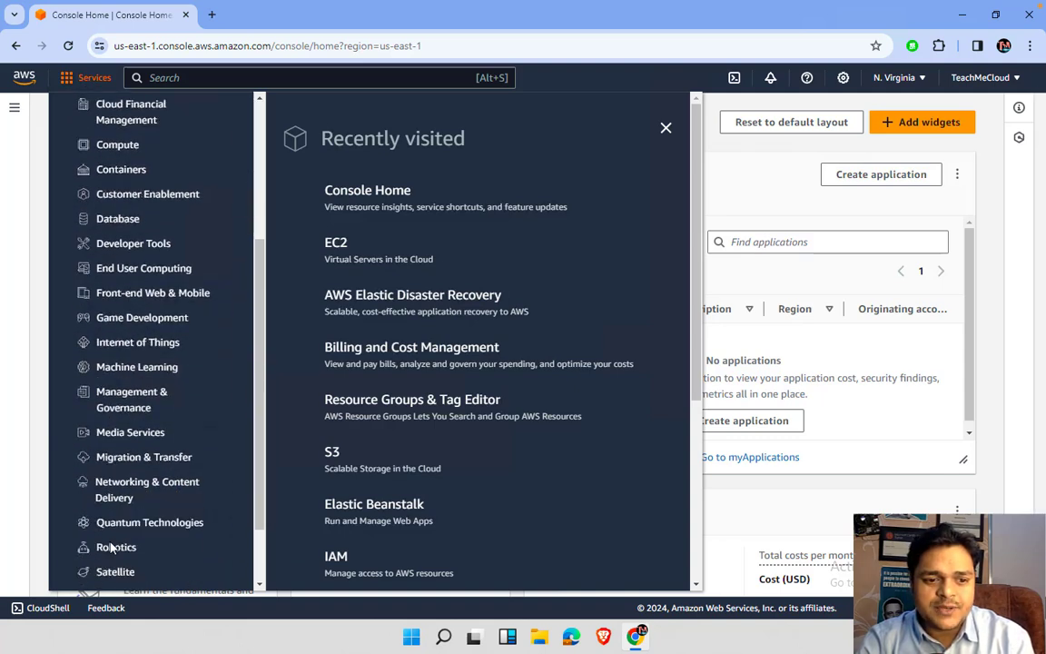
scroll(109, 545, "down", 2)
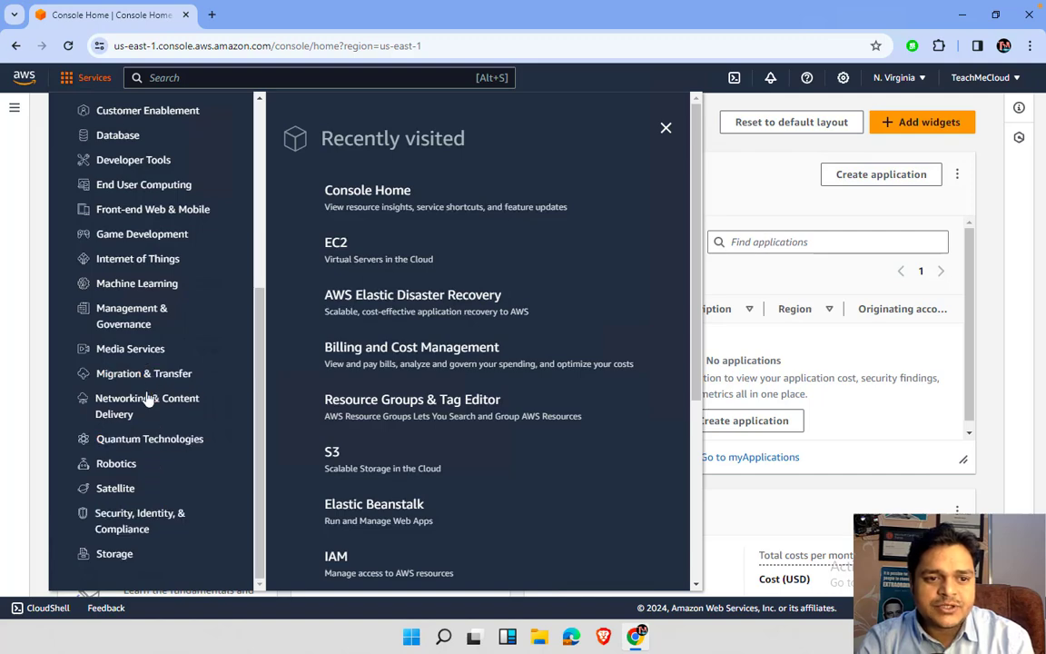
scroll(147, 400, "up", 4)
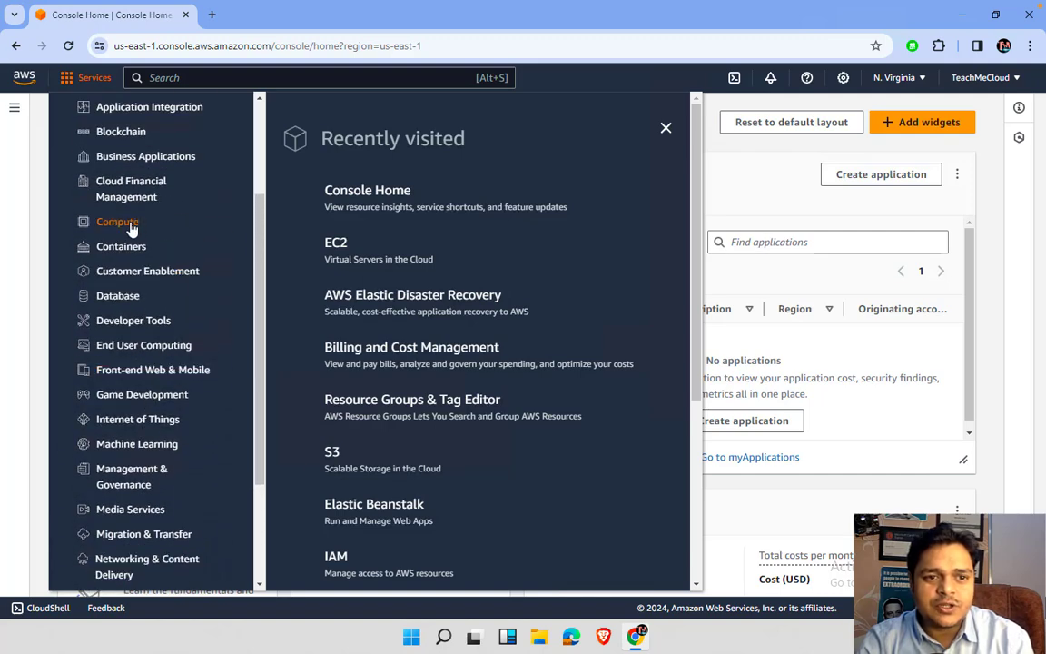
left_click(132, 228)
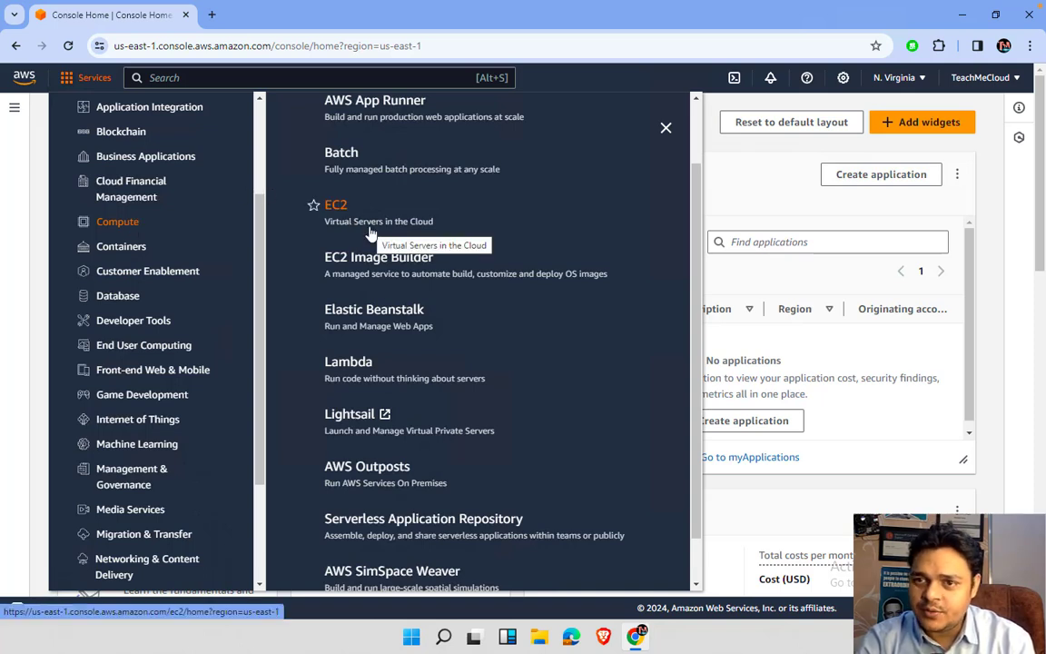
- Open the EC2 Dashboard and refresh the Resources panel counts
left_click(337, 209)
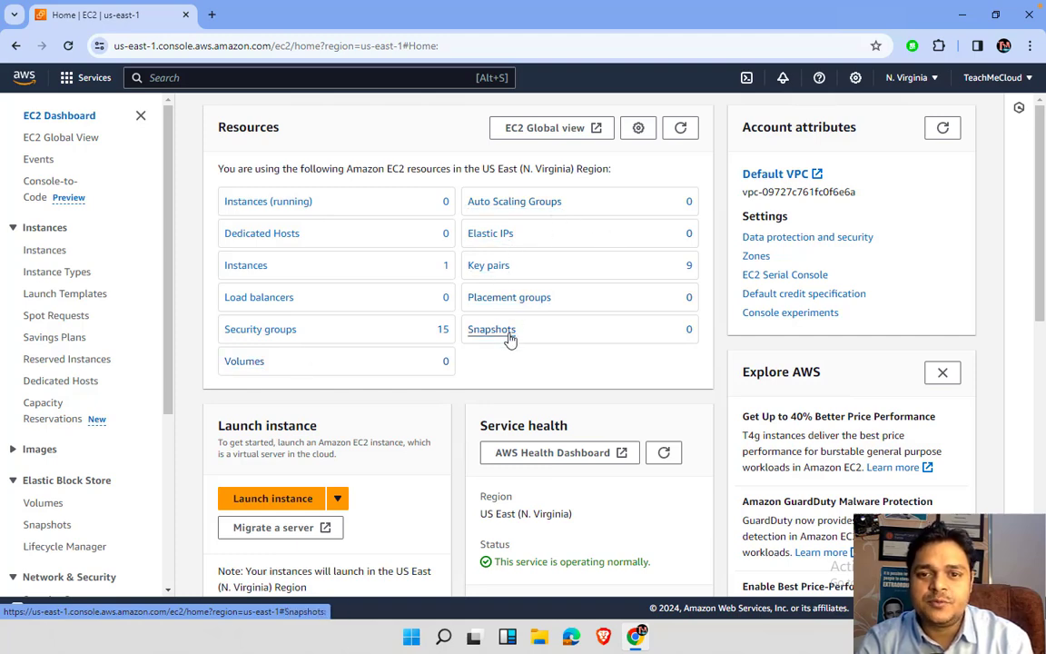
left_click(680, 128)
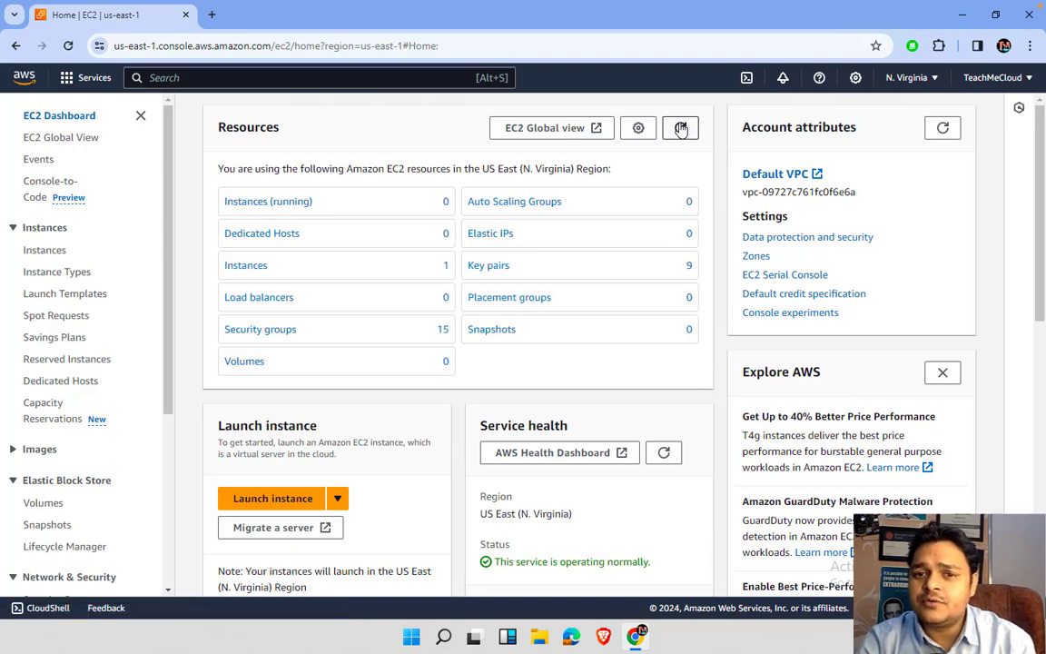
left_click(680, 128)
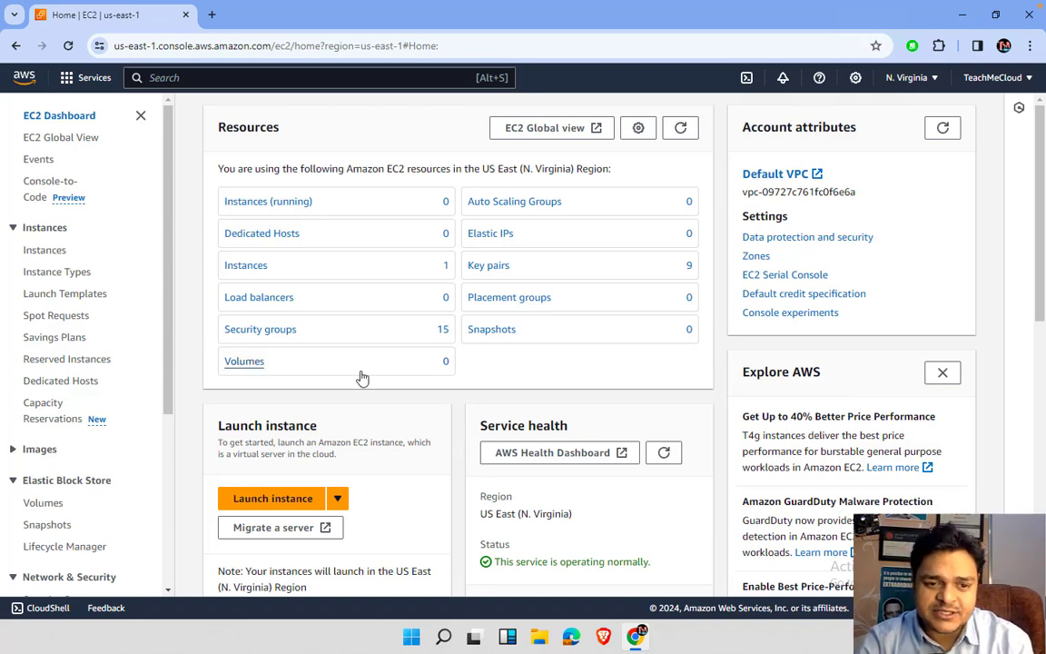
- Begin a new instance launch and enter demo-pc as the instance name
left_click(277, 499)
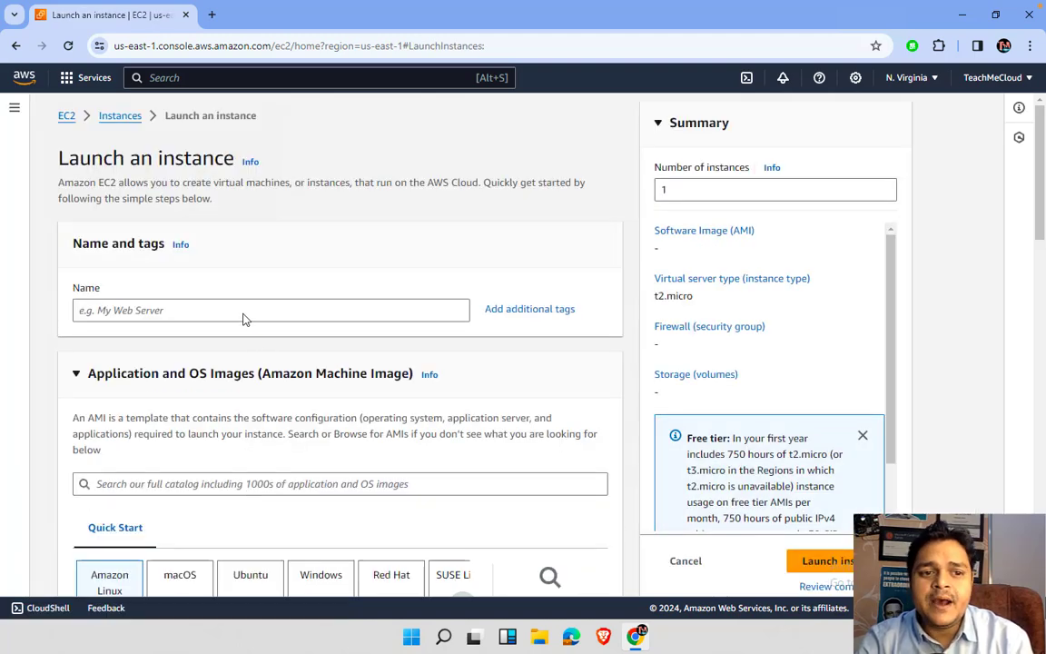
left_click(243, 313)
type("demo")
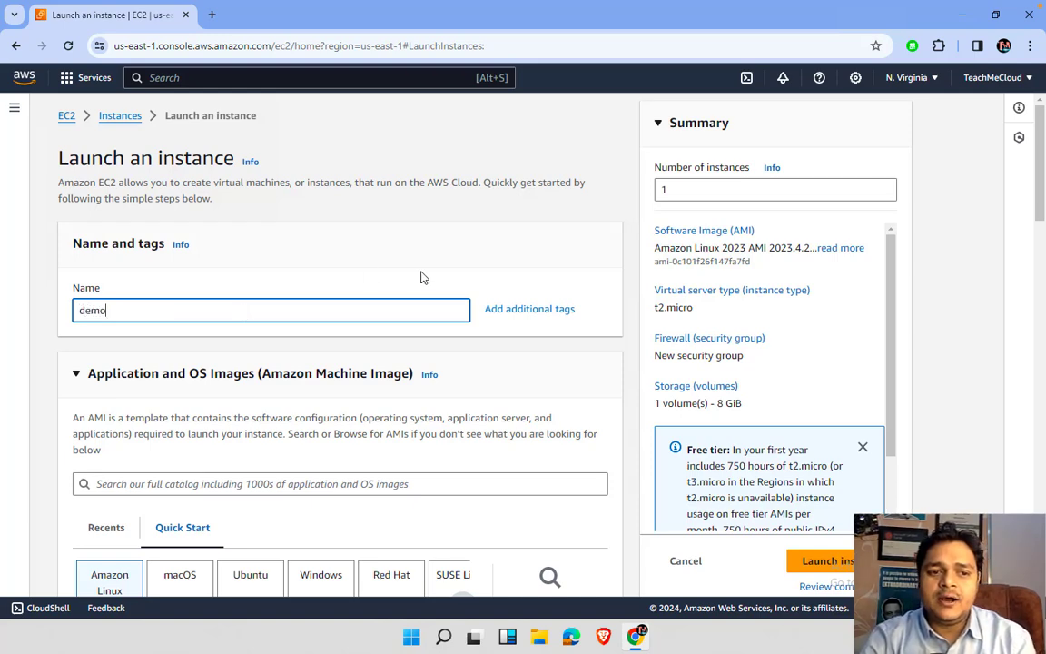
type("=pc")
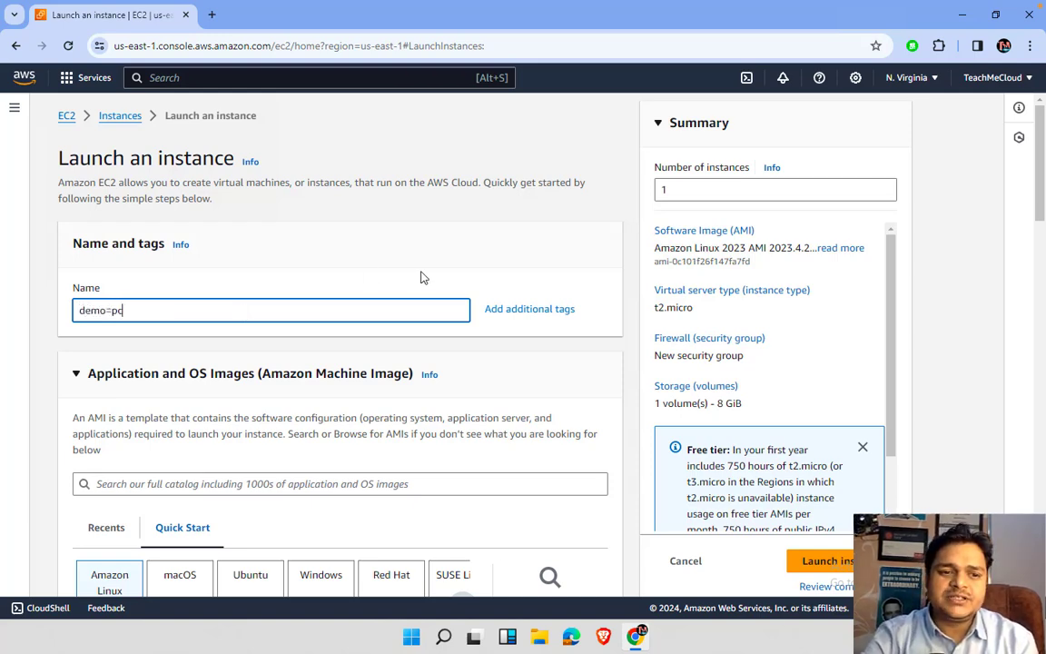
key("BackSpace")
key("BackSpace")
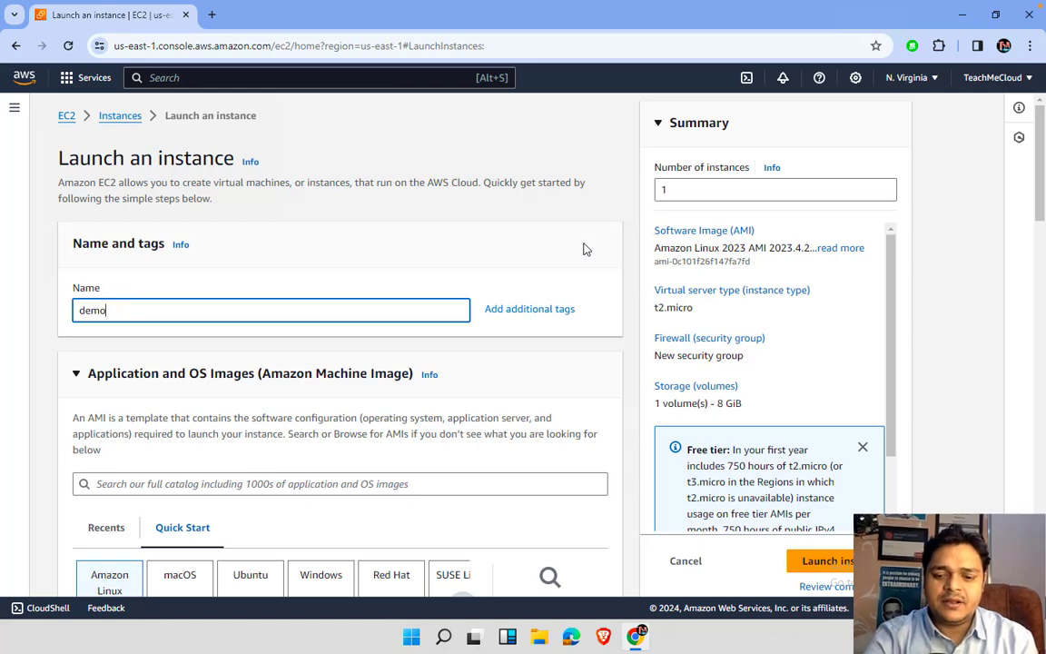
type("-pc")
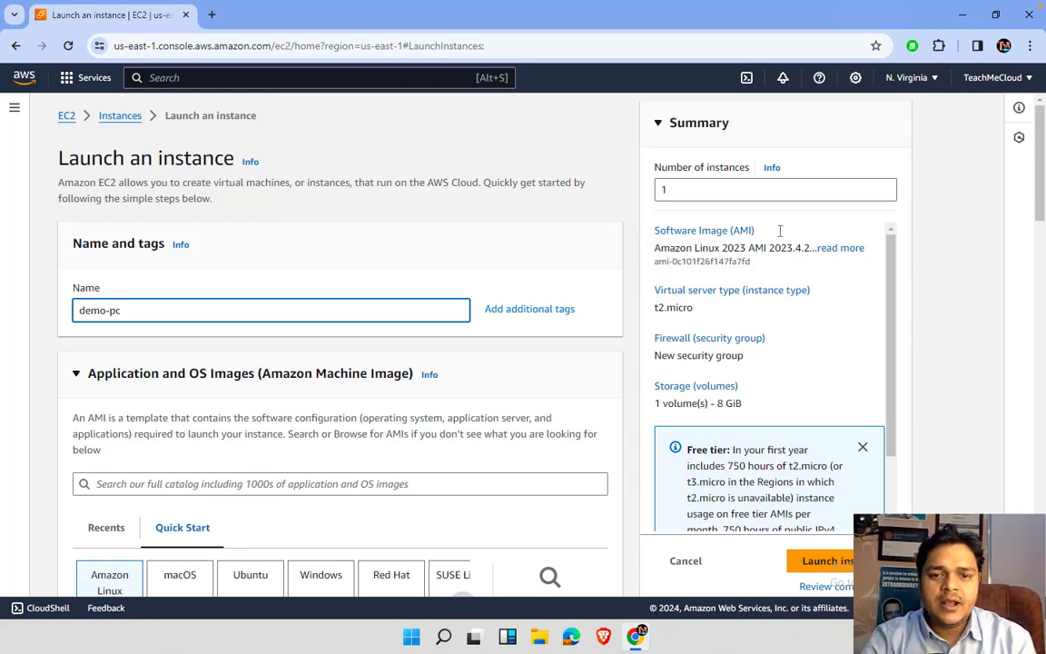
scroll(500, 416, "down", 2)
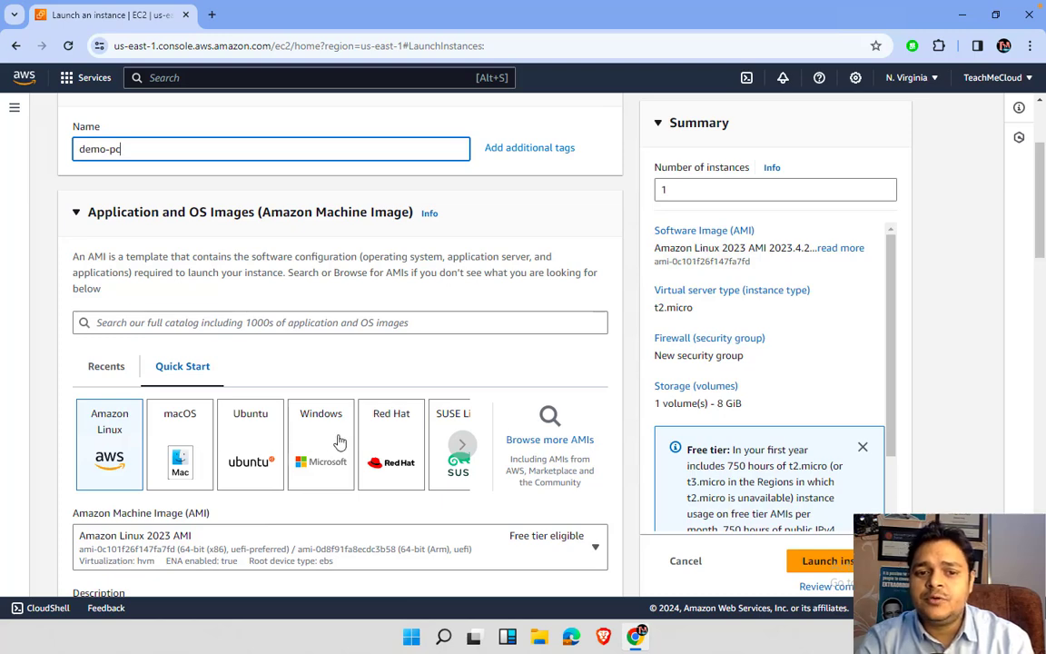
- Choose the Windows Quick Start image with Microsoft Windows Server 2016 Base as the AMI
left_click(462, 445)
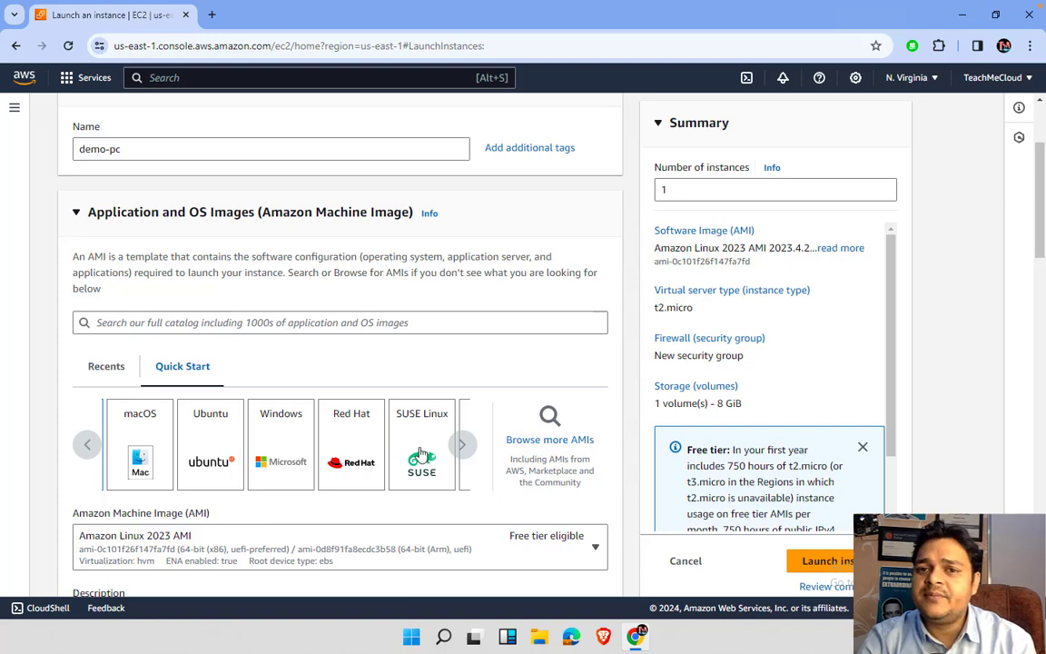
left_click(284, 454)
scroll(357, 502, "down", 3)
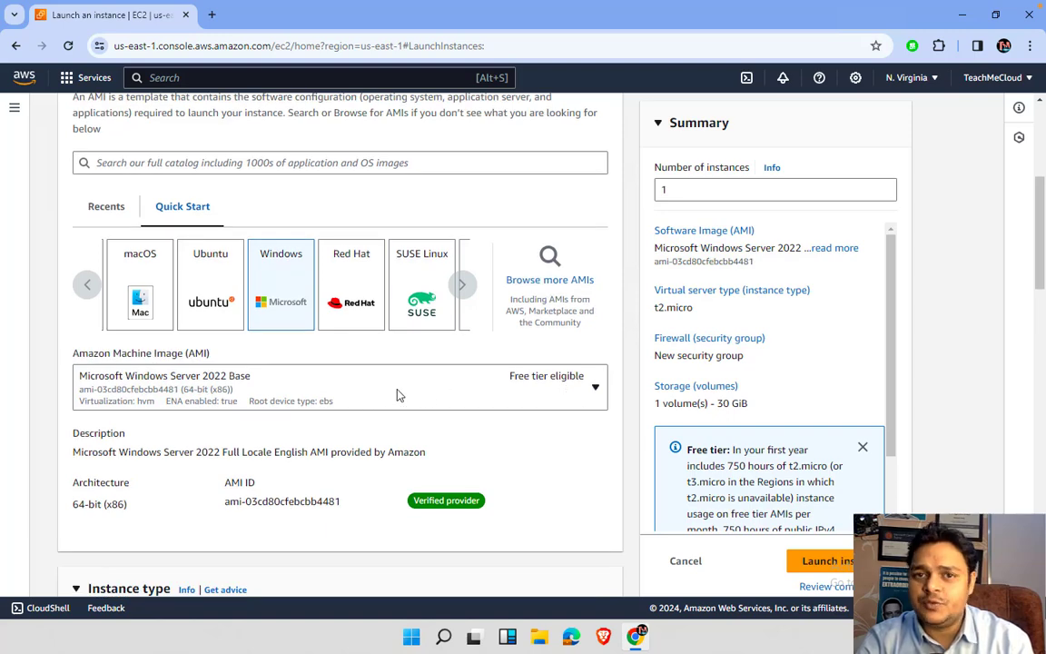
left_click(595, 388)
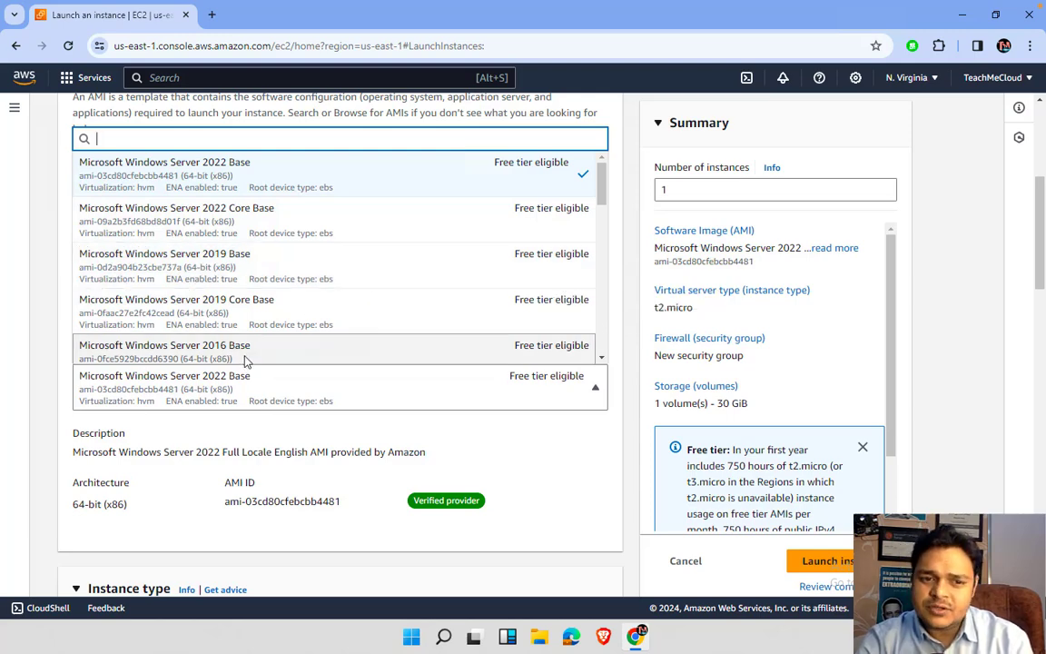
left_click(244, 361)
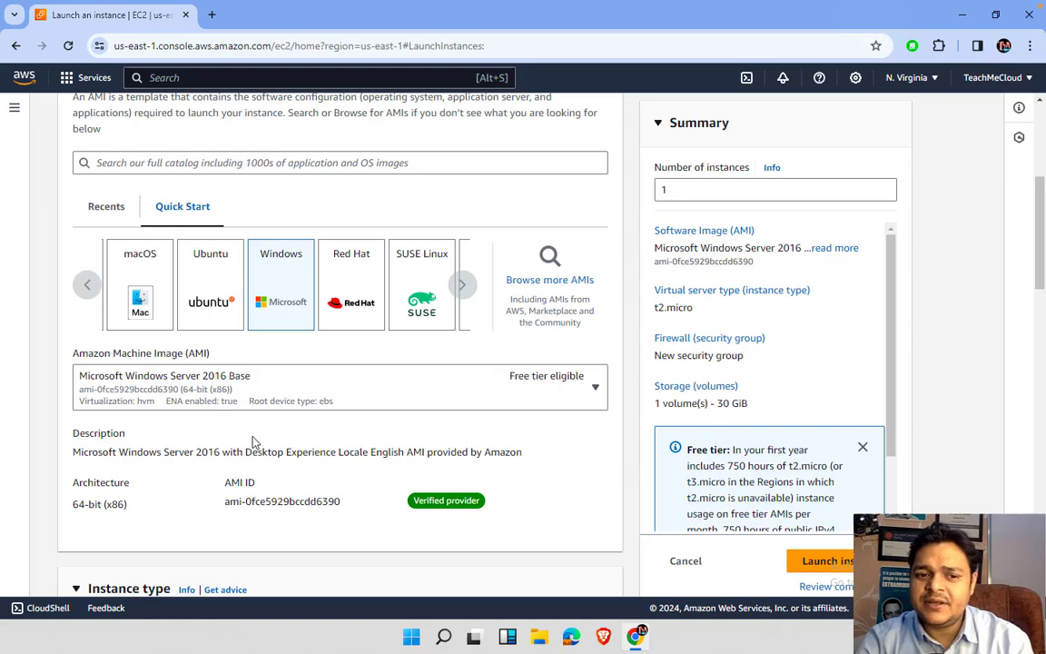
scroll(338, 438, "down", 3)
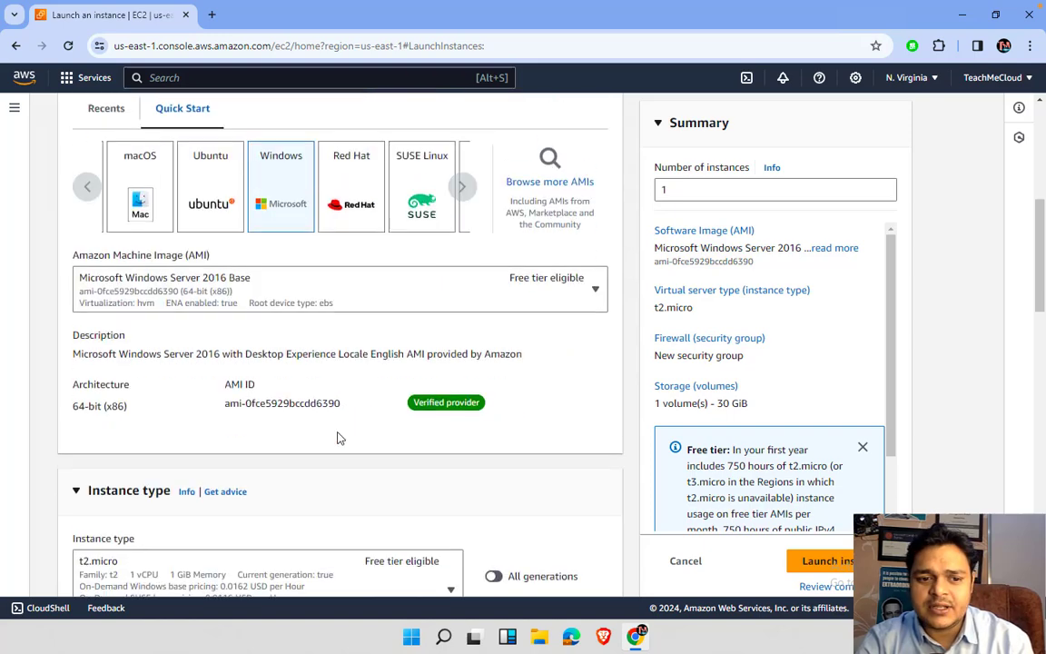
scroll(338, 438, "down", 1)
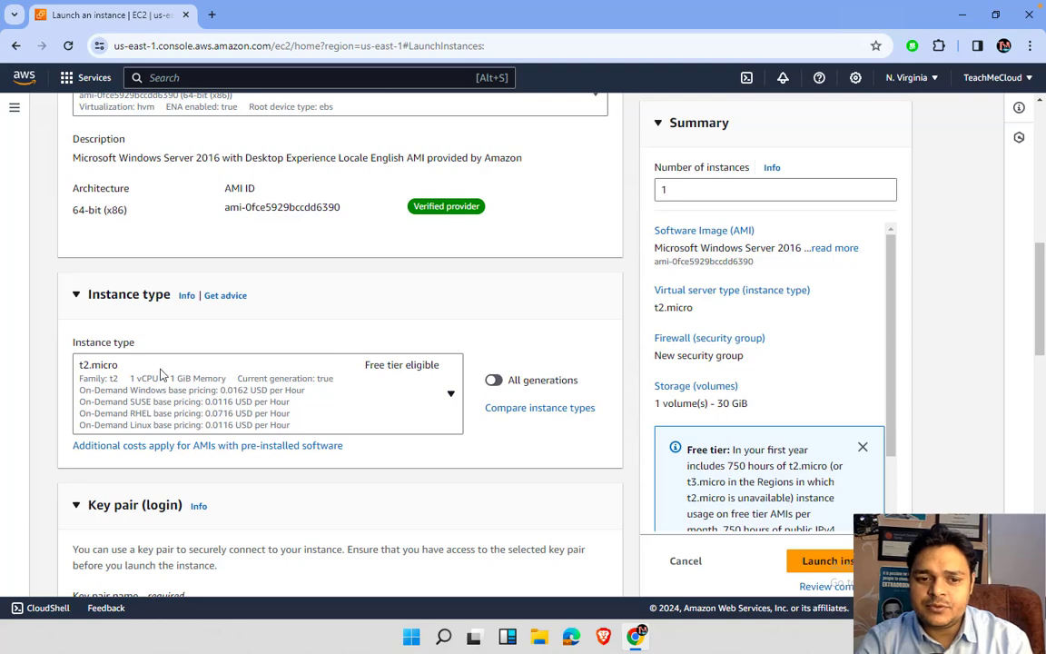
scroll(161, 373, "down", 4)
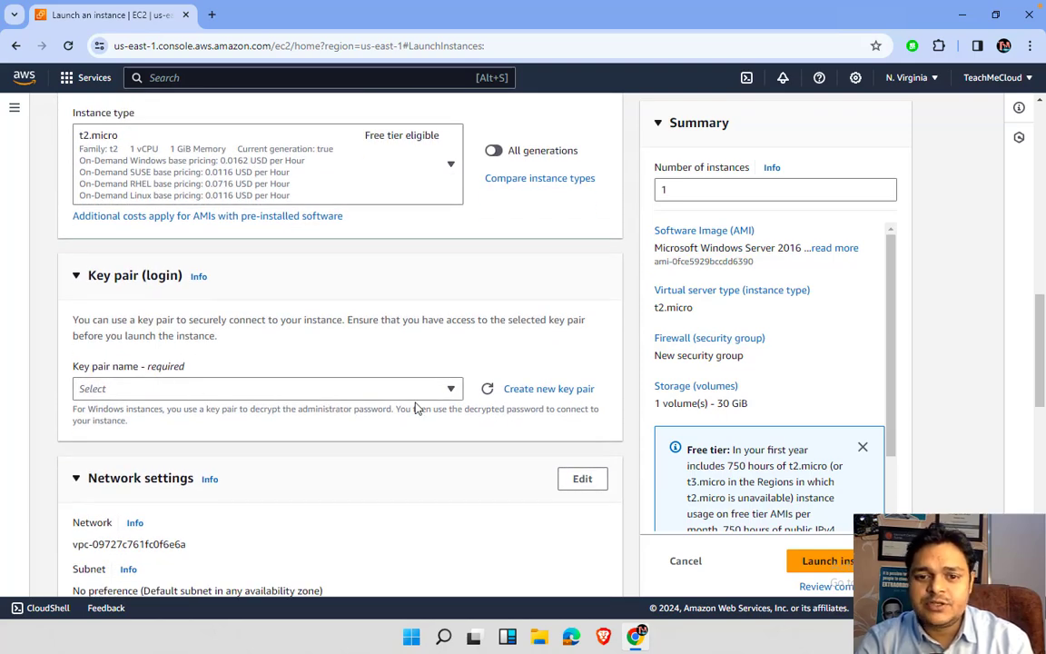
- Create a new key pair named testkey1988 for the instance
left_click(528, 393)
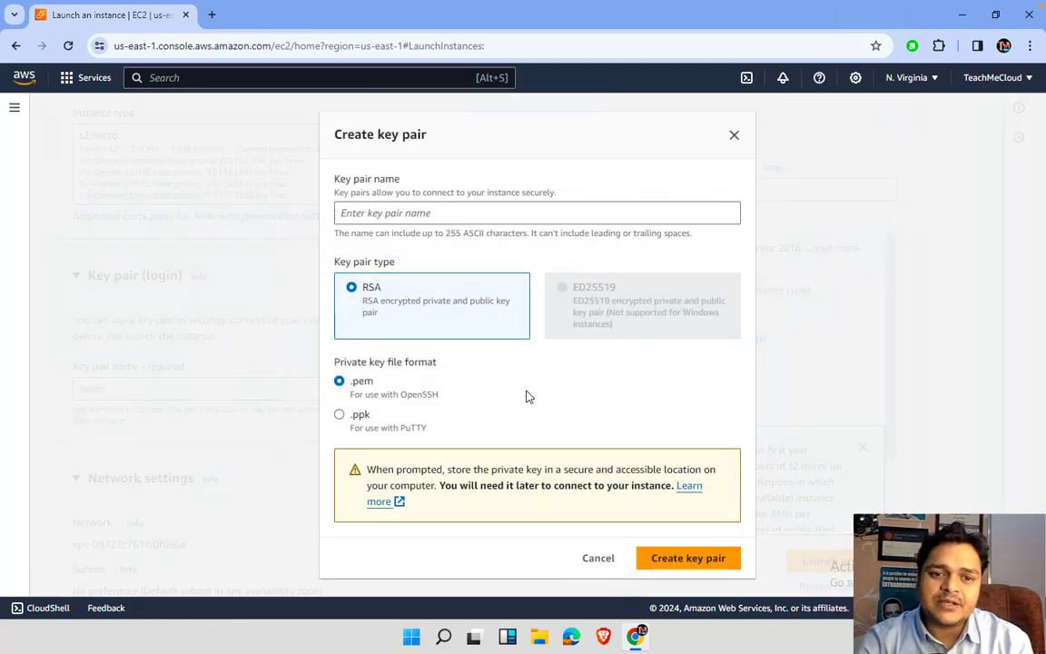
left_click(390, 216)
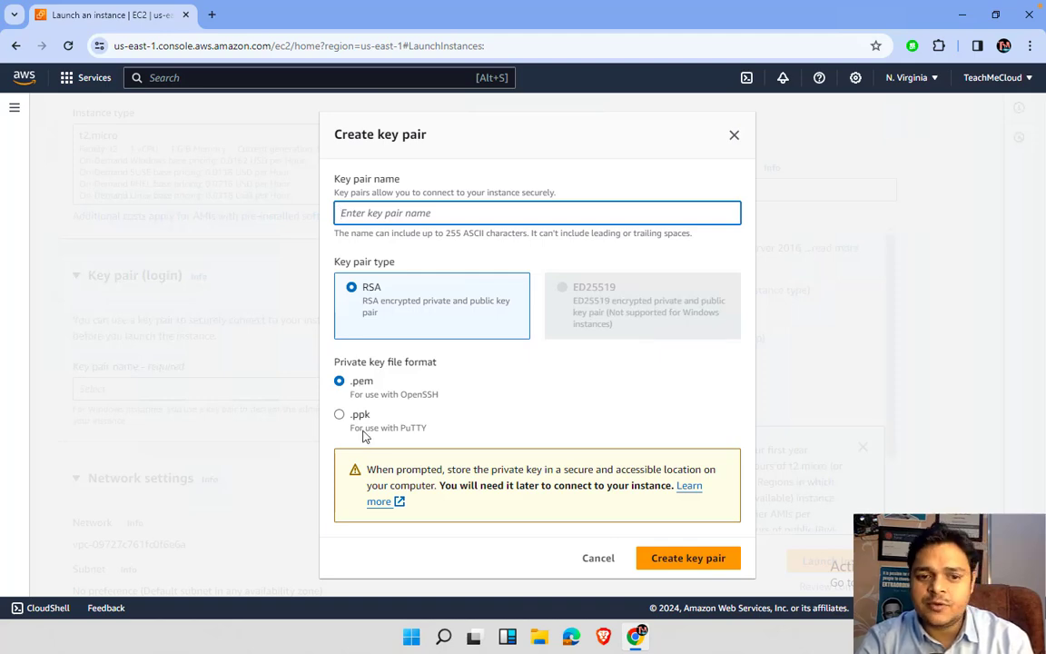
right_click(405, 222)
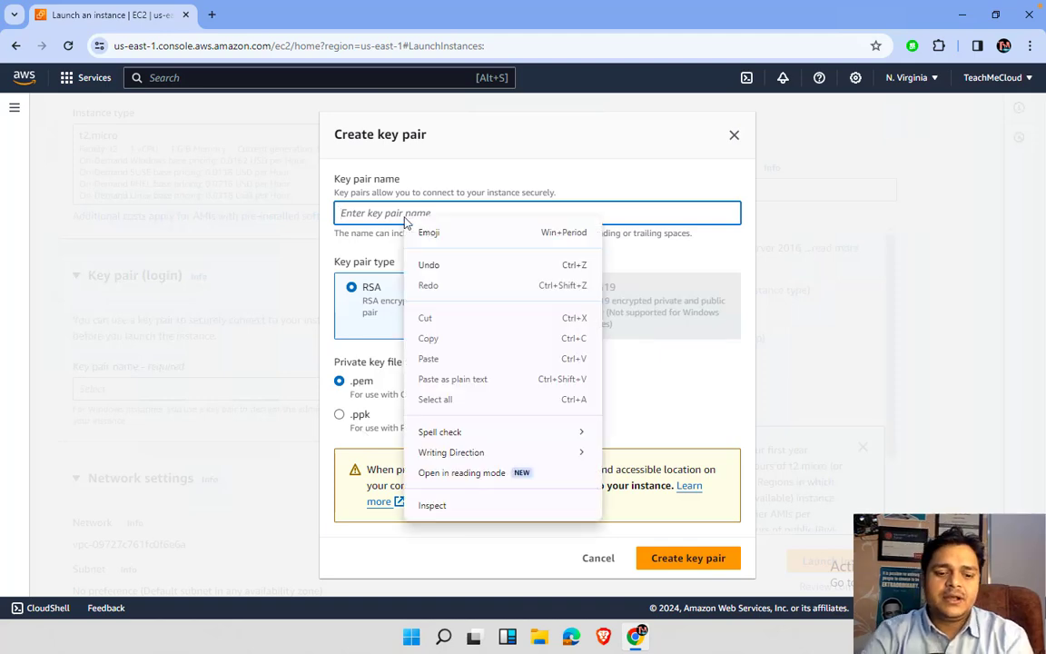
left_click(405, 215)
type("stke")
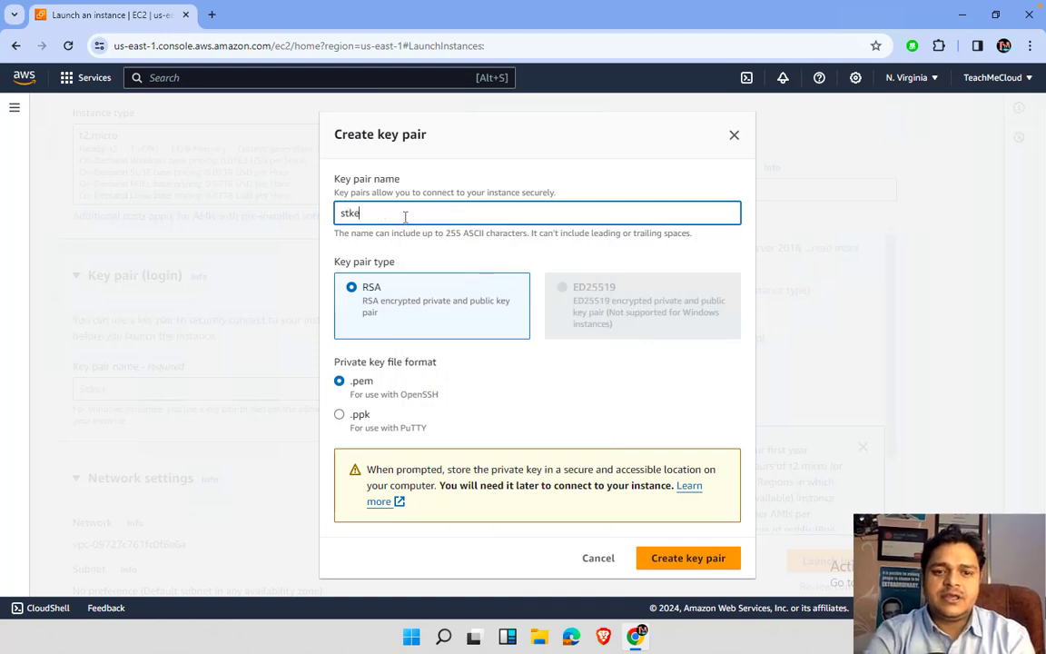
type("y")
left_click_drag(378, 217, 211, 209)
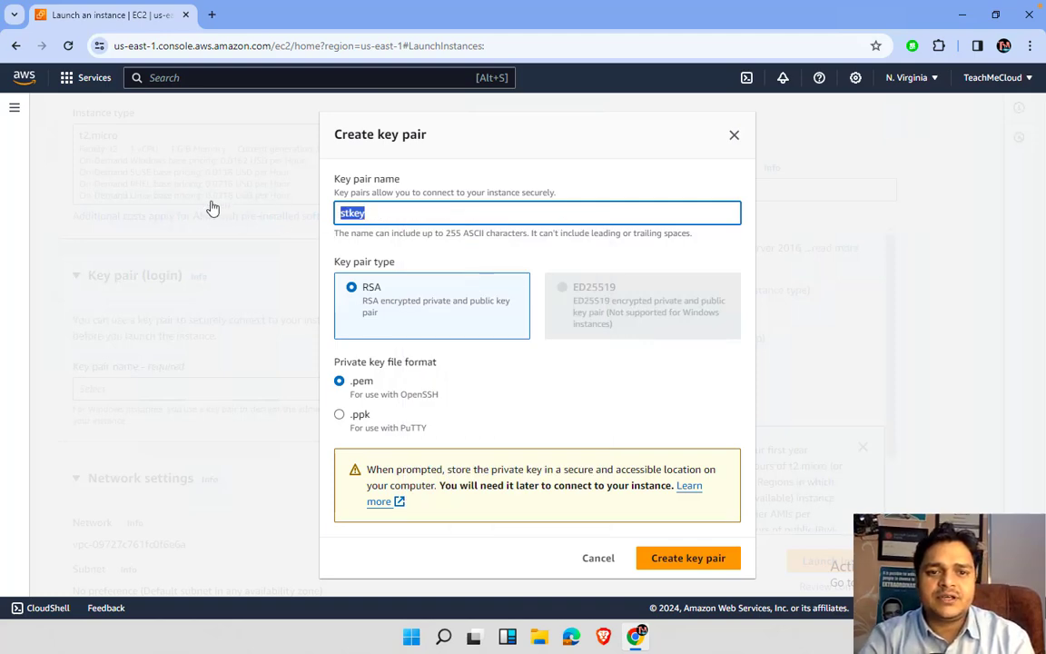
type("test")
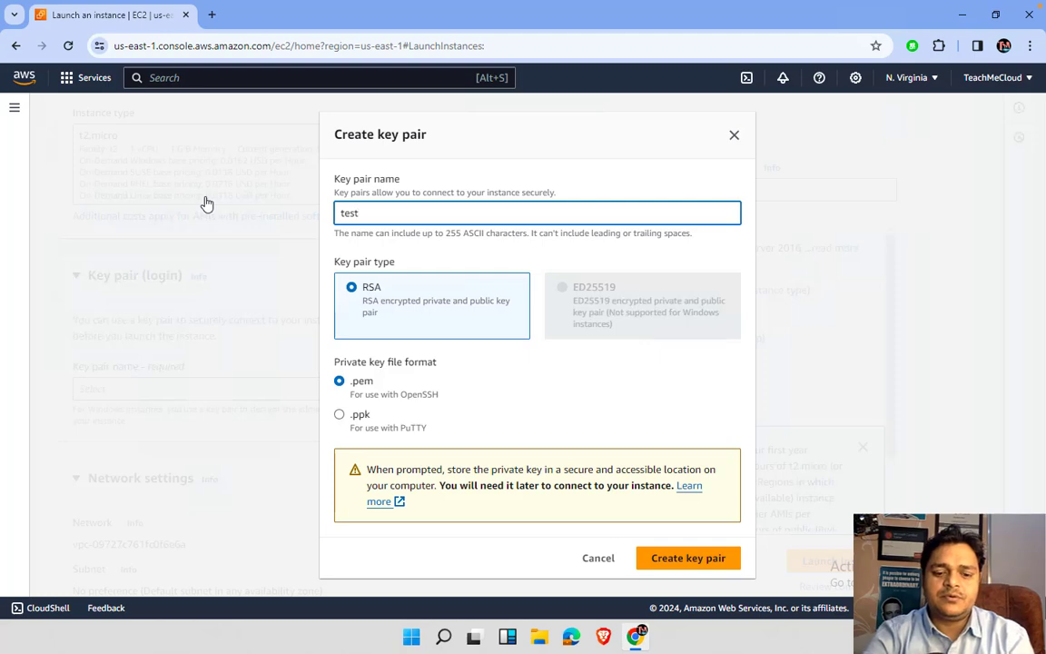
type("key")
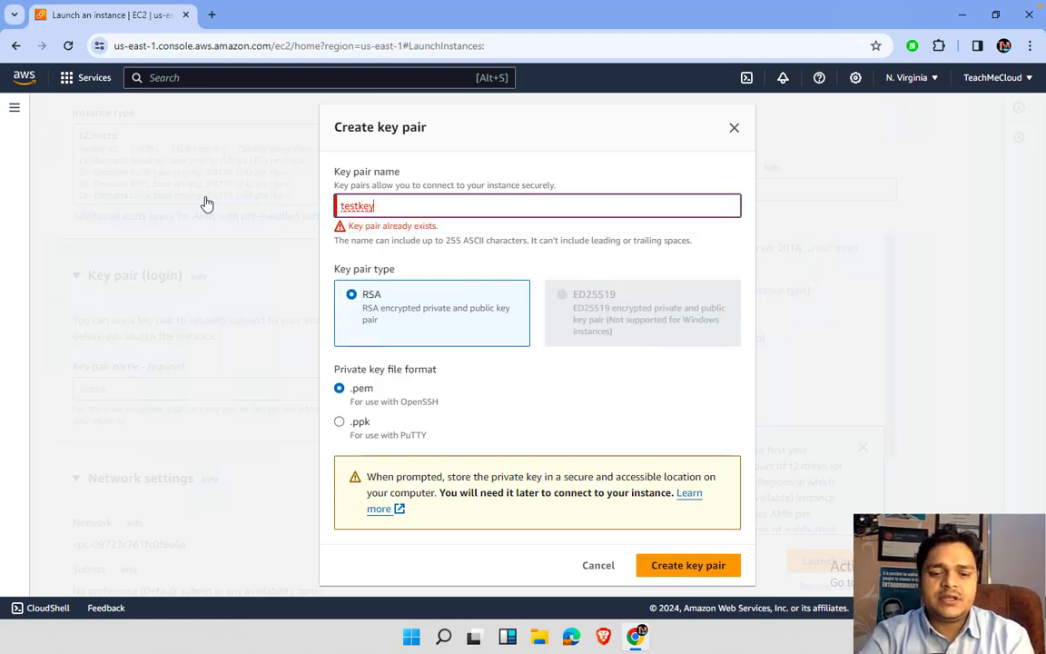
type("1988")
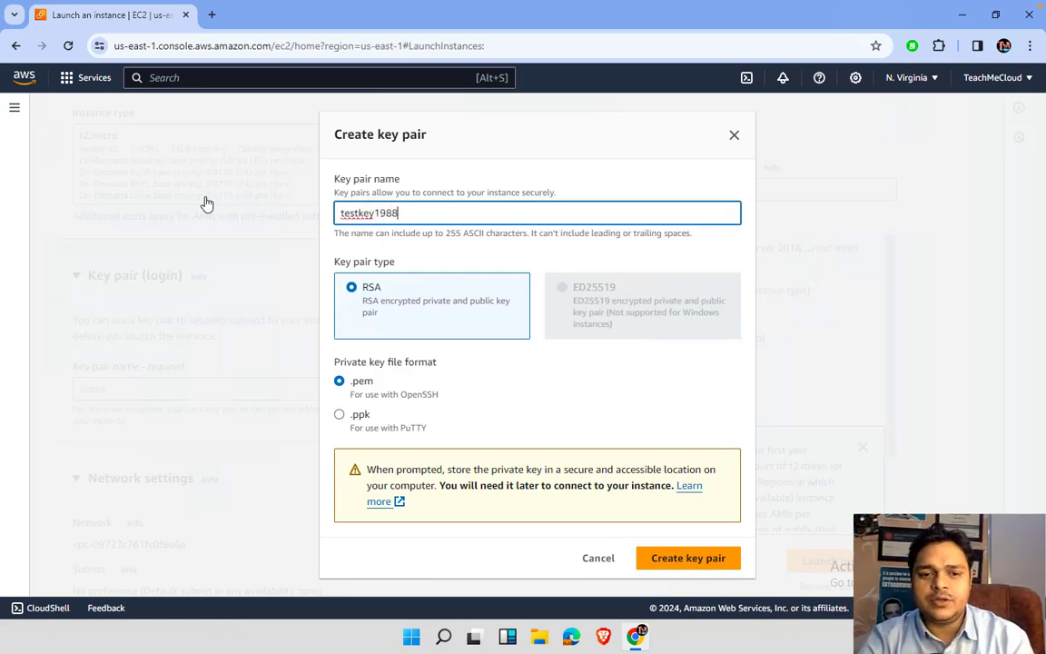
left_click(687, 558)
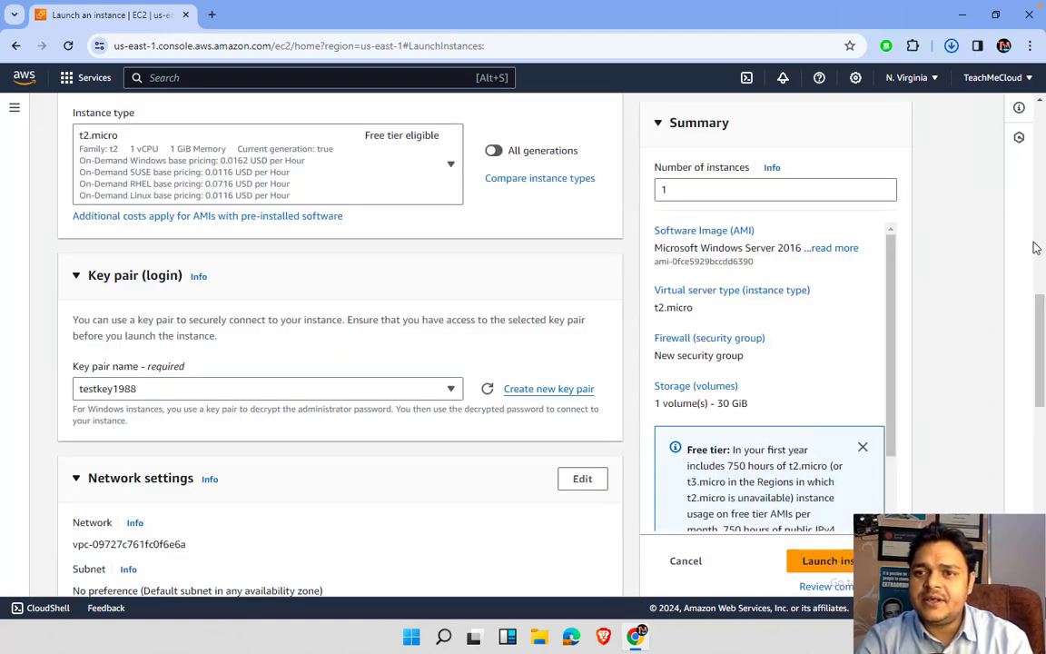
- Open the Downloads folder holding testkey1988.pem from the download history
left_click(951, 53)
left_click(952, 47)
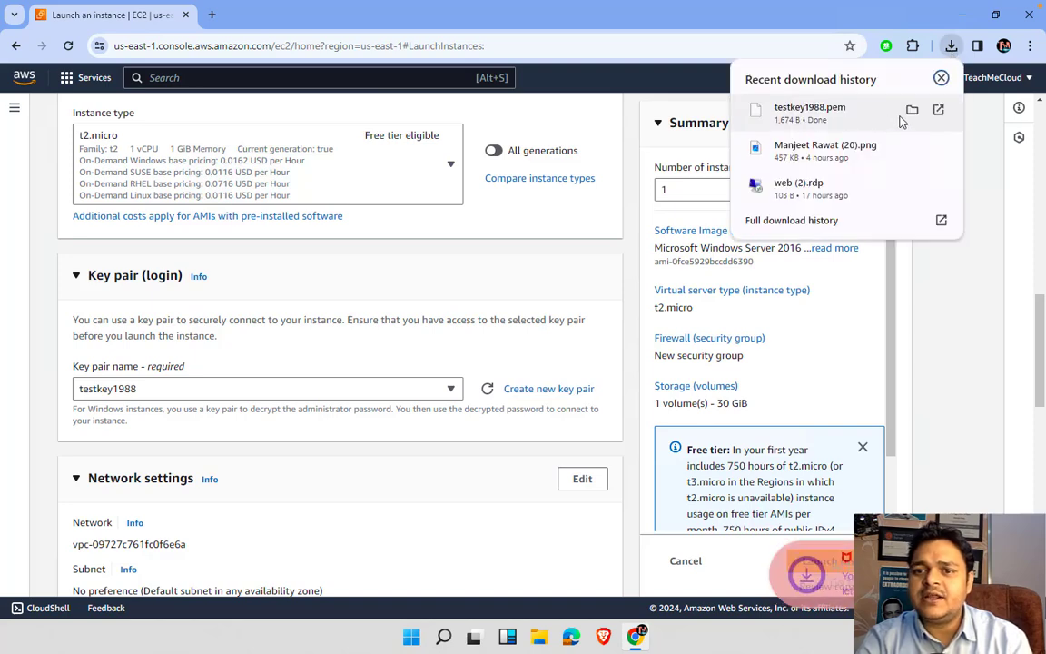
left_click(911, 109)
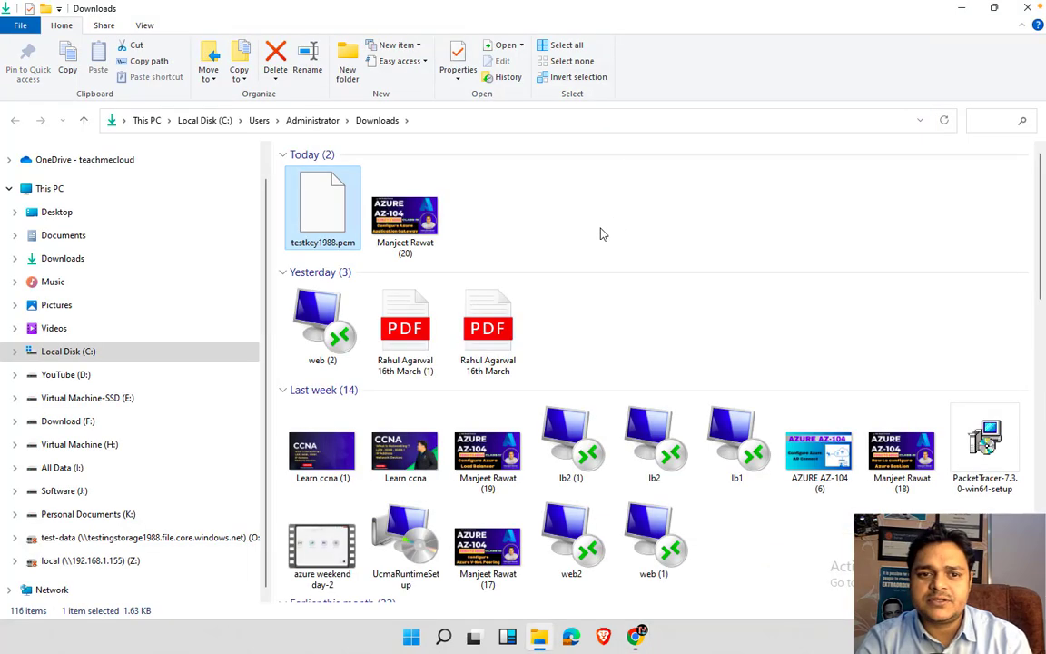
- Review network and 30 GiB storage settings, then launch the Windows Server 2016 t2.micro instance
left_click(1029, 11)
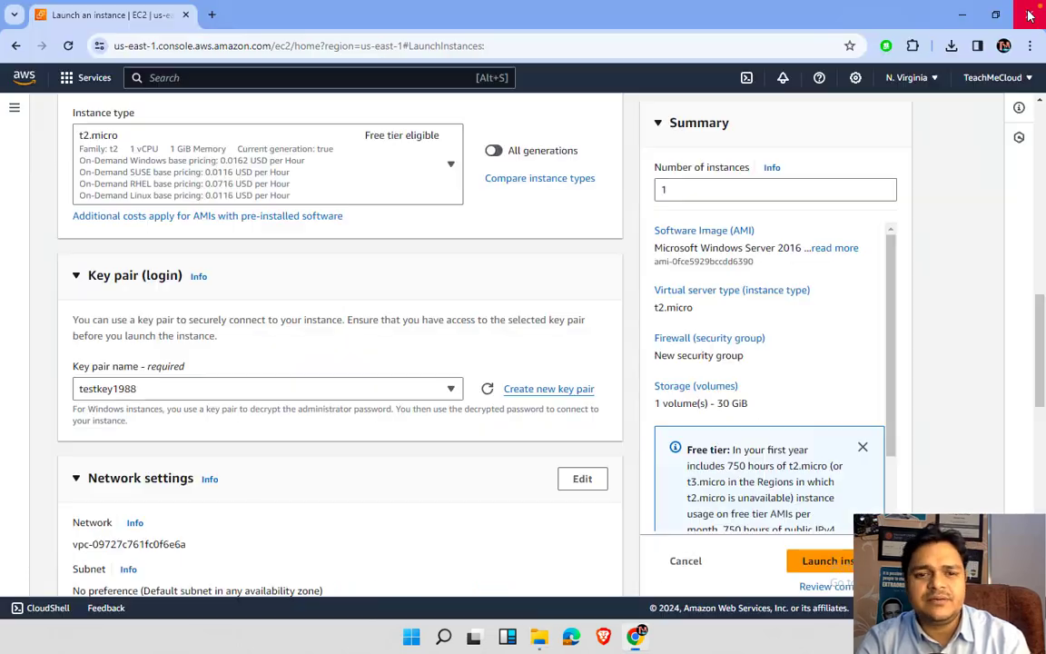
scroll(272, 452, "down", 2)
scroll(273, 452, "down", 3)
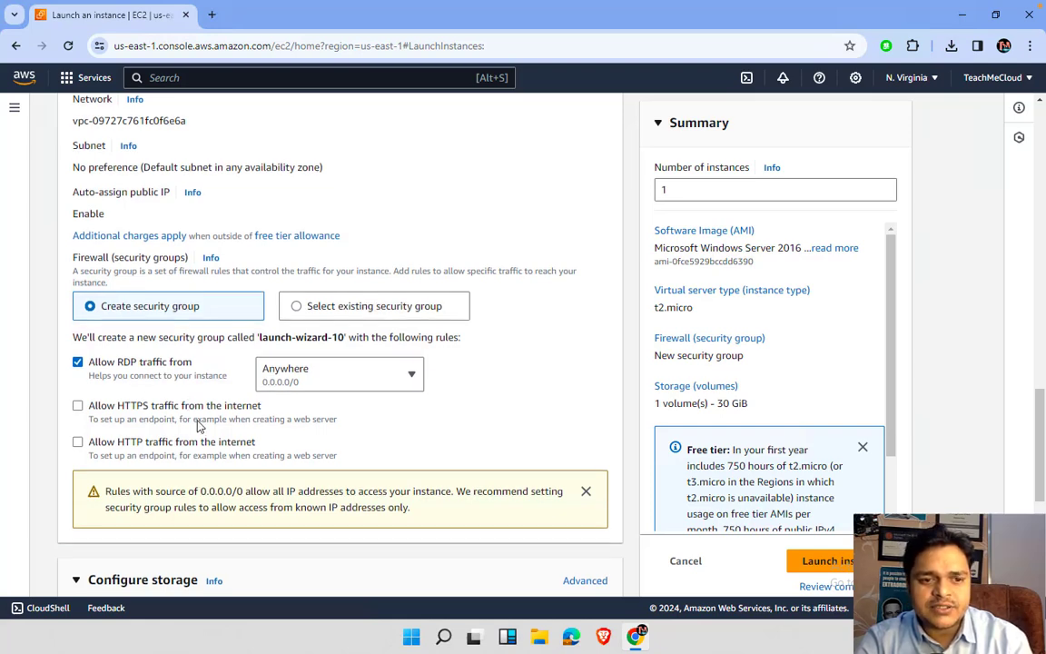
scroll(182, 385, "down", 1)
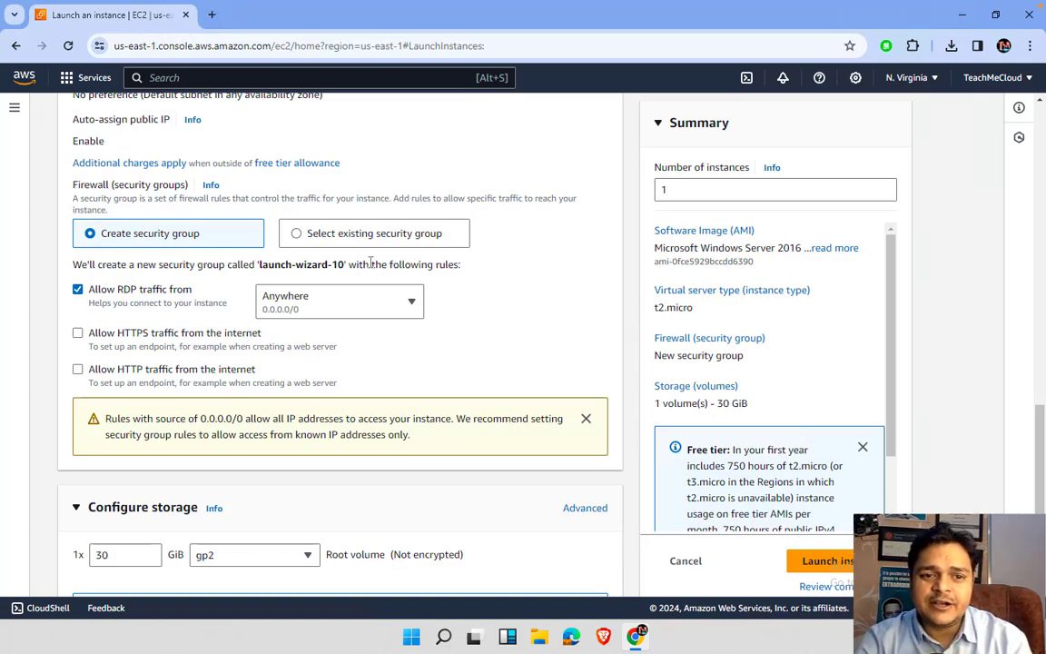
scroll(317, 355, "down", 2)
scroll(223, 435, "down", 2)
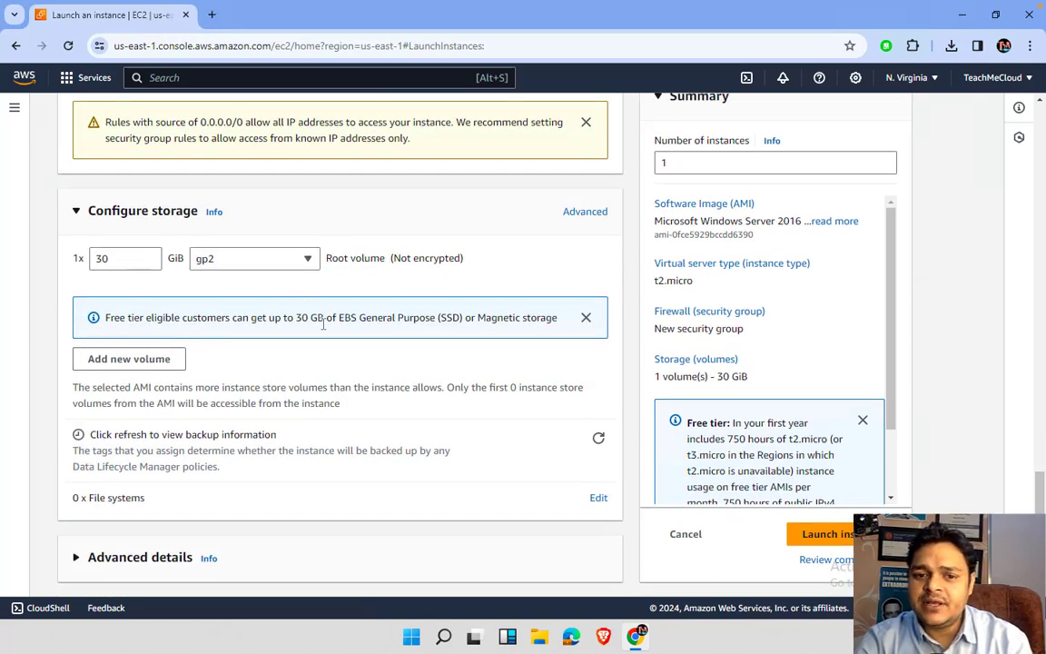
scroll(322, 324, "up", 9)
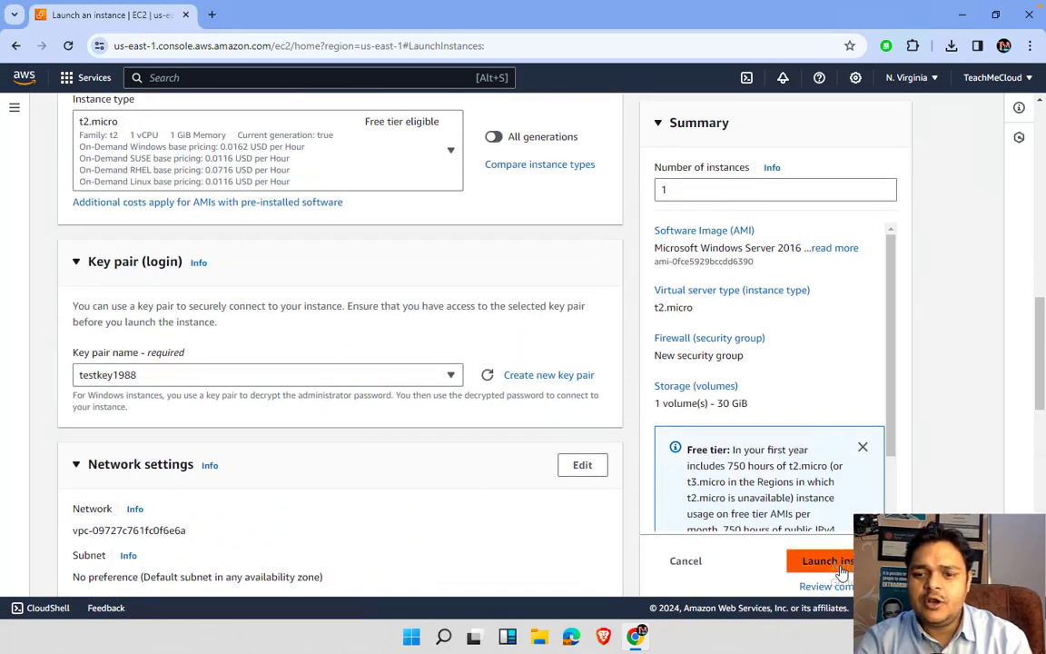
left_click(824, 560)
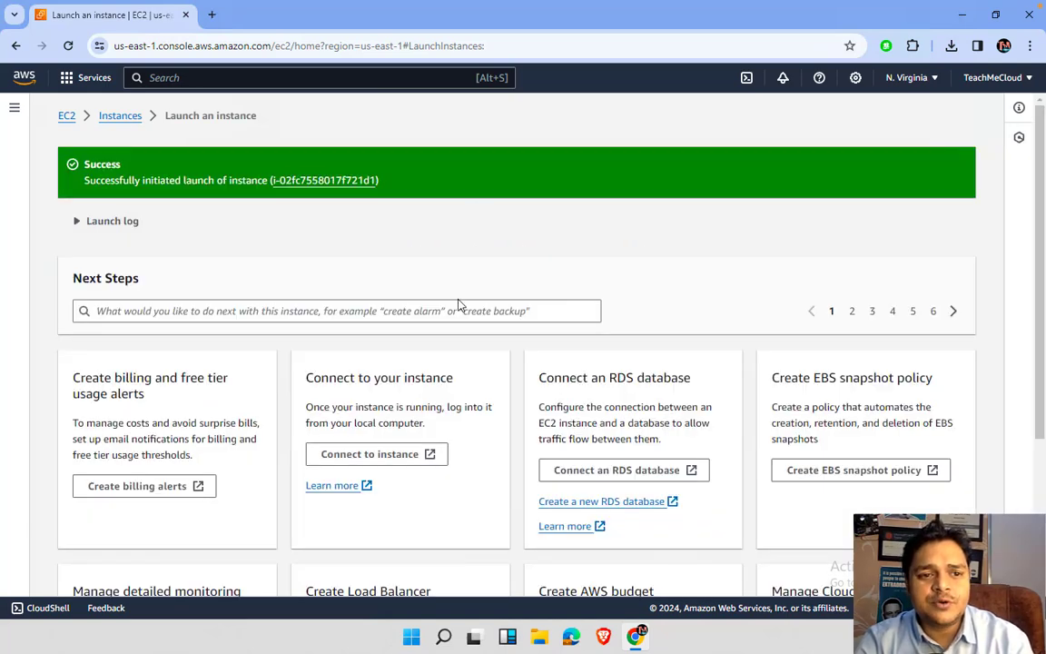
scroll(461, 308, "down", 3)
- Open the Instances list and refresh until demo-pc changes from Pending to Running
left_click(915, 574)
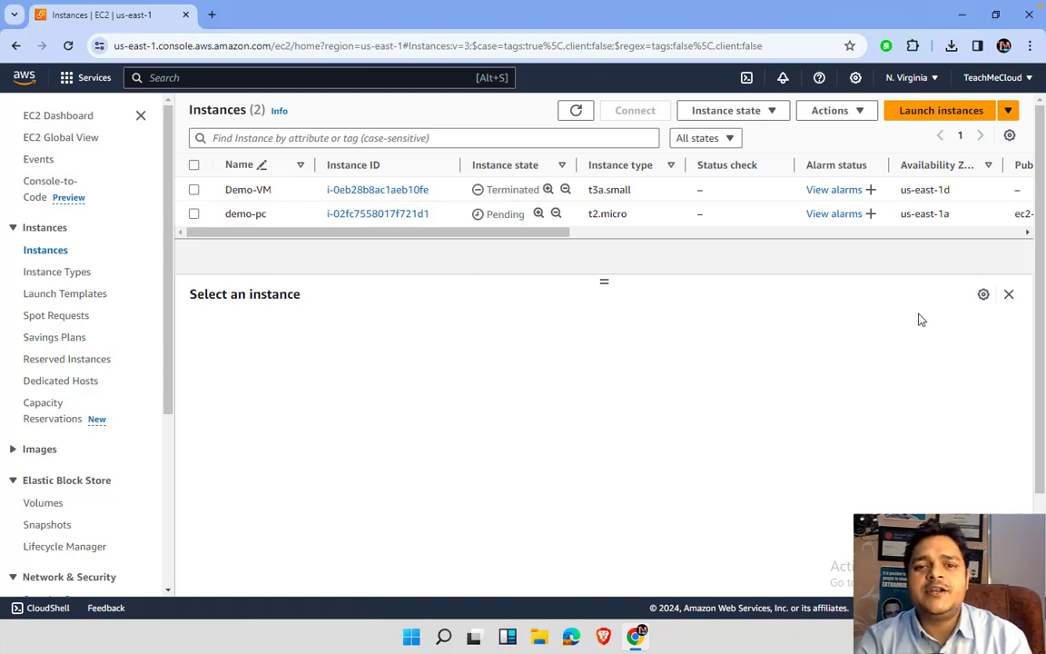
left_click(581, 114)
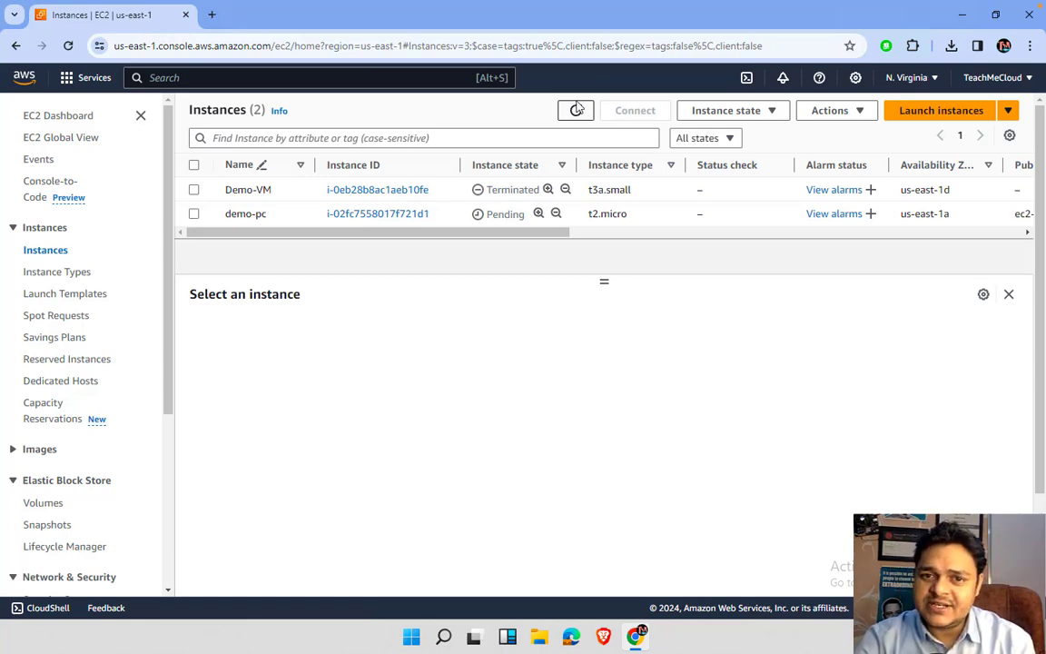
left_click(578, 111)
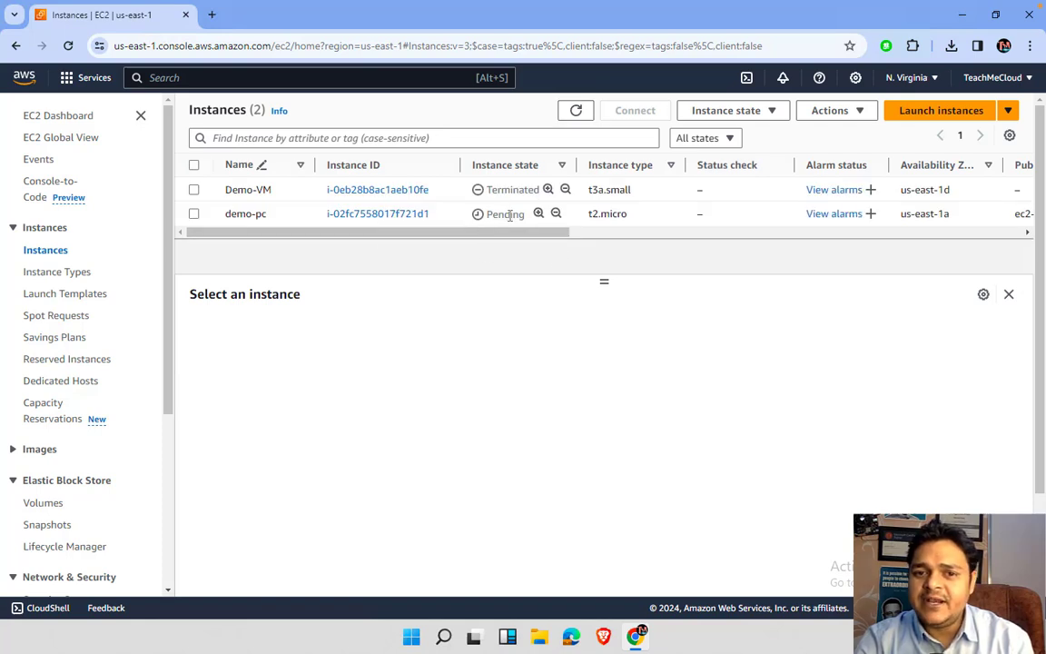
left_click(575, 110)
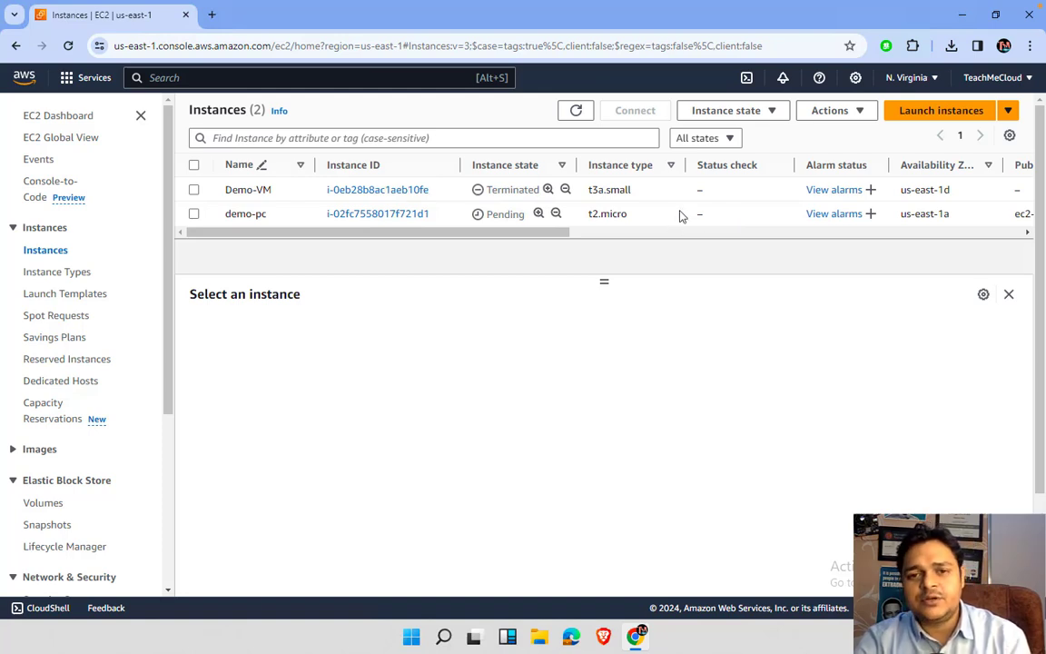
left_click(577, 110)
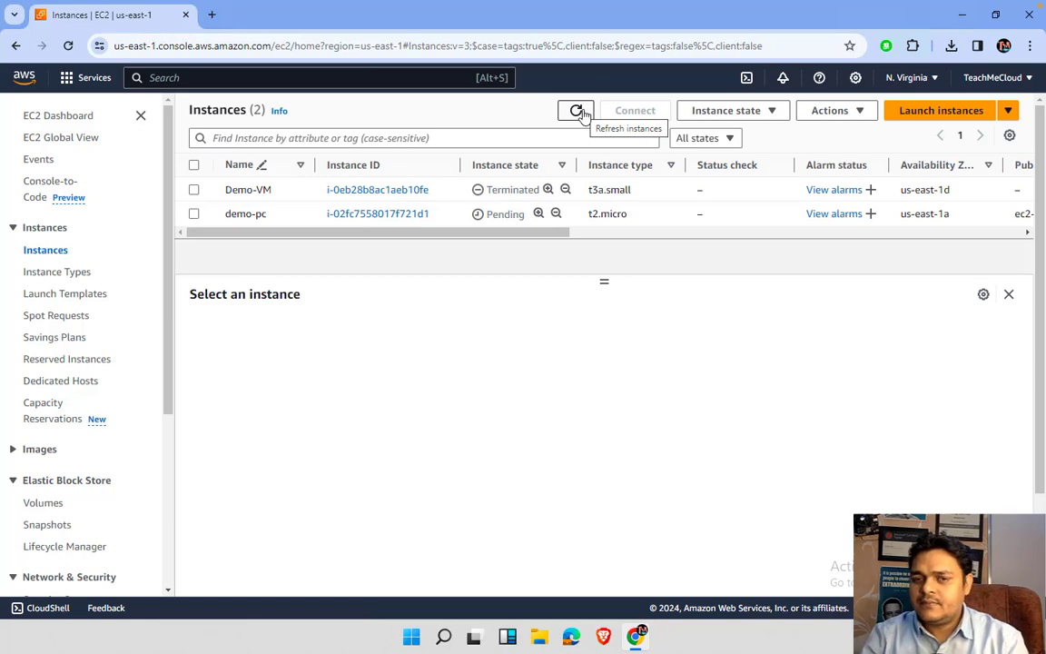
left_click(579, 111)
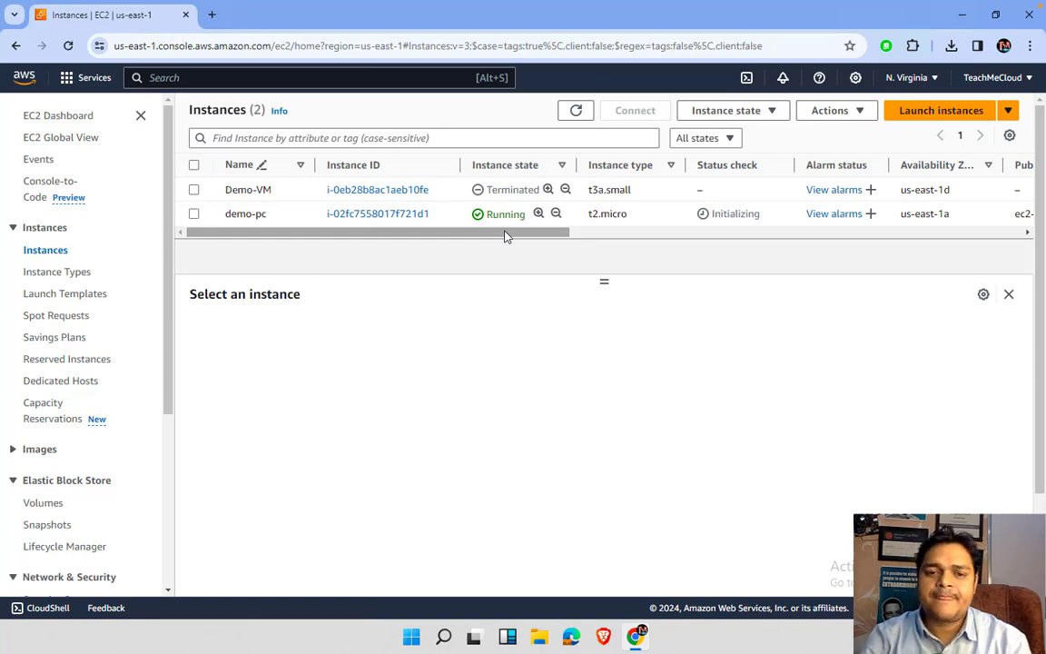
- Keep refreshing the list while demo-pc's status checks are Initializing
left_click(575, 111)
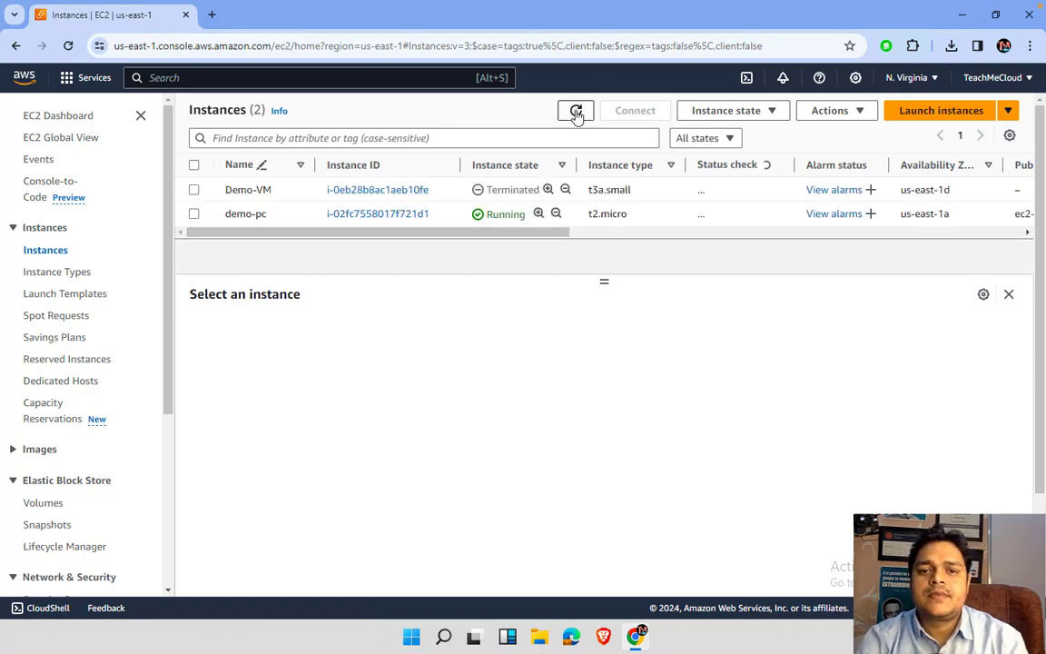
left_click(575, 112)
left_click(576, 112)
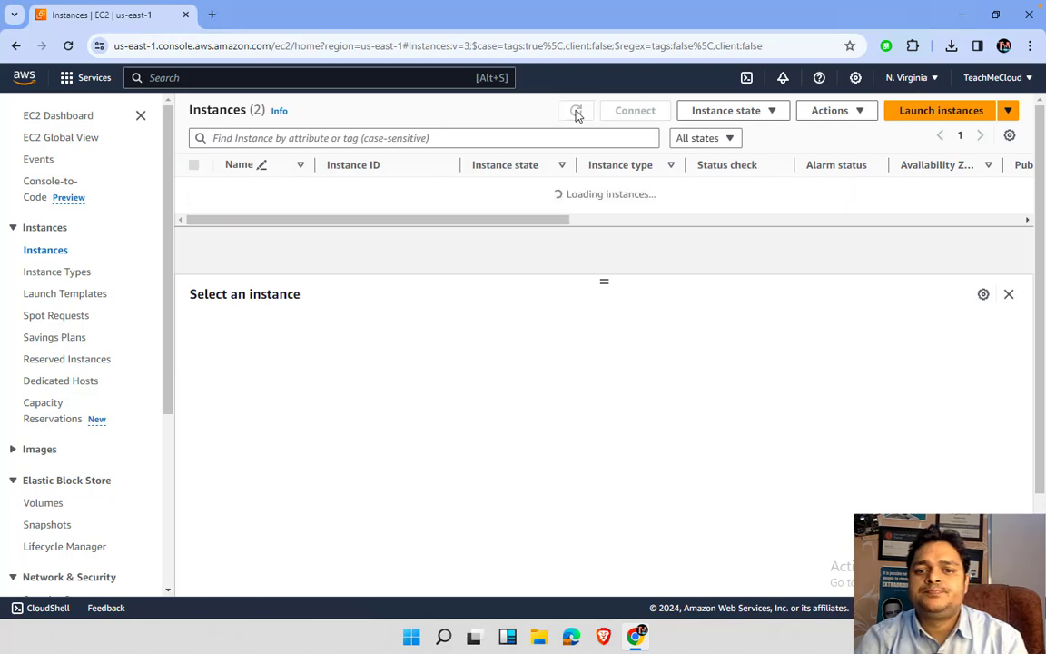
left_click(576, 112)
left_click(575, 112)
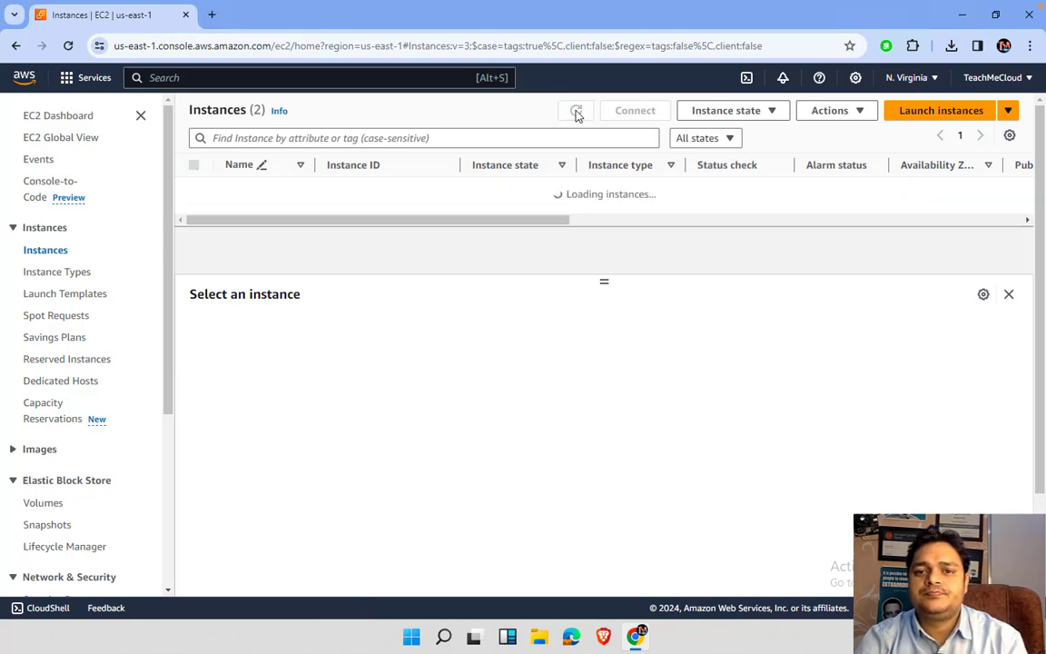
left_click(576, 111)
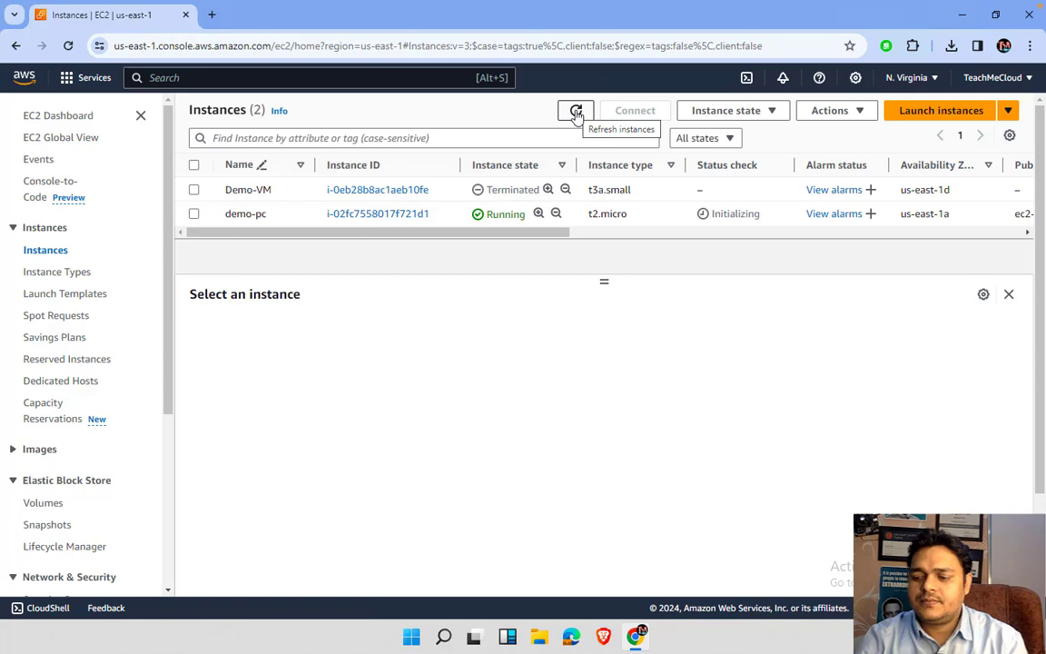
left_click(576, 112)
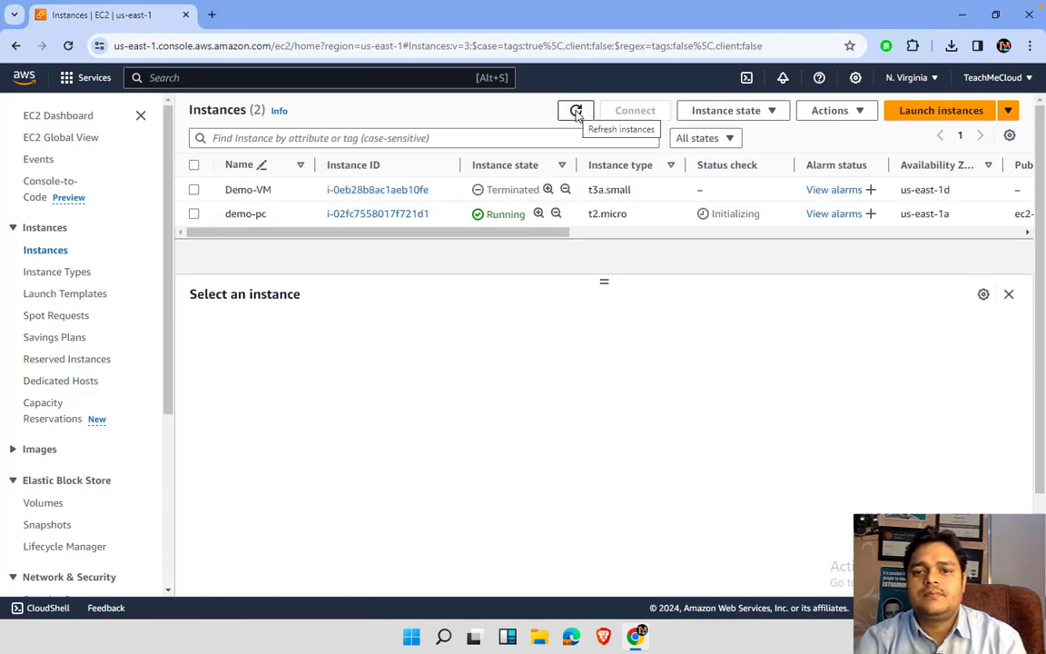
left_click(575, 112)
left_click(576, 112)
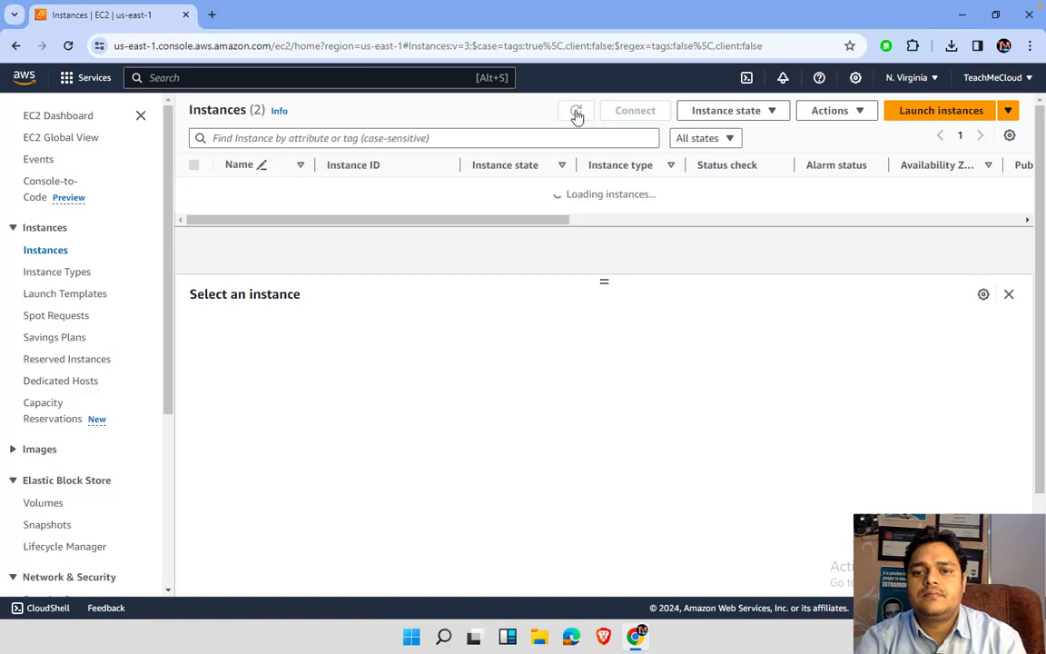
left_click(575, 112)
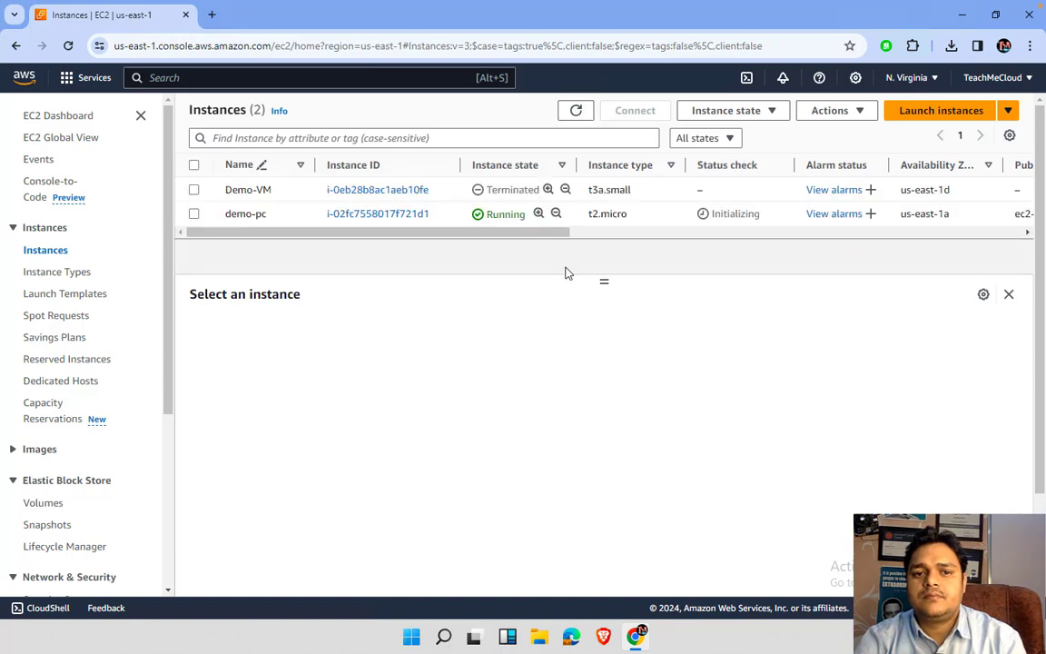
left_click(577, 113)
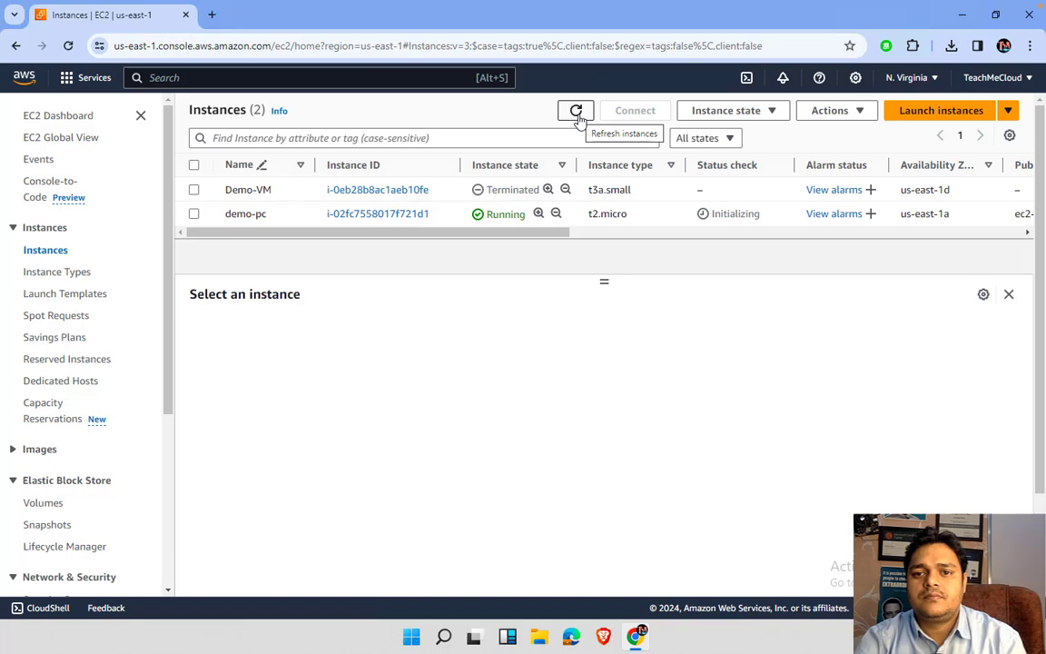
left_click(578, 116)
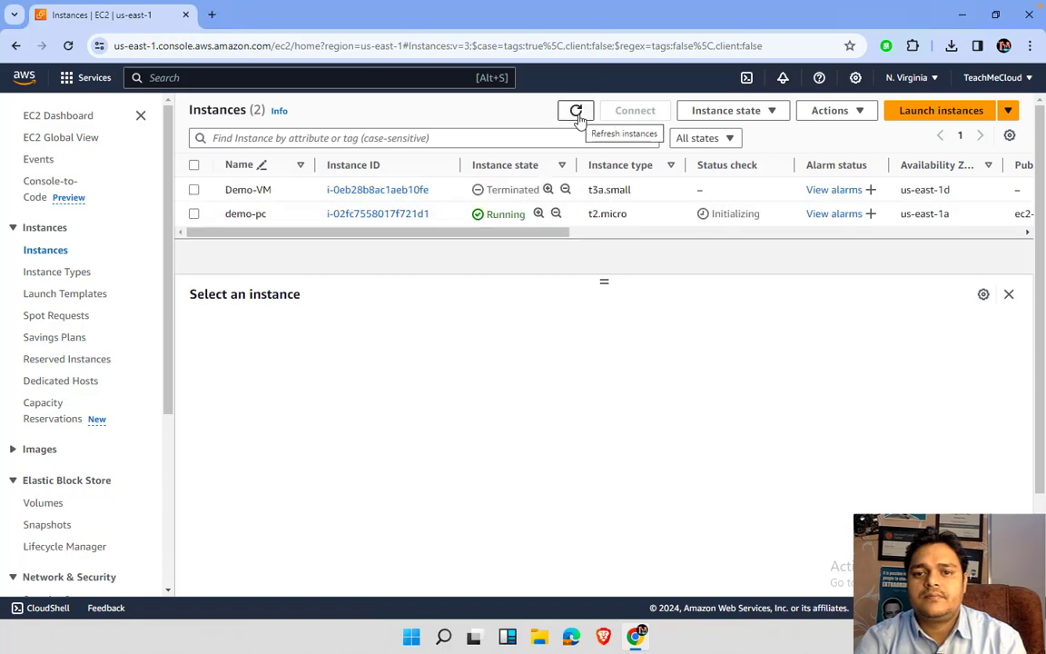
left_click(579, 117)
left_click(579, 117)
left_click(578, 116)
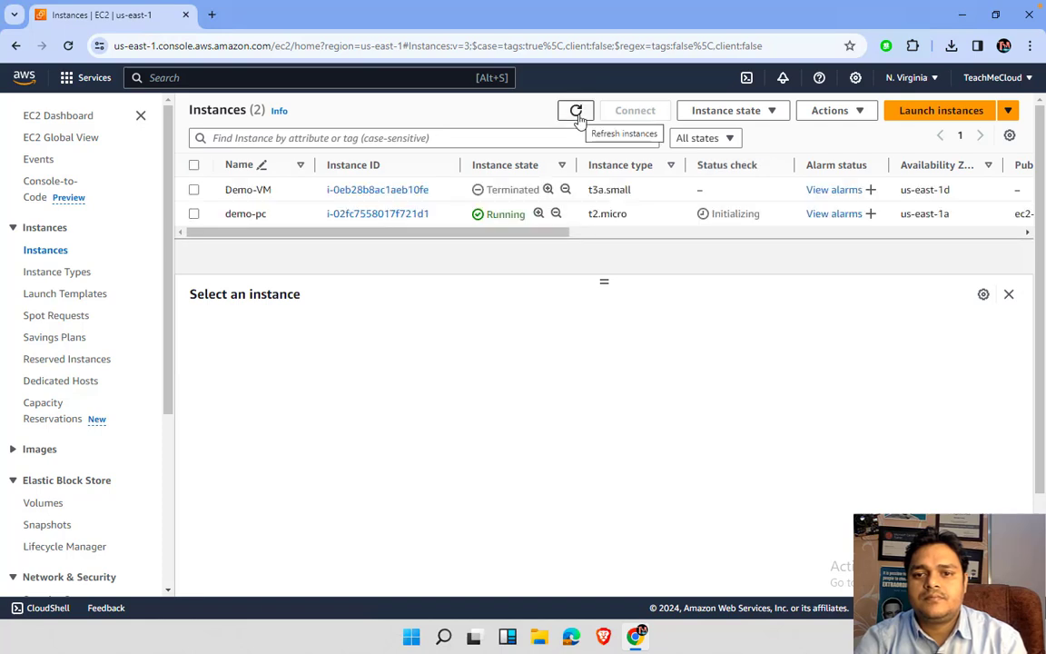
left_click(578, 116)
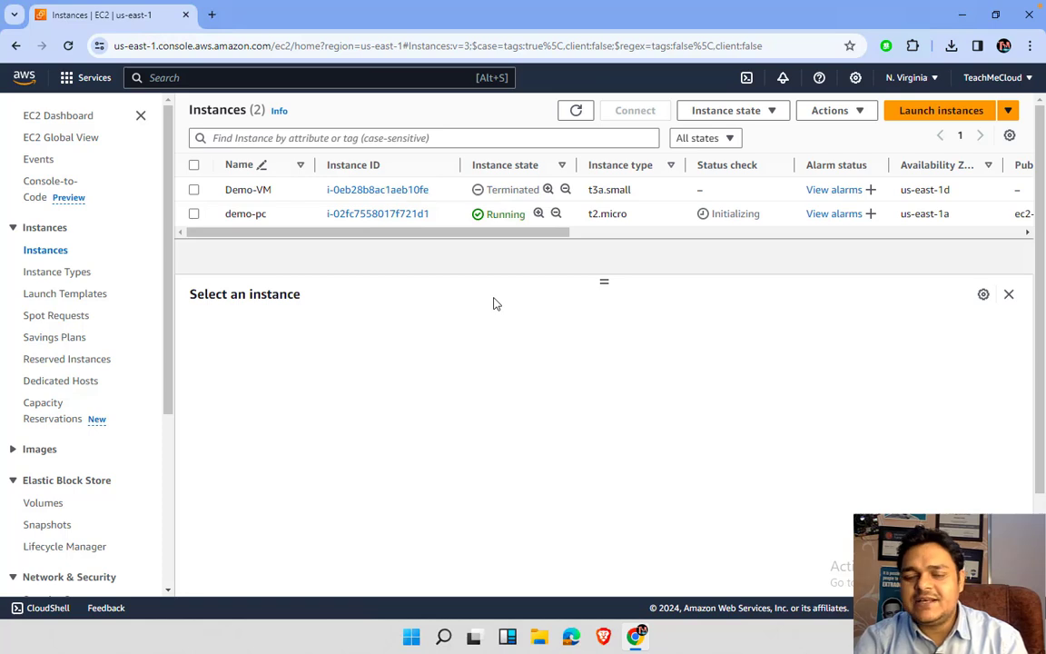
- Download demo-pc.rdp from demo-pc's RDP client connection options and confirm it finished
left_click(194, 215)
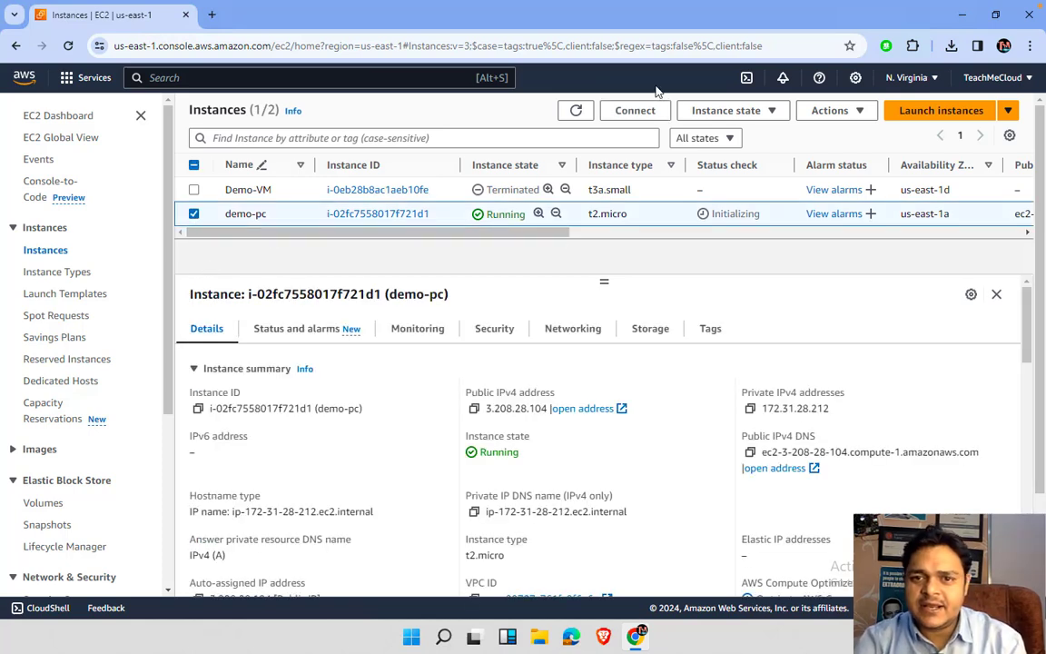
left_click(646, 112)
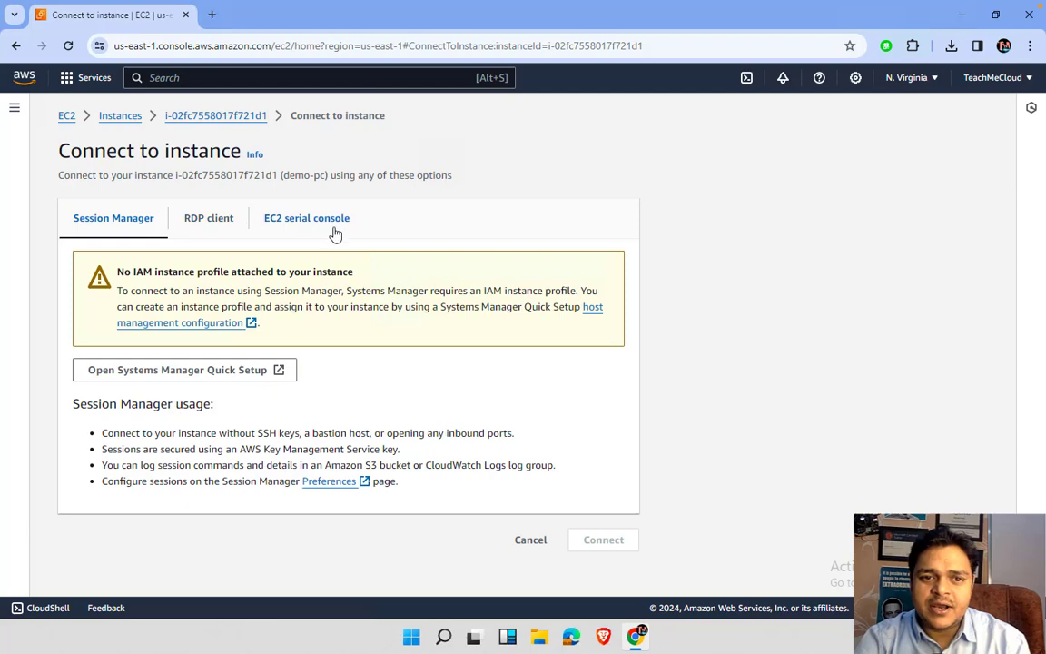
left_click(212, 224)
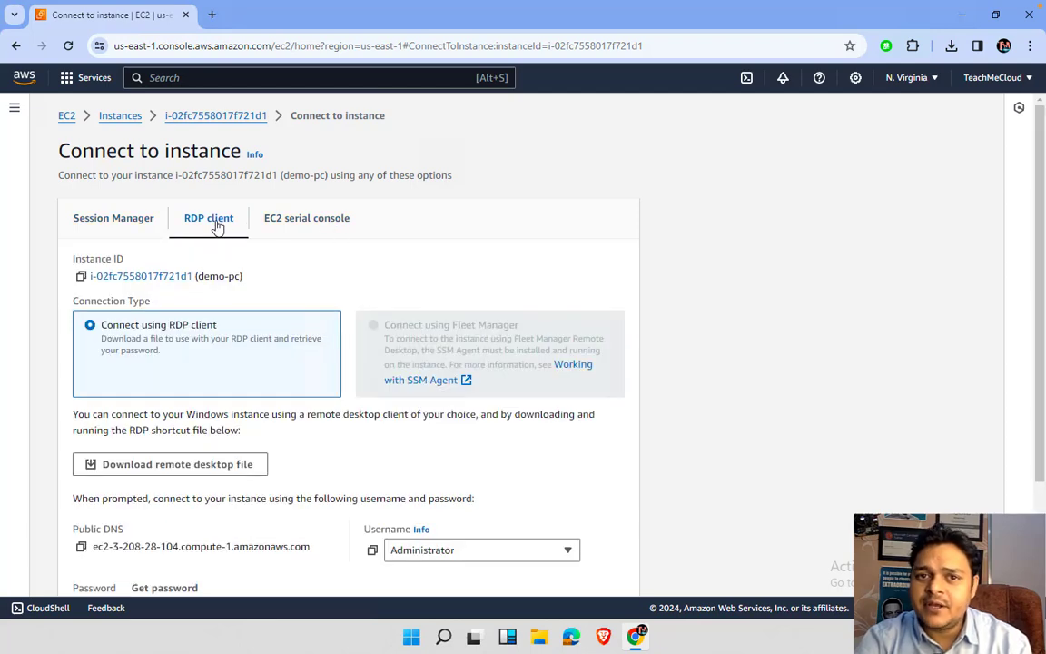
scroll(226, 330, "down", 3)
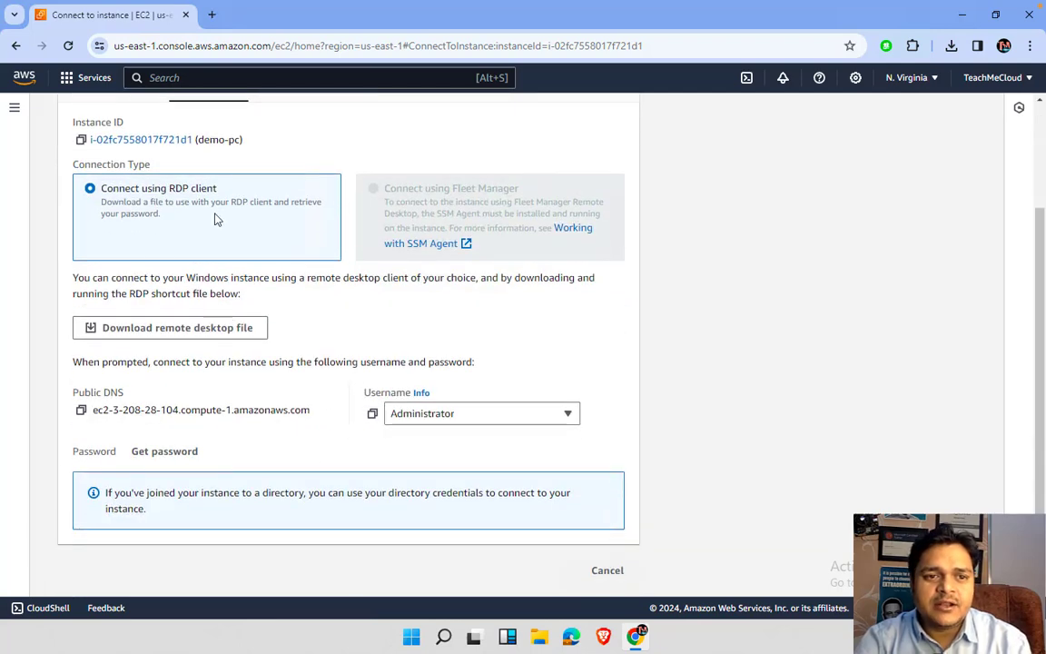
left_click(177, 336)
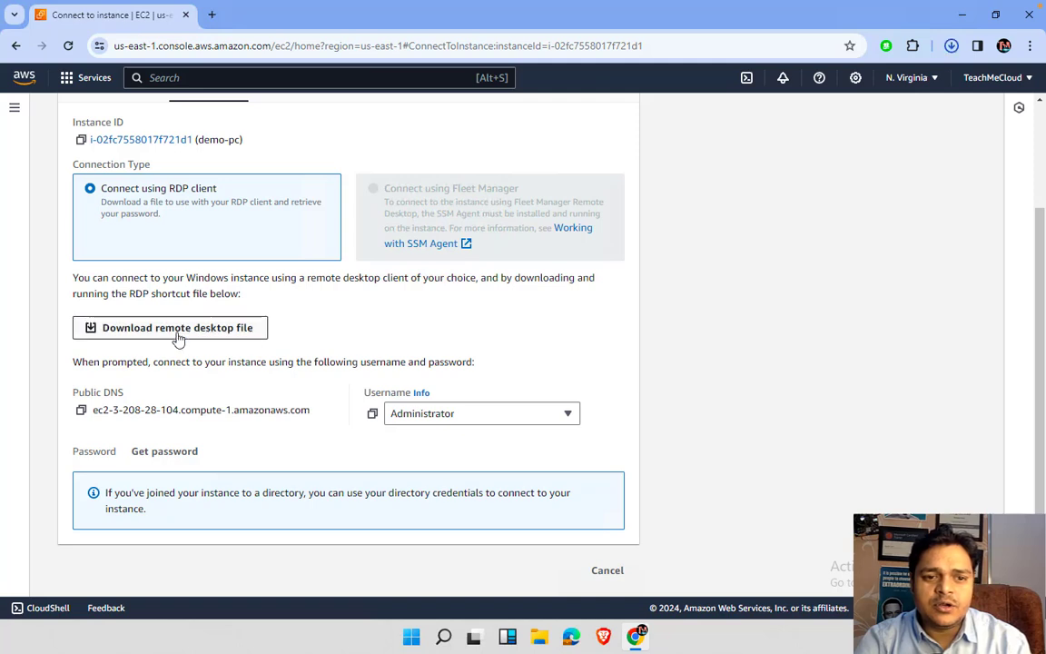
left_click(951, 46)
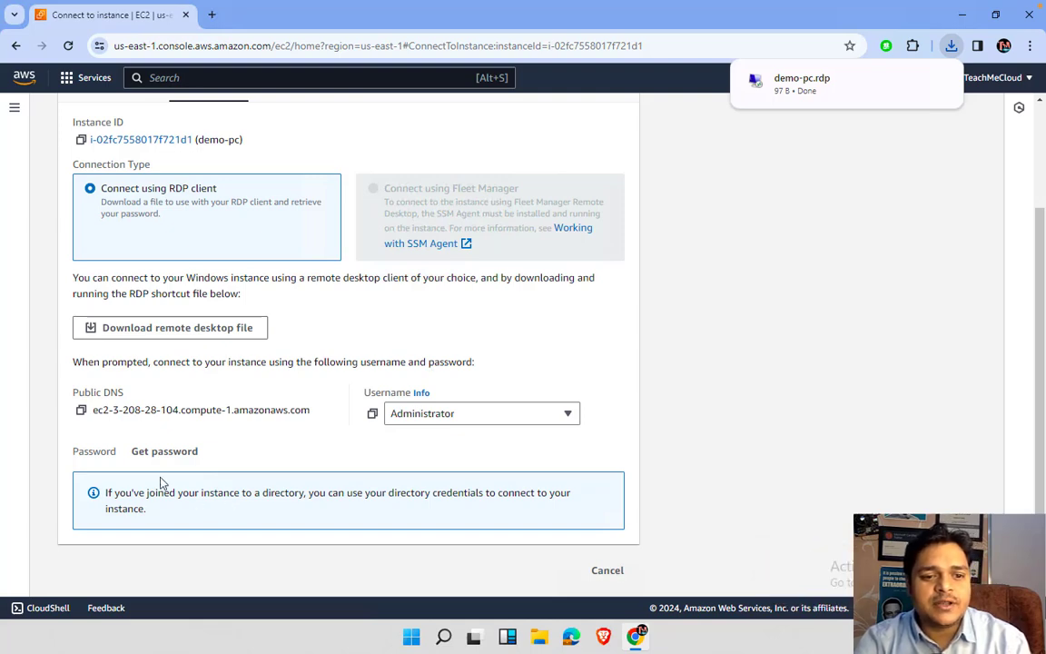
- Decrypt demo-pc's Administrator password using testkey1988.pem and copy it to the clipboard
left_click(162, 451)
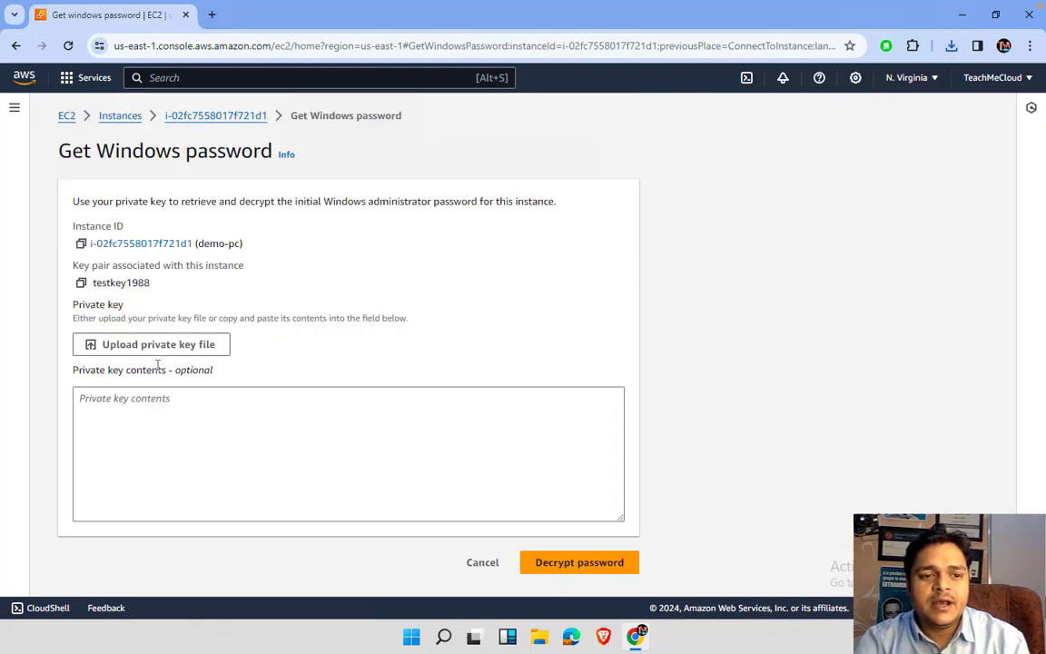
left_click(156, 345)
double_click(284, 156)
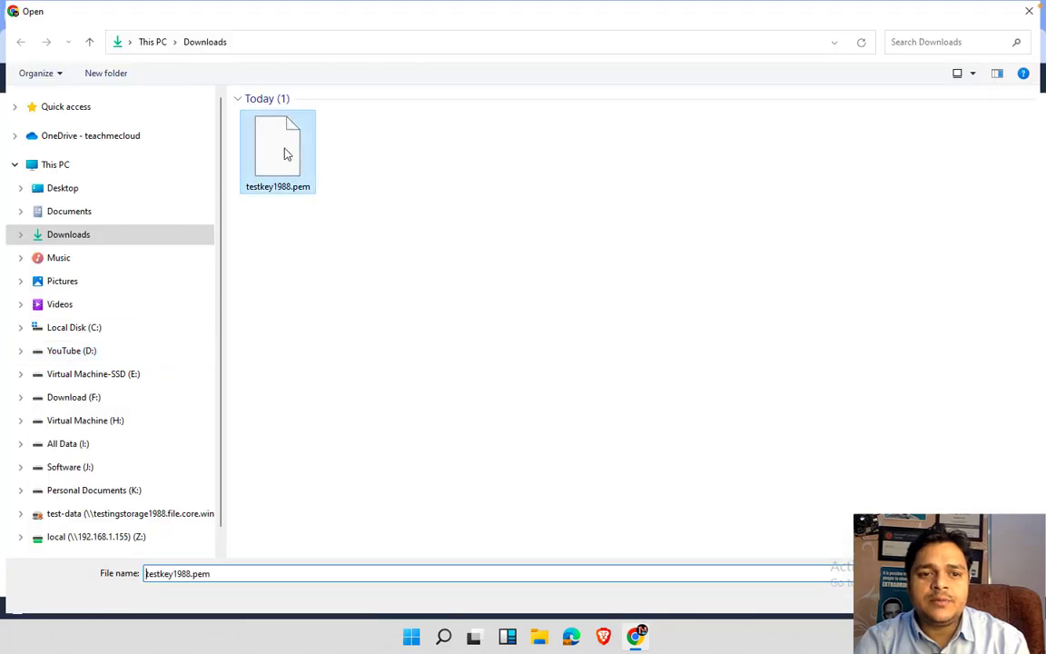
scroll(553, 476, "down", 5)
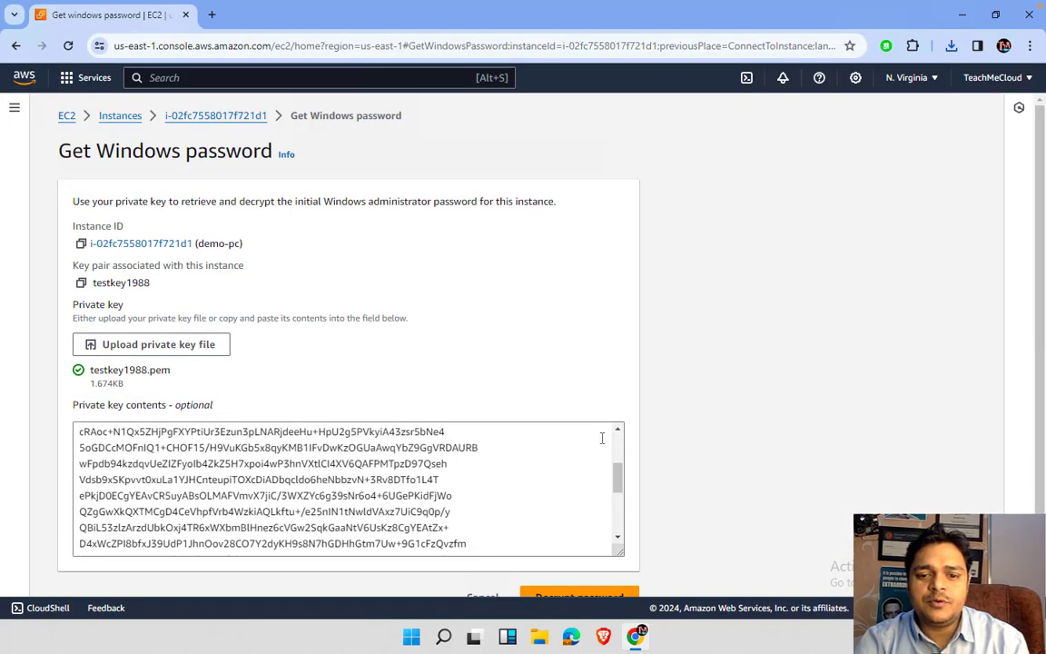
left_click(586, 597)
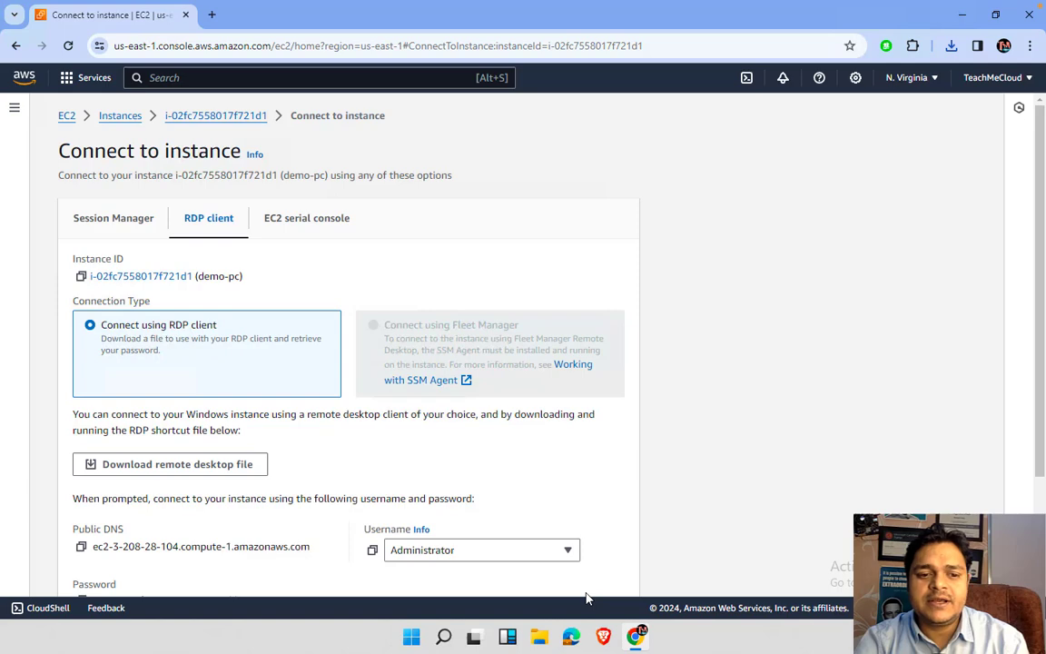
scroll(247, 483, "down", 2)
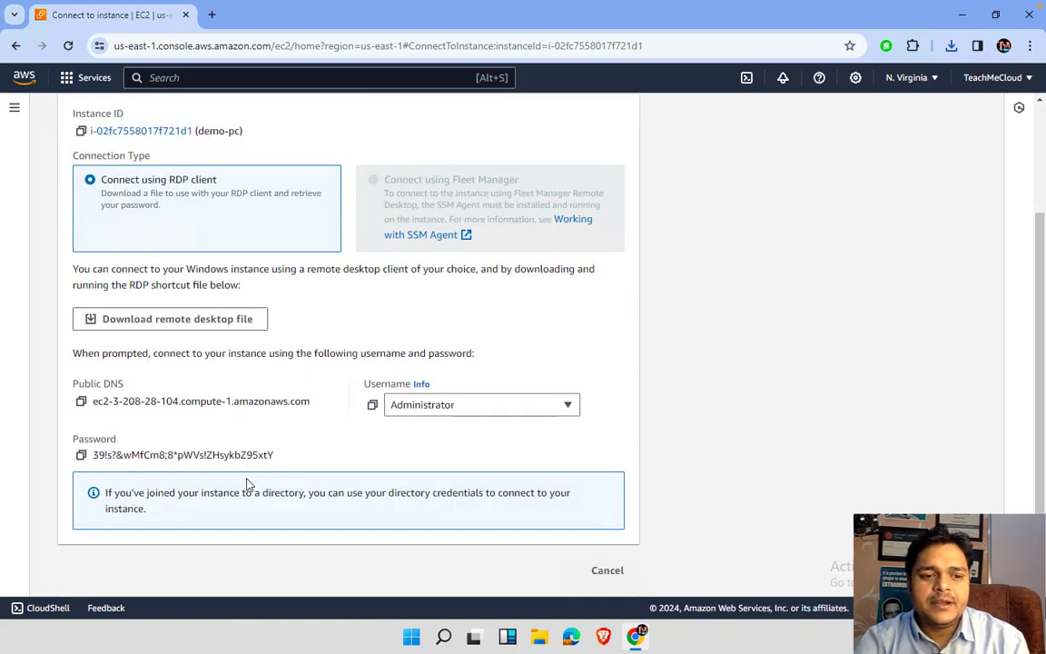
left_click(79, 456)
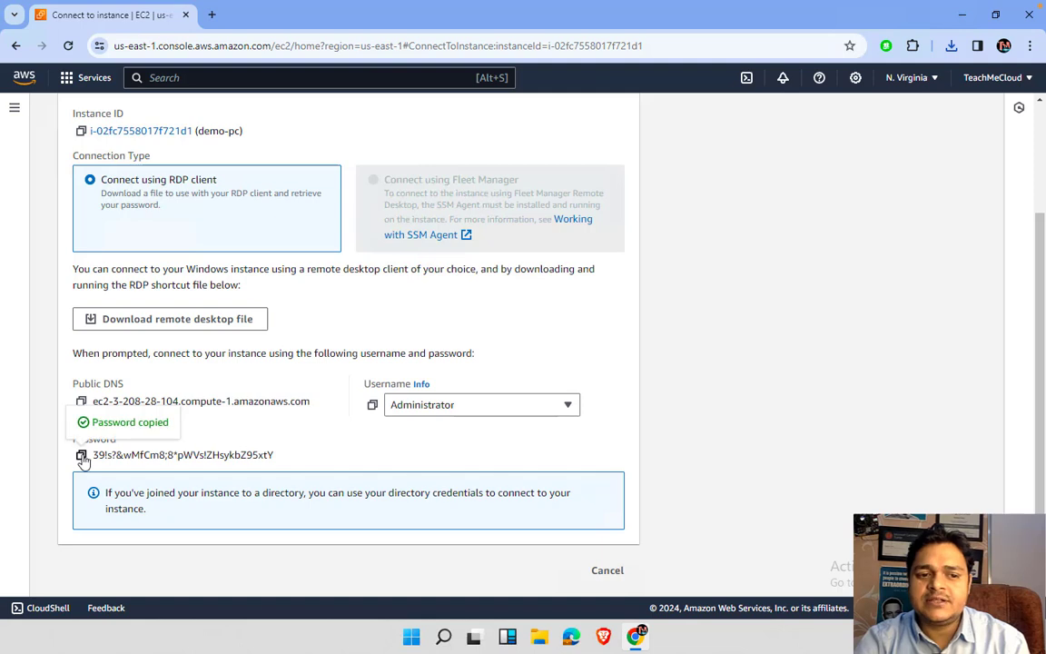
left_click(952, 46)
- Open demo-pc.rdp, paste the Administrator password, and accept the certificate warning to connect
left_click(839, 114)
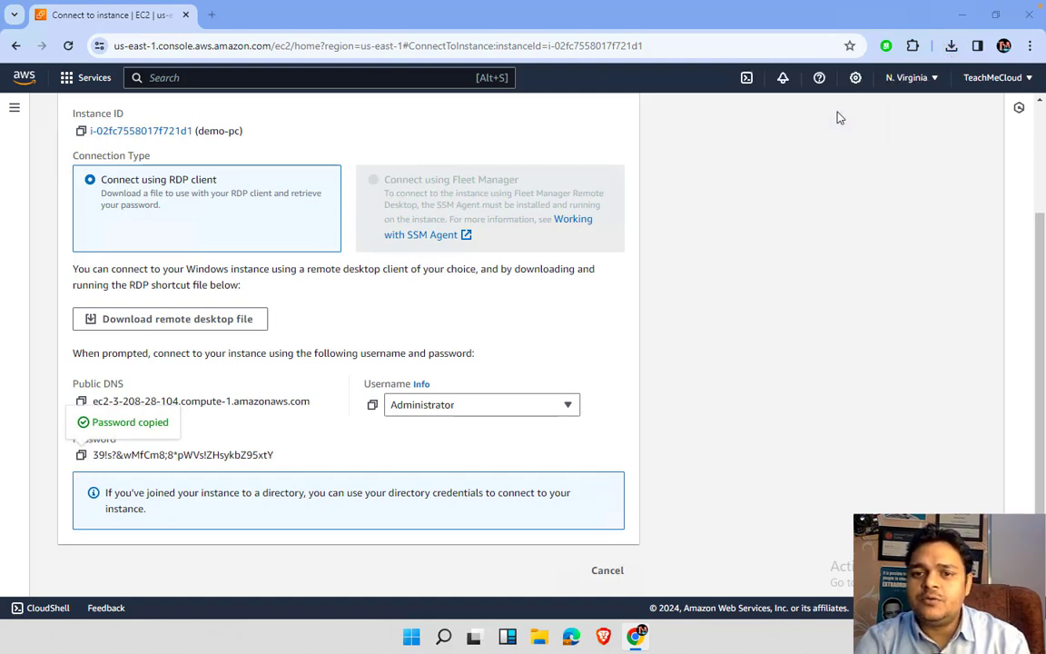
left_click(626, 392)
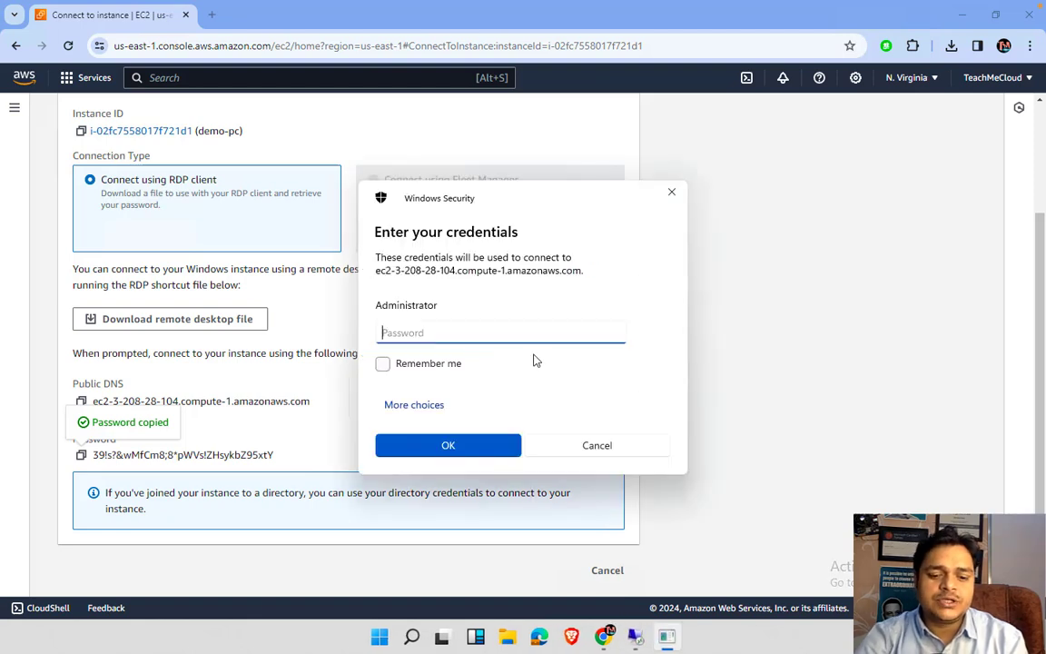
key("ctrl+v")
left_click(615, 337)
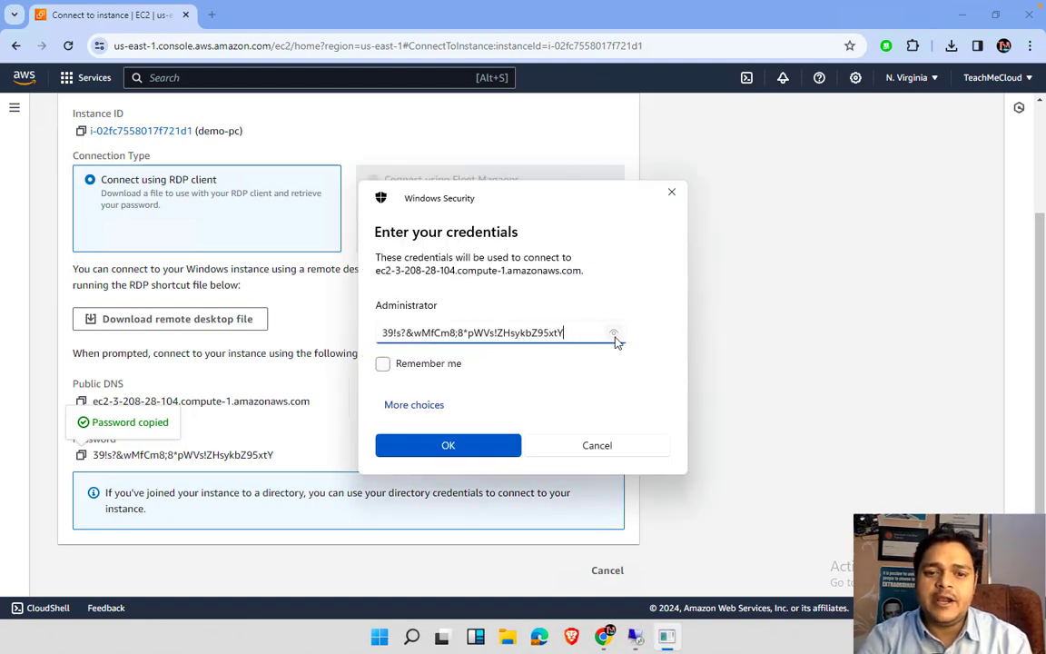
left_click(454, 447)
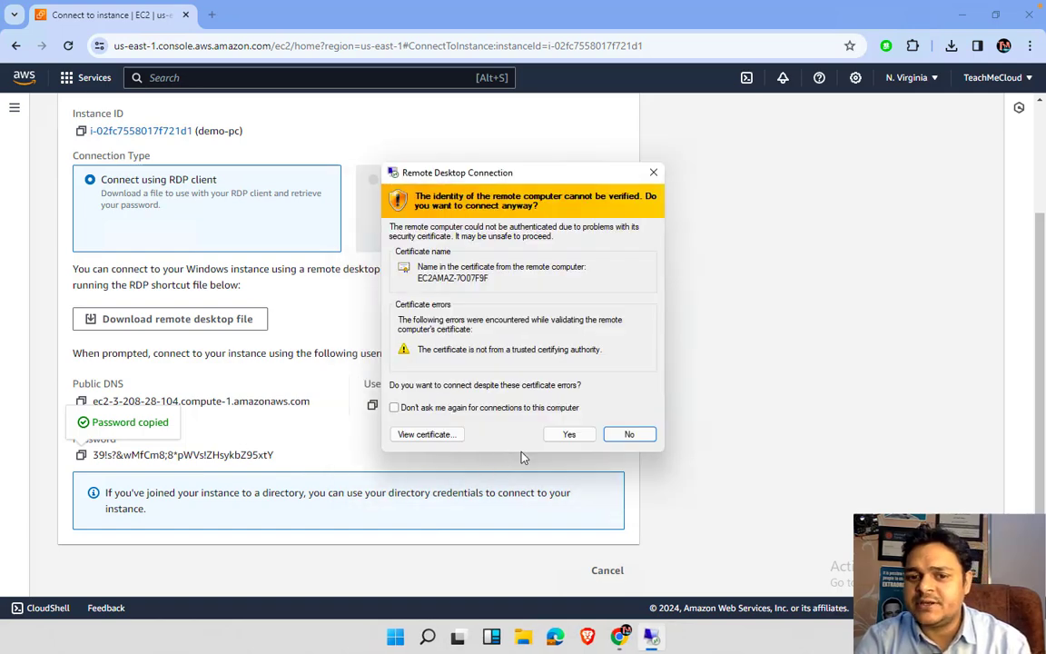
left_click(568, 434)
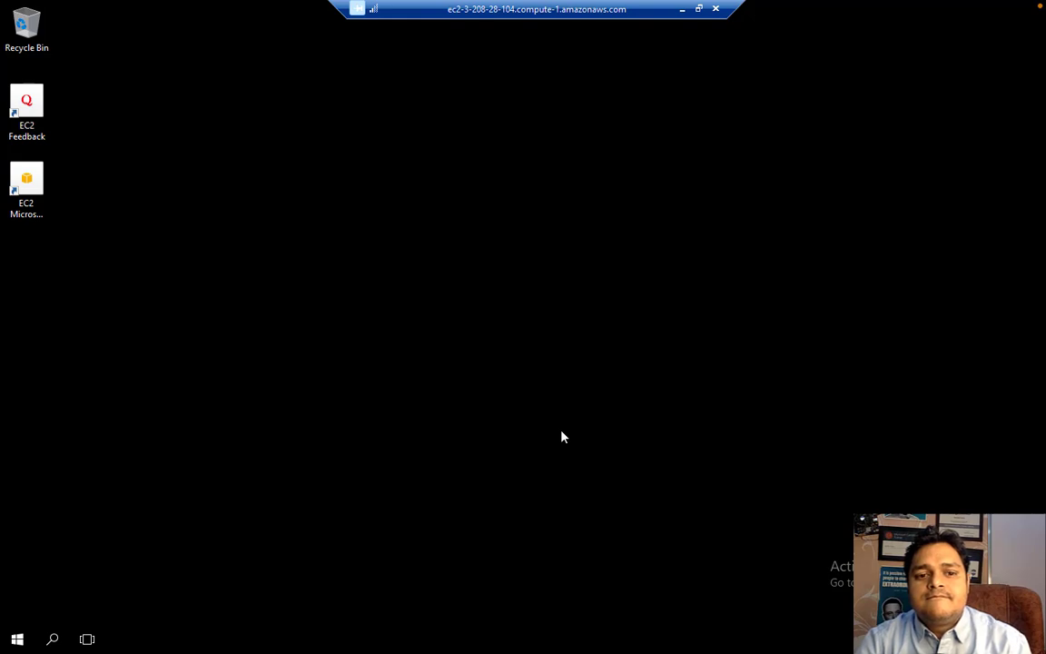
- Return to the demo-pc remote session and answer Yes to make the server discoverable on Network 2
key("ctrl+Left")
key("ctrl+Right")
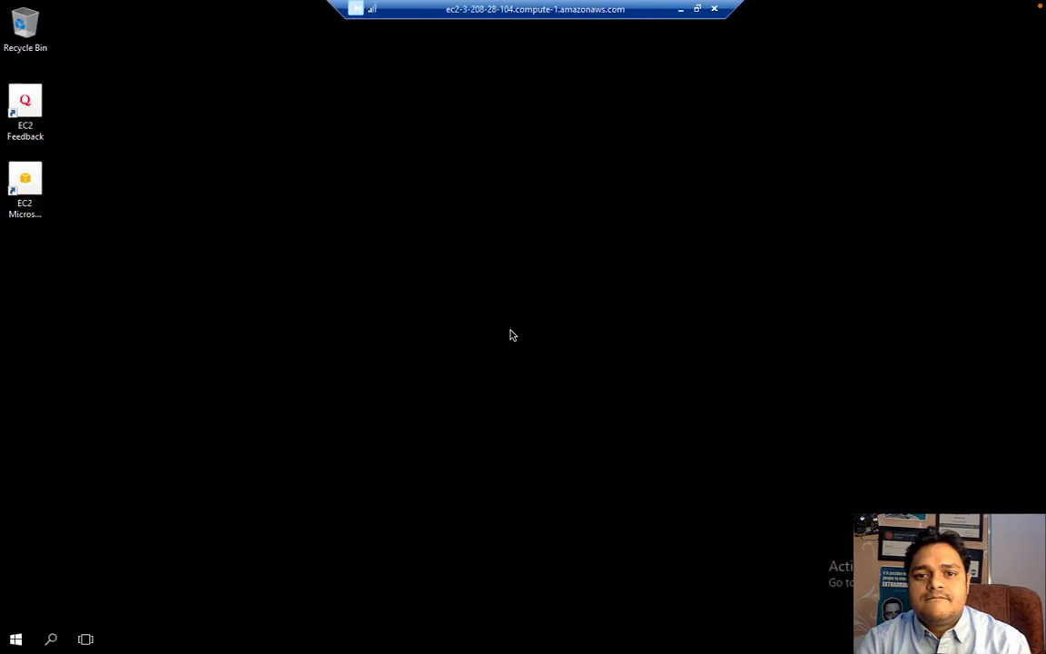
key("ctrl+Left")
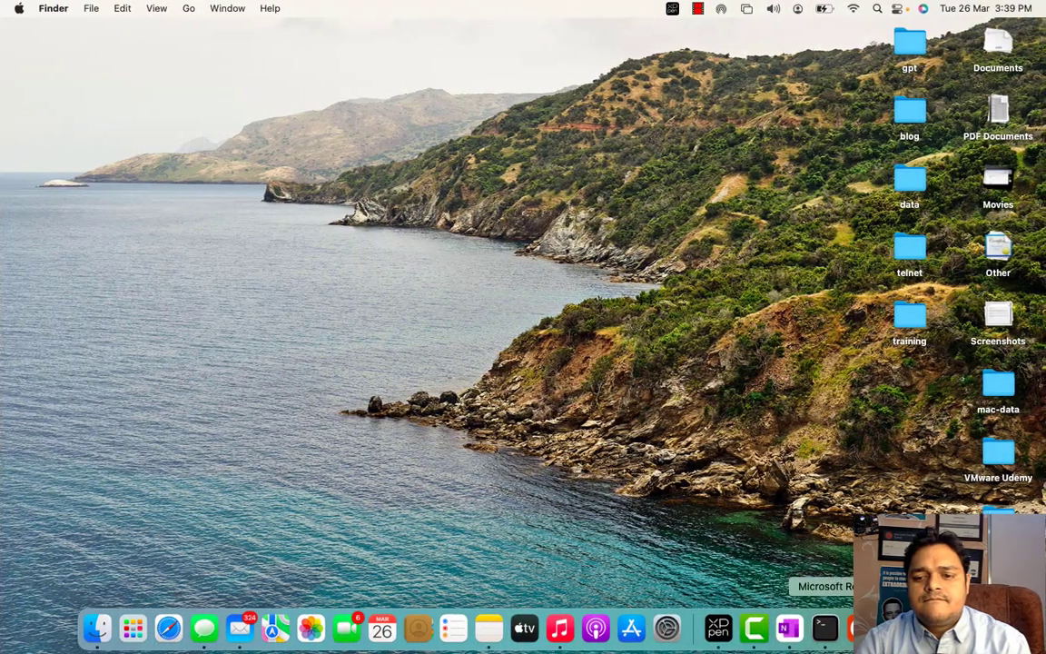
key("ctrl+Right")
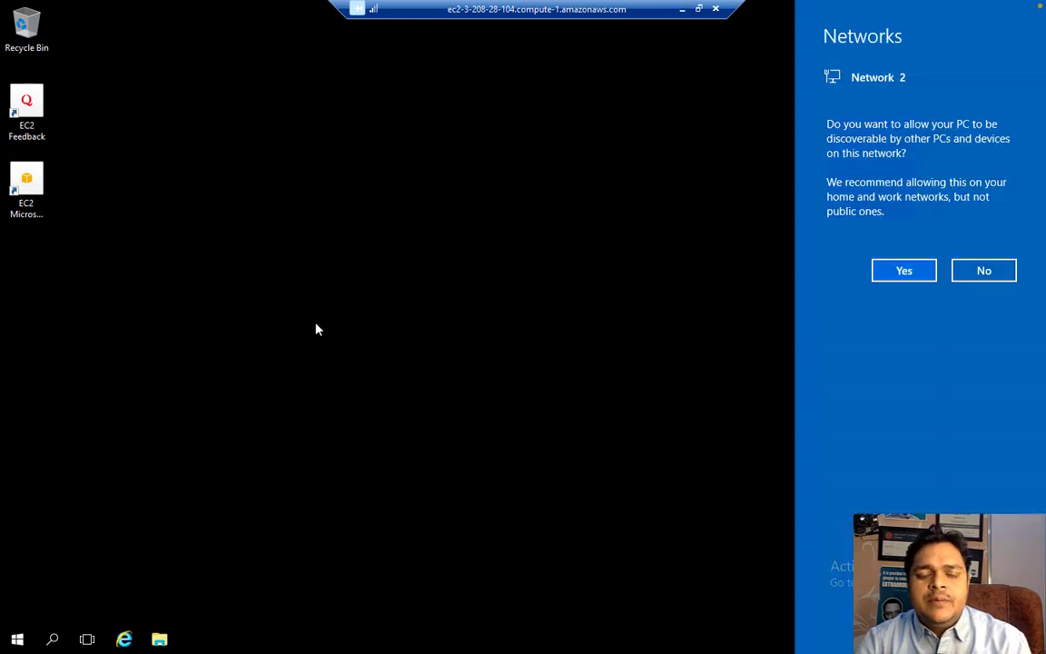
left_click(902, 273)
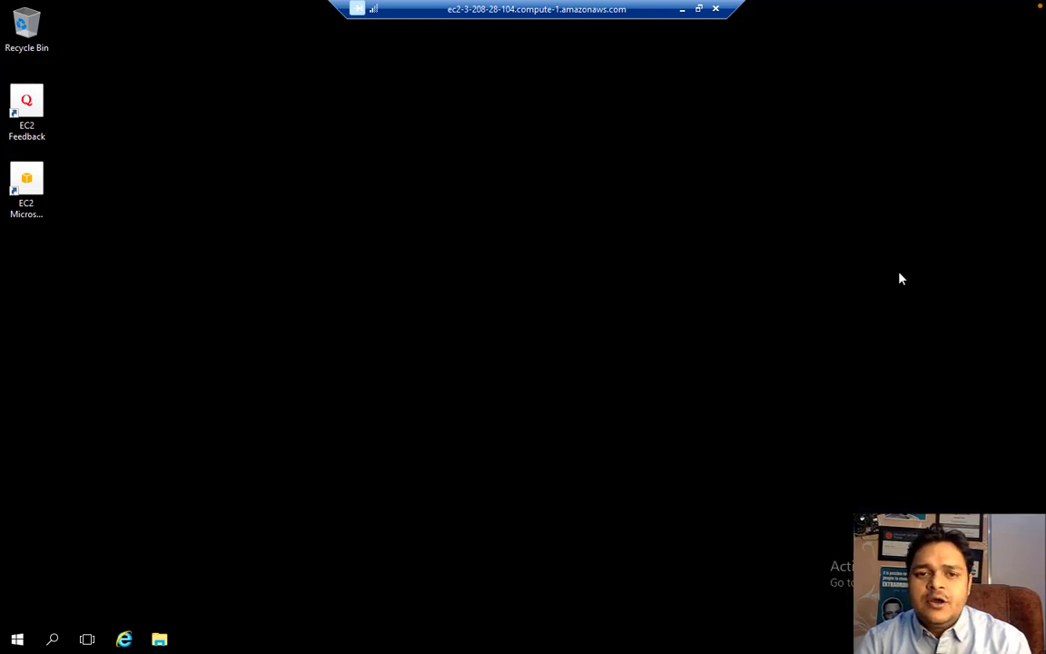
- Launch cmd from the Run prompt and enter net user Administrator with a new password and /Active:yes
right_click(18, 643)
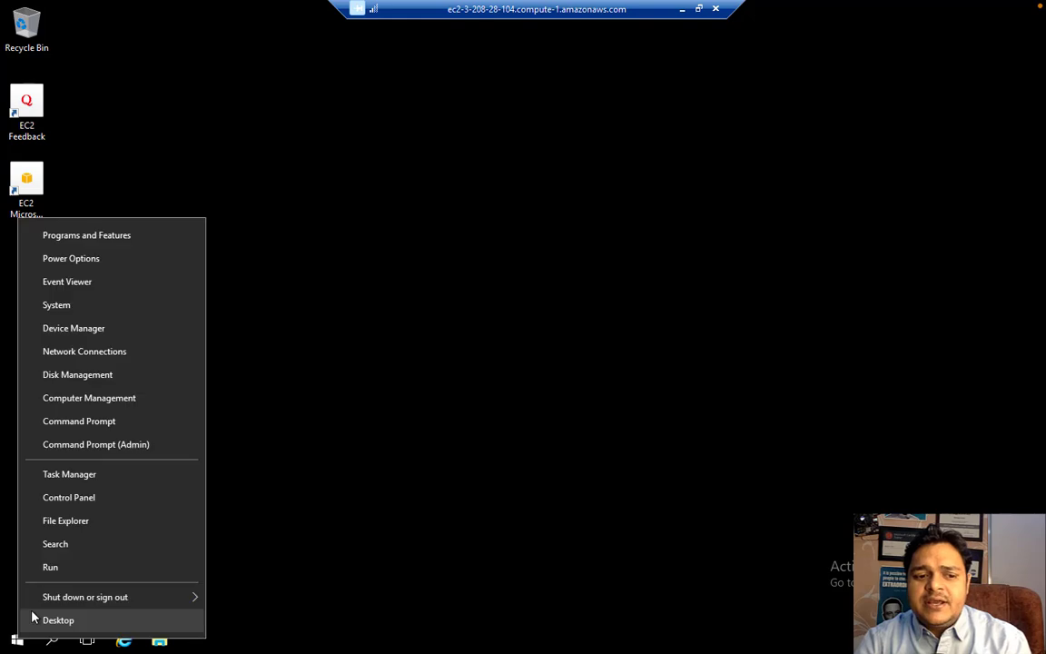
left_click(60, 568)
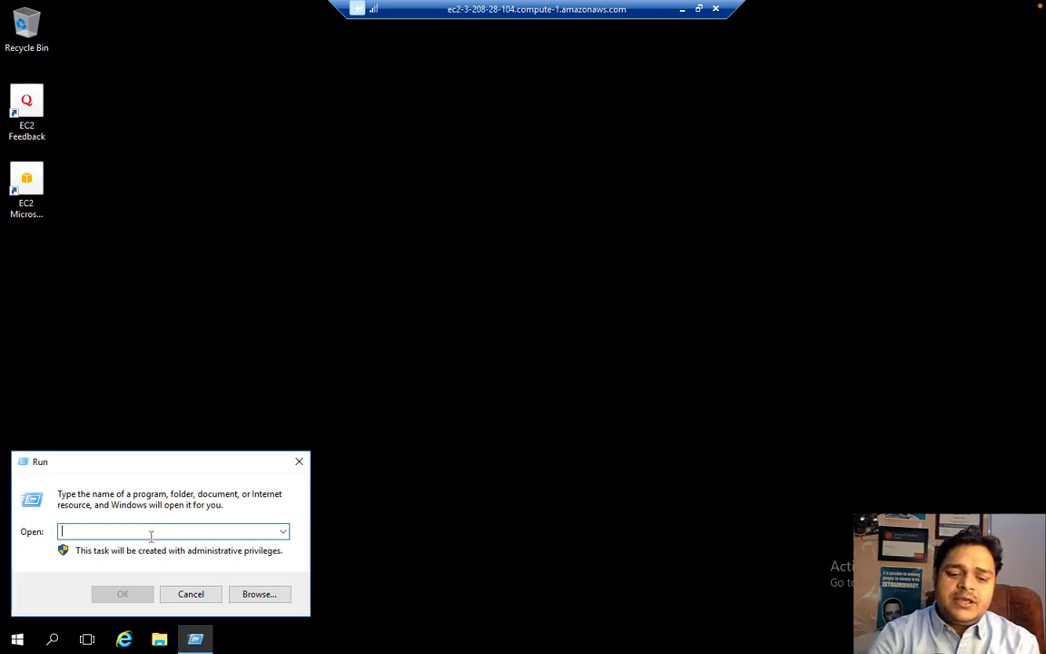
key("Return")
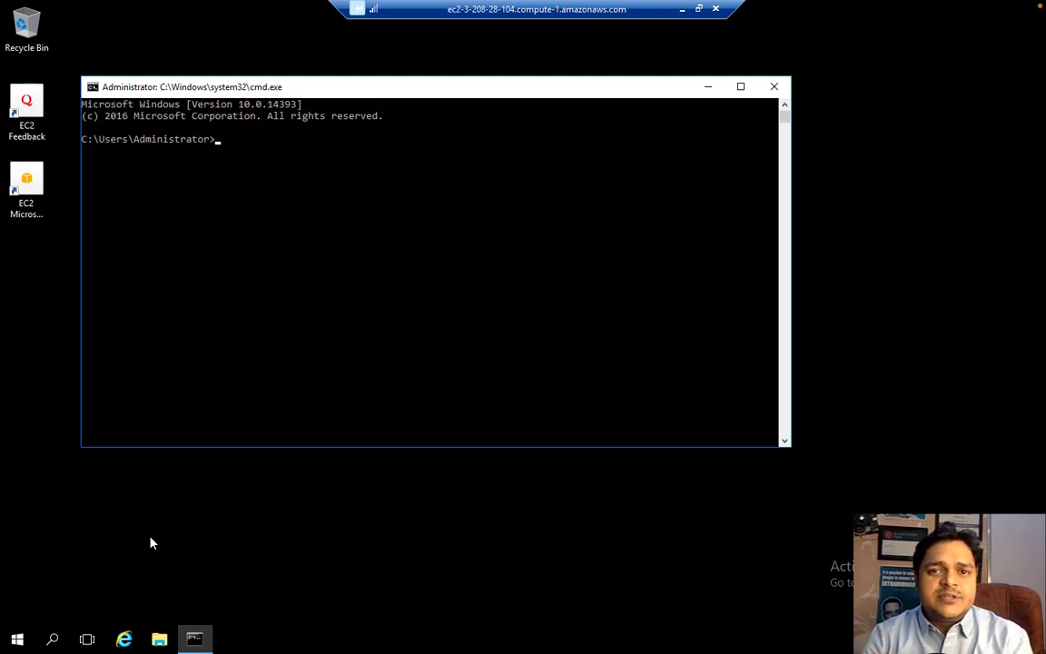
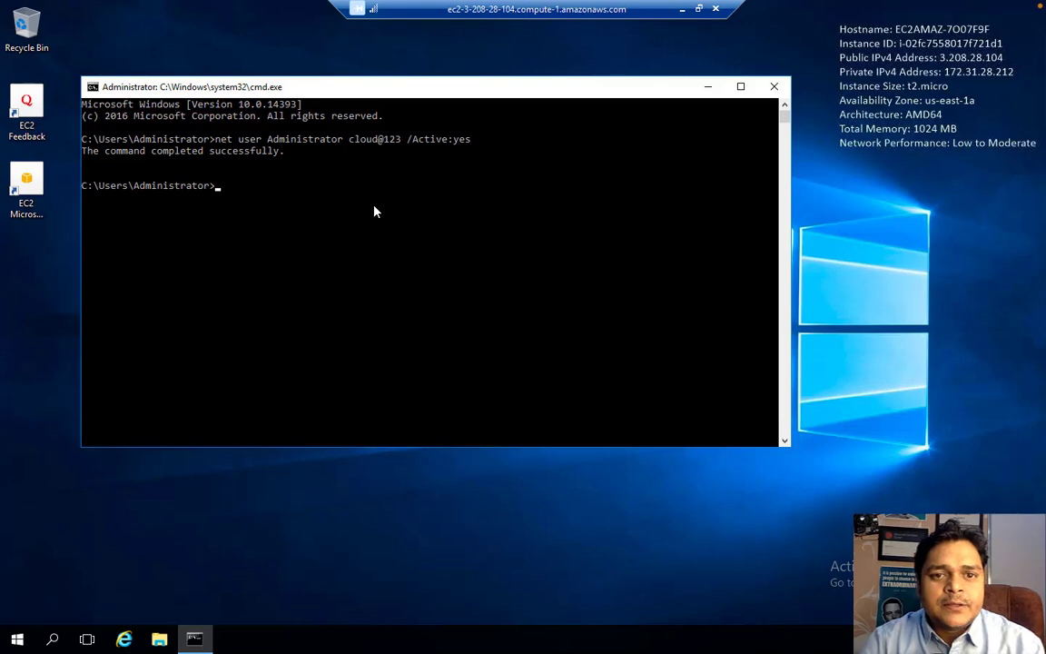
- Close the command prompt, launch diskmgmt.msc from Run, and maximize Disk Management
left_click(772, 88)
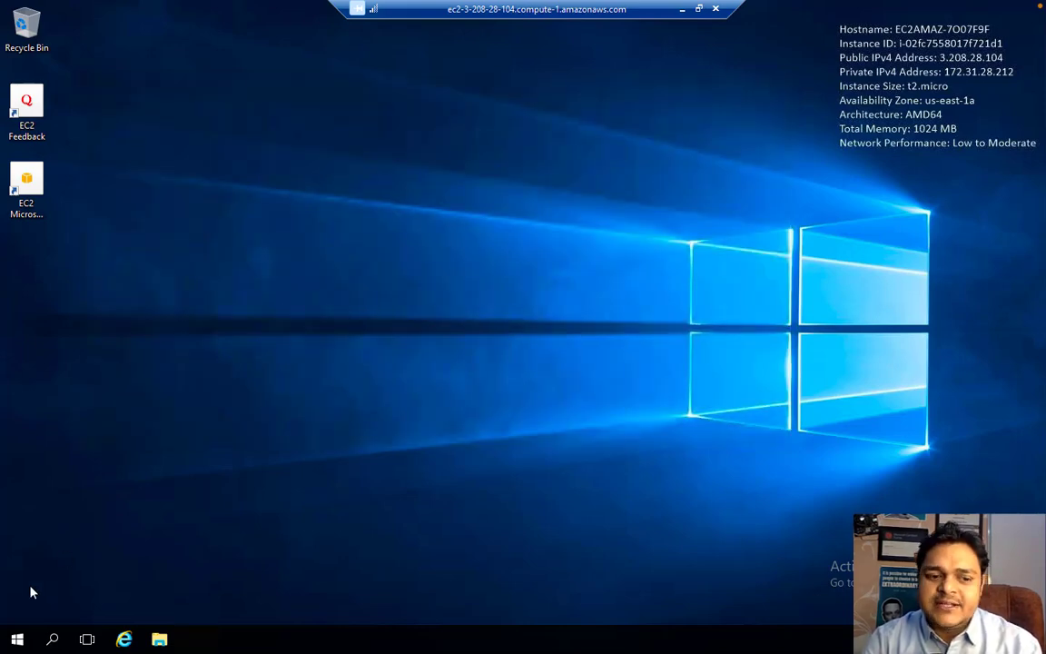
right_click(17, 641)
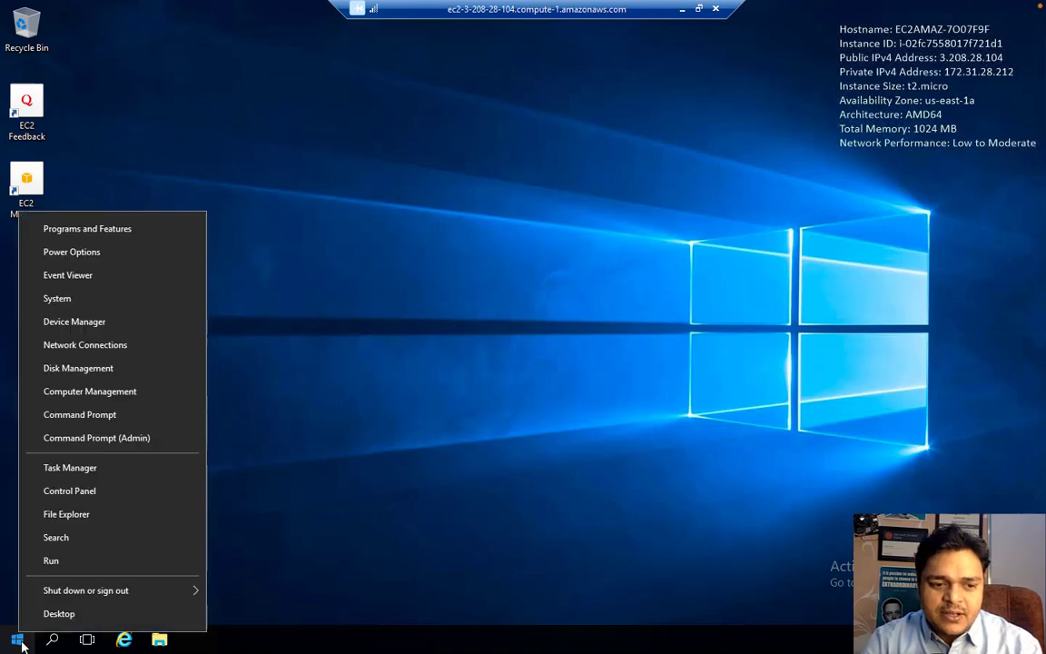
left_click(56, 567)
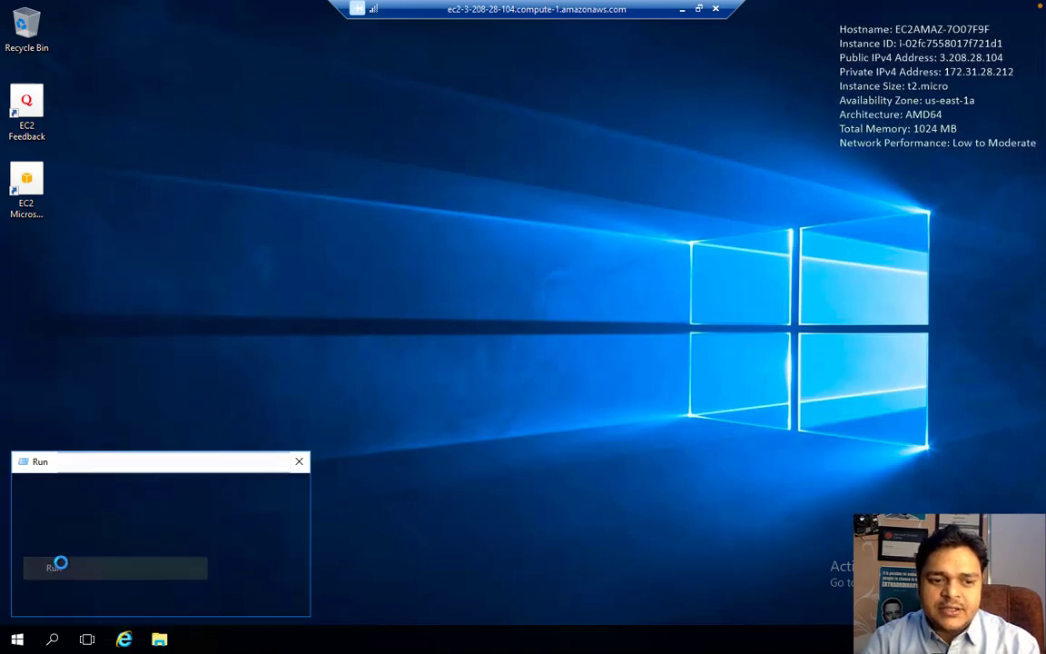
type("dis")
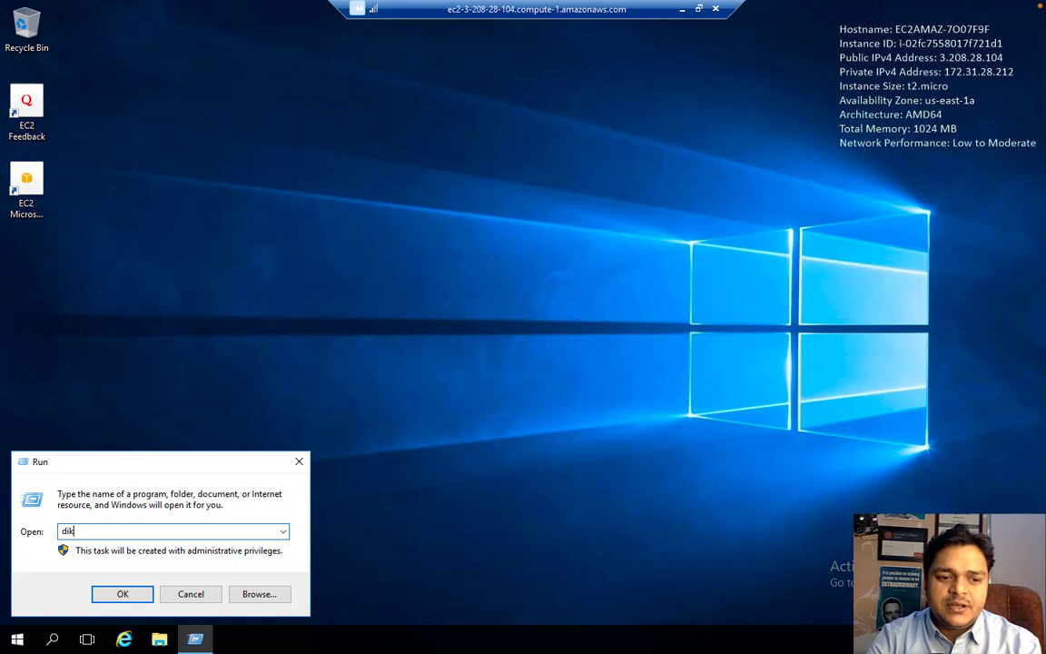
type("k")
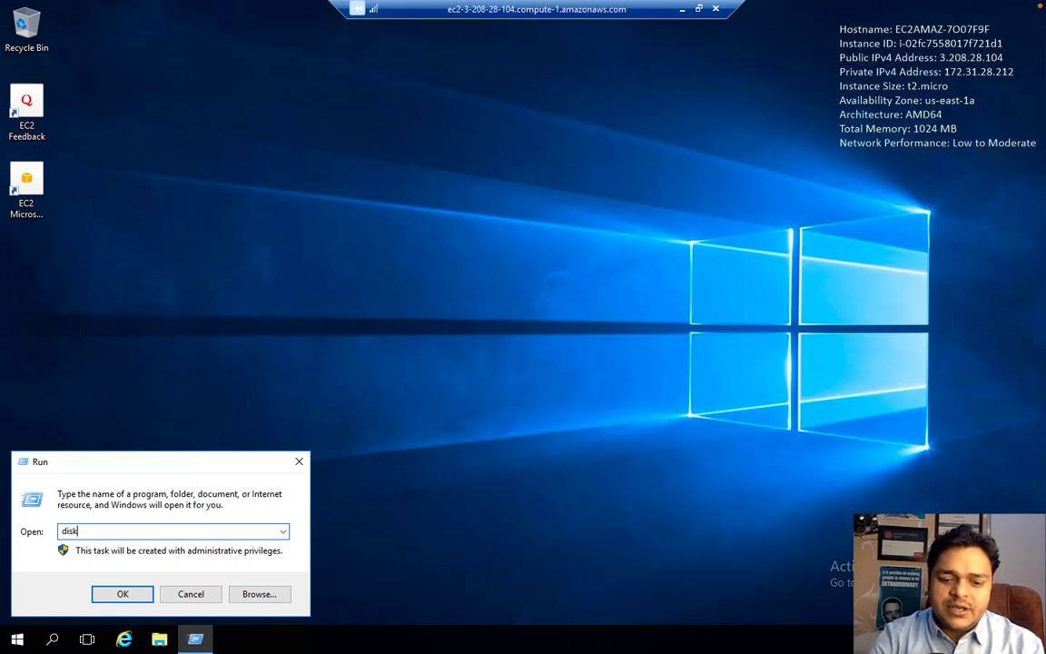
type("mgmt.msc")
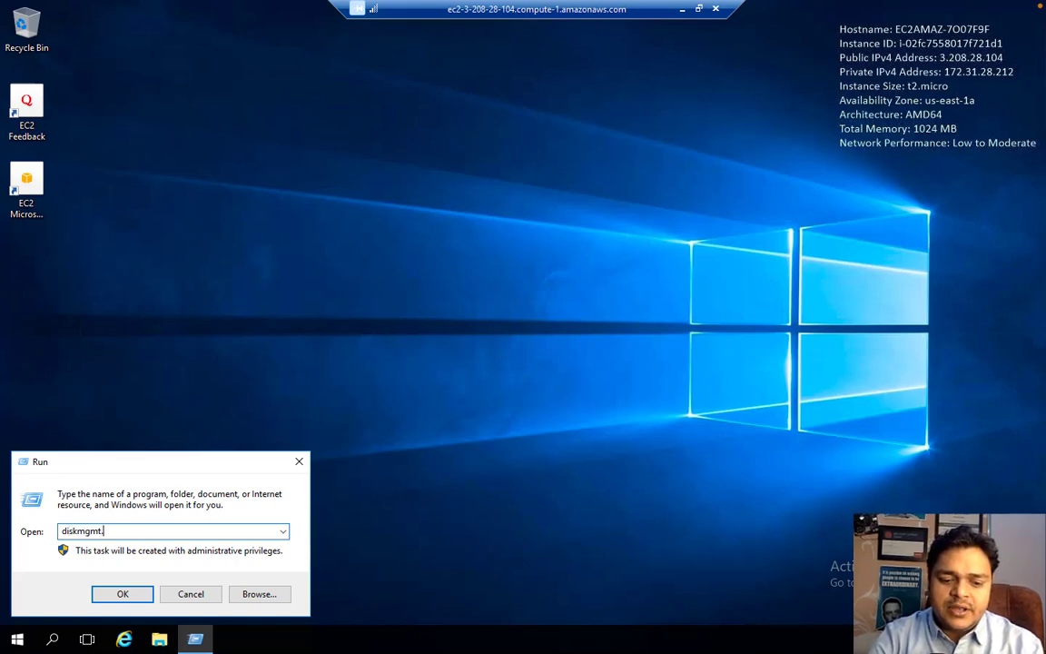
key("Return")
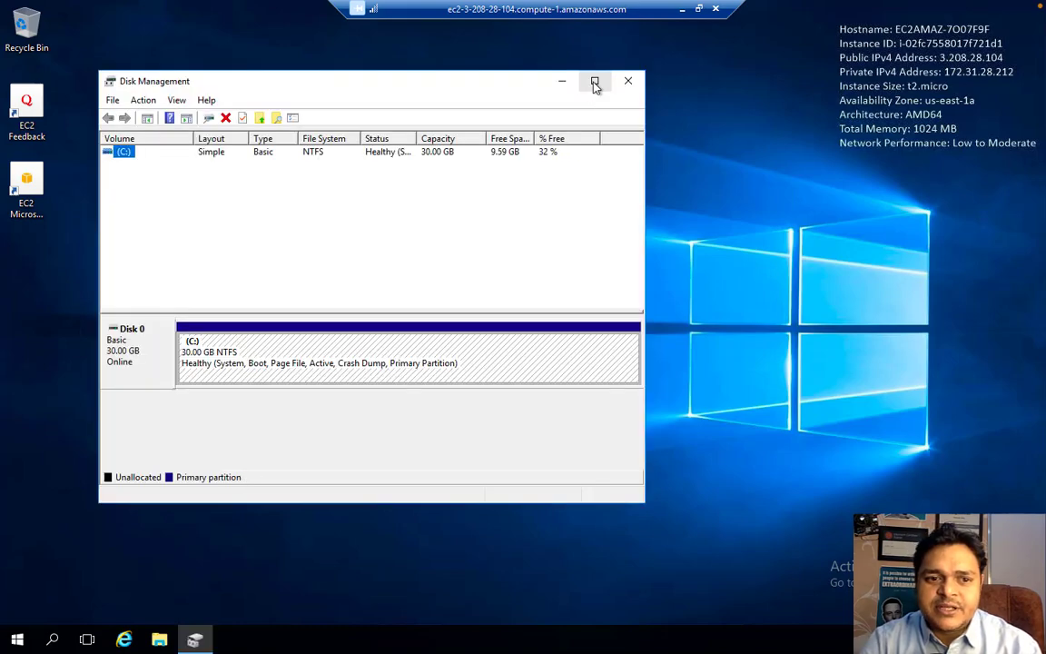
left_click(594, 83)
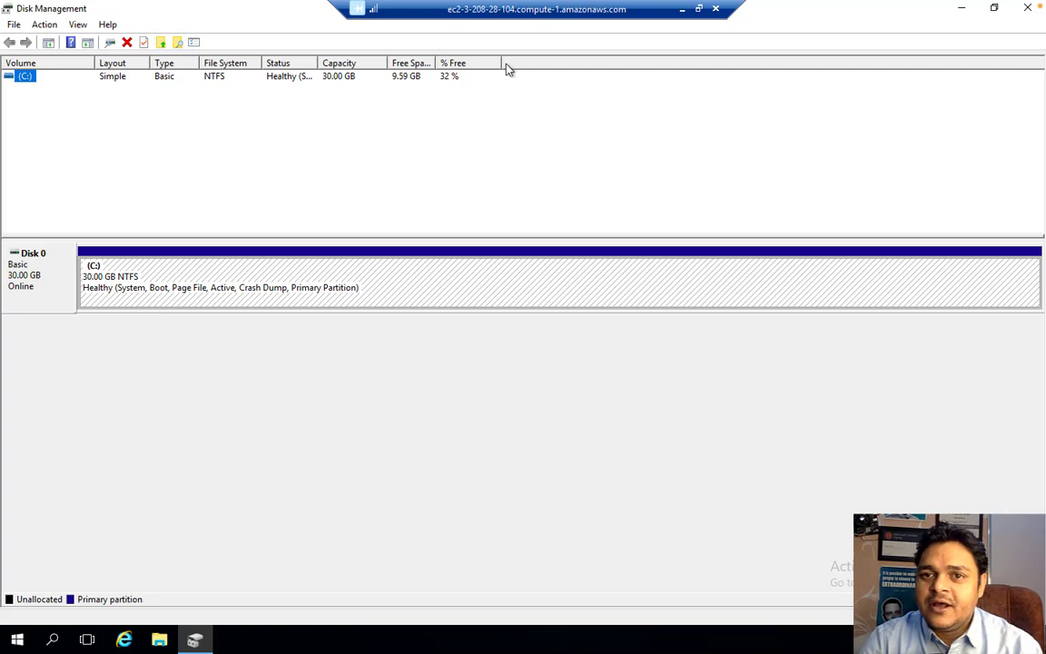
- Switch to the AWS console, open EC2, check running Instances, then open Volumes from the dashboard
left_click(683, 12)
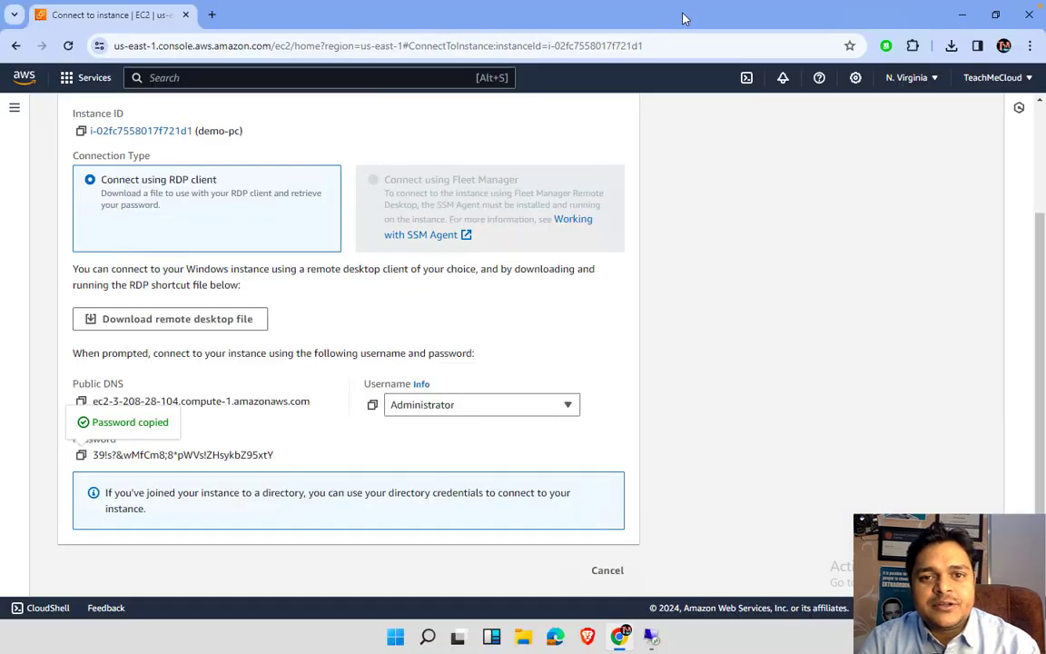
scroll(443, 345, "up", 2)
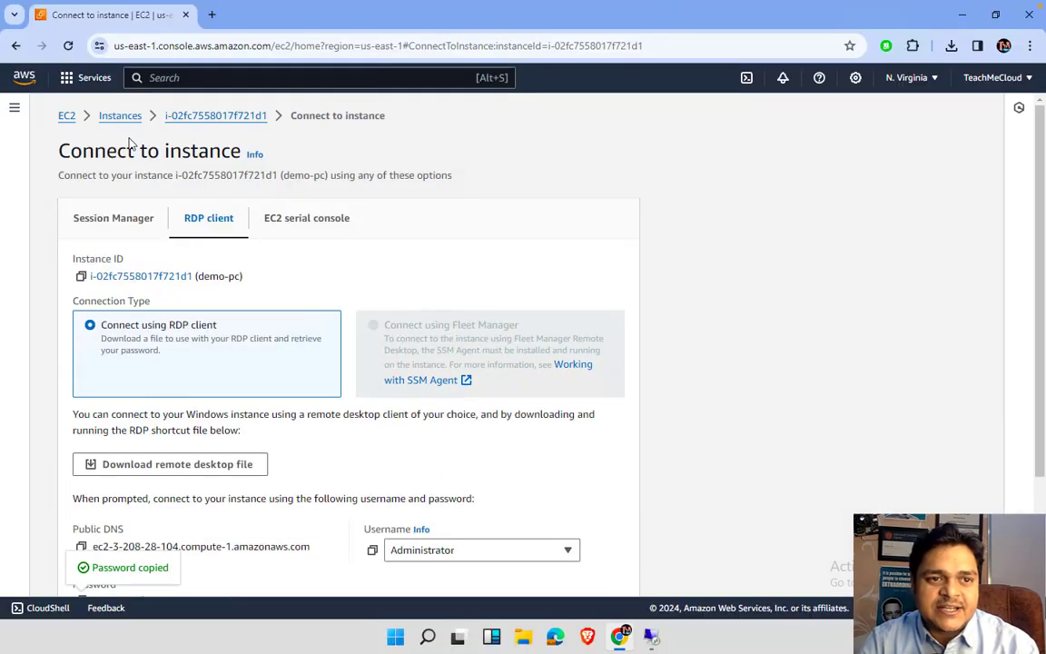
left_click(95, 79)
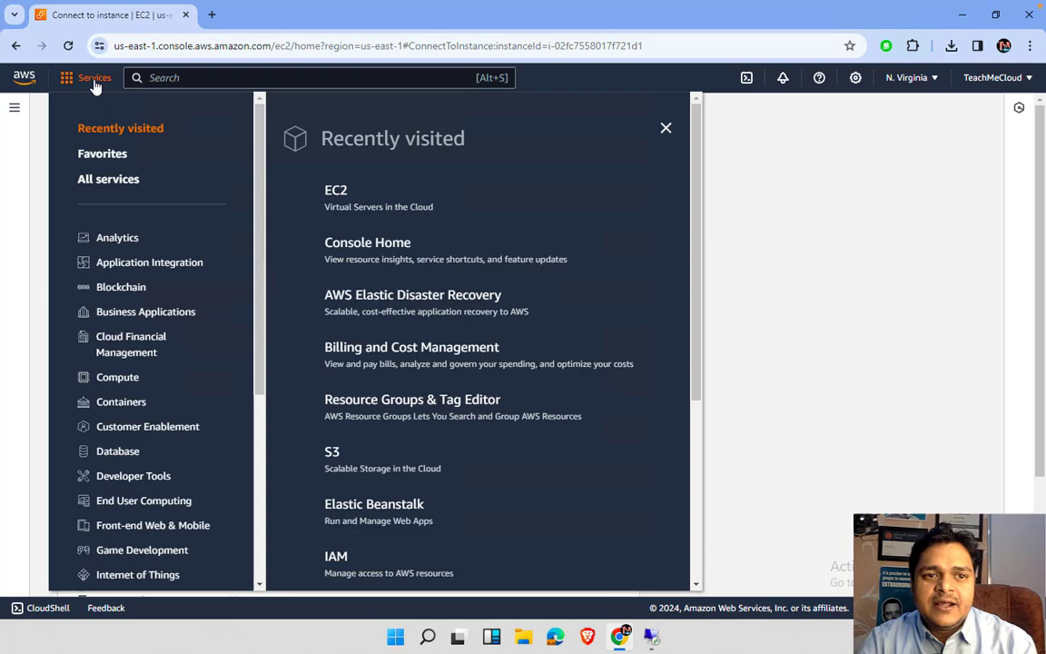
left_click(343, 190)
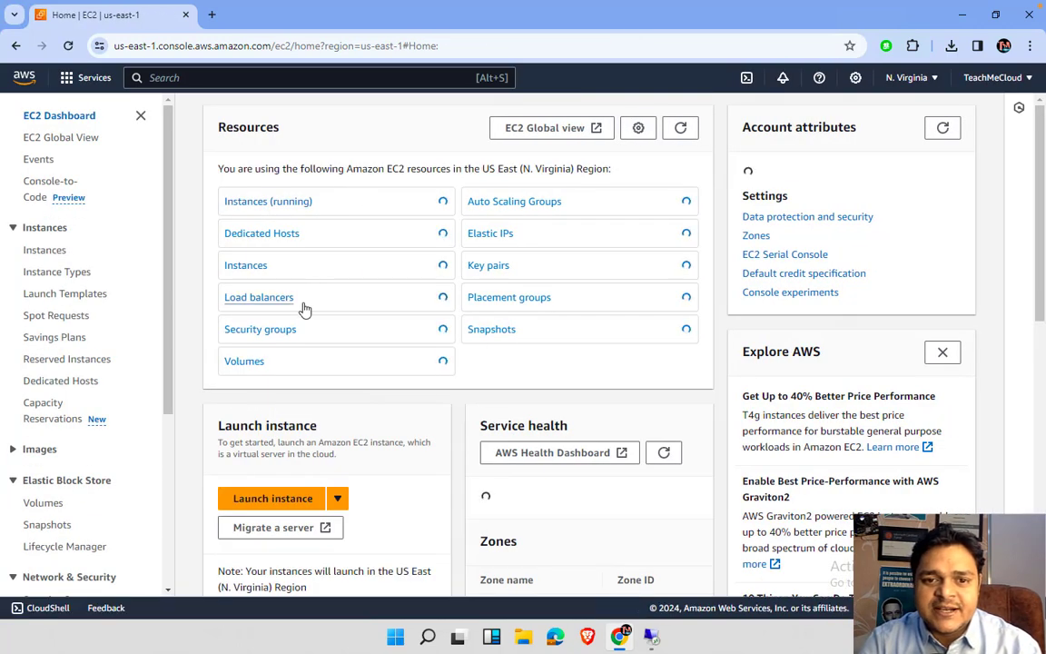
left_click(300, 211)
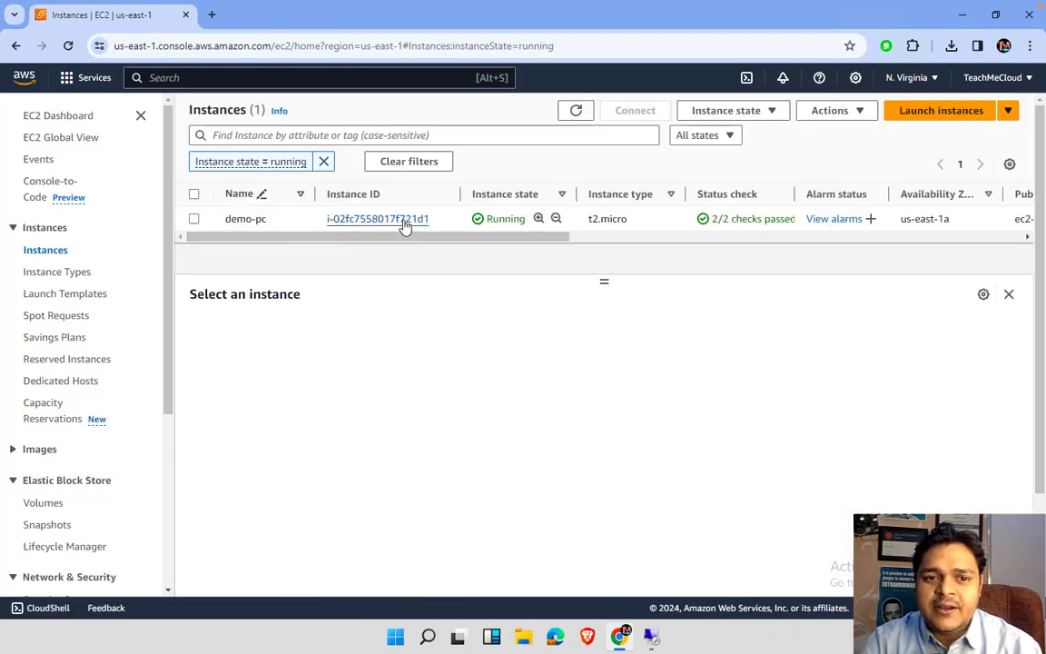
scroll(536, 229, "right", 3)
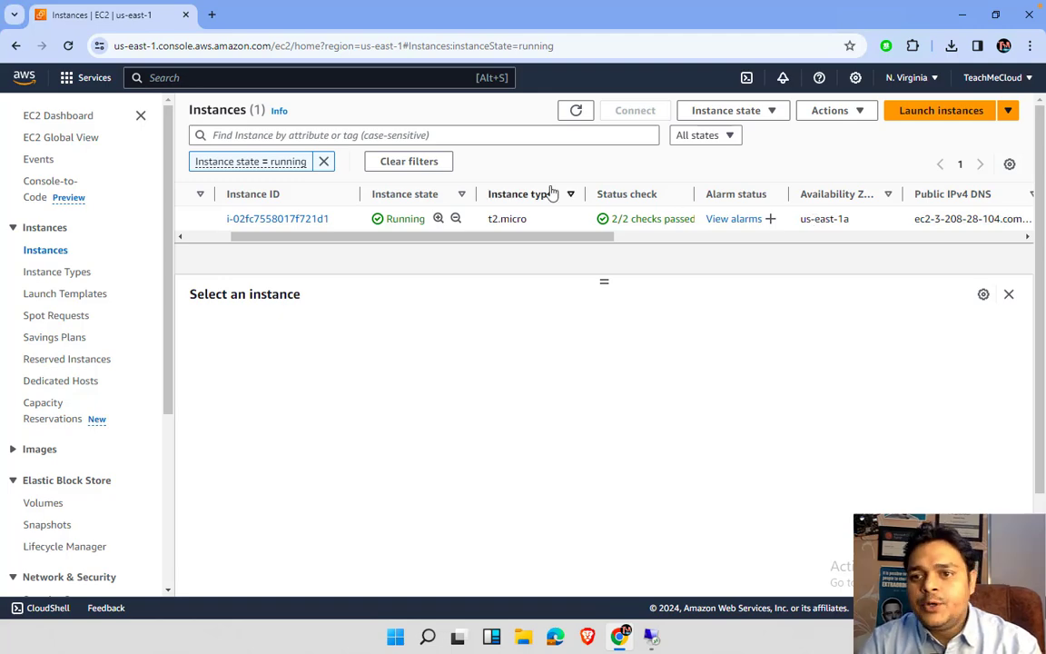
left_click(78, 119)
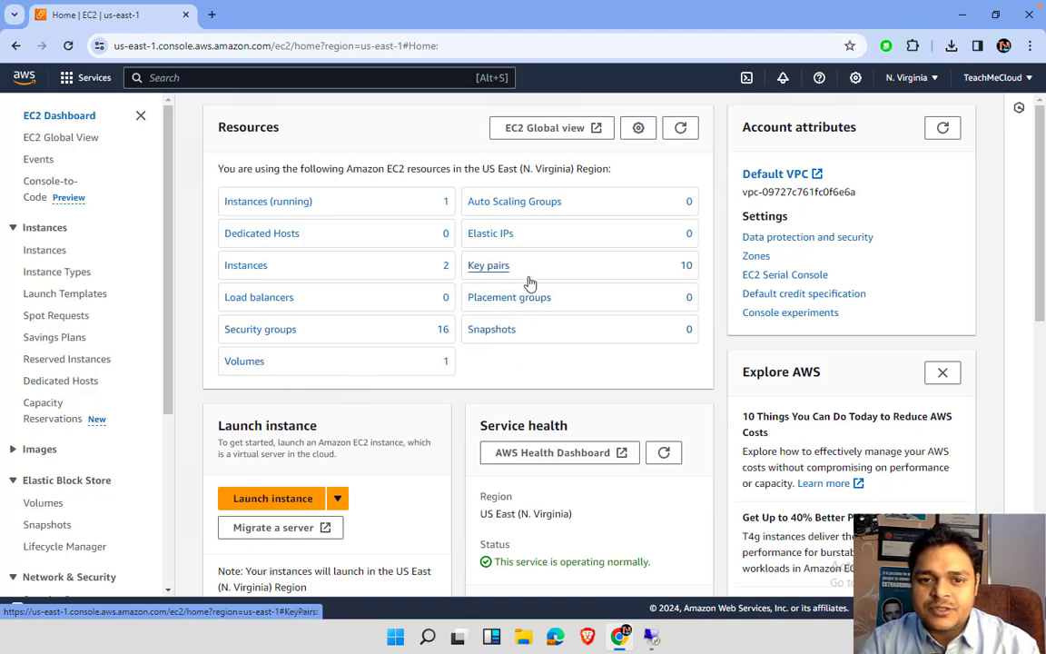
left_click(232, 374)
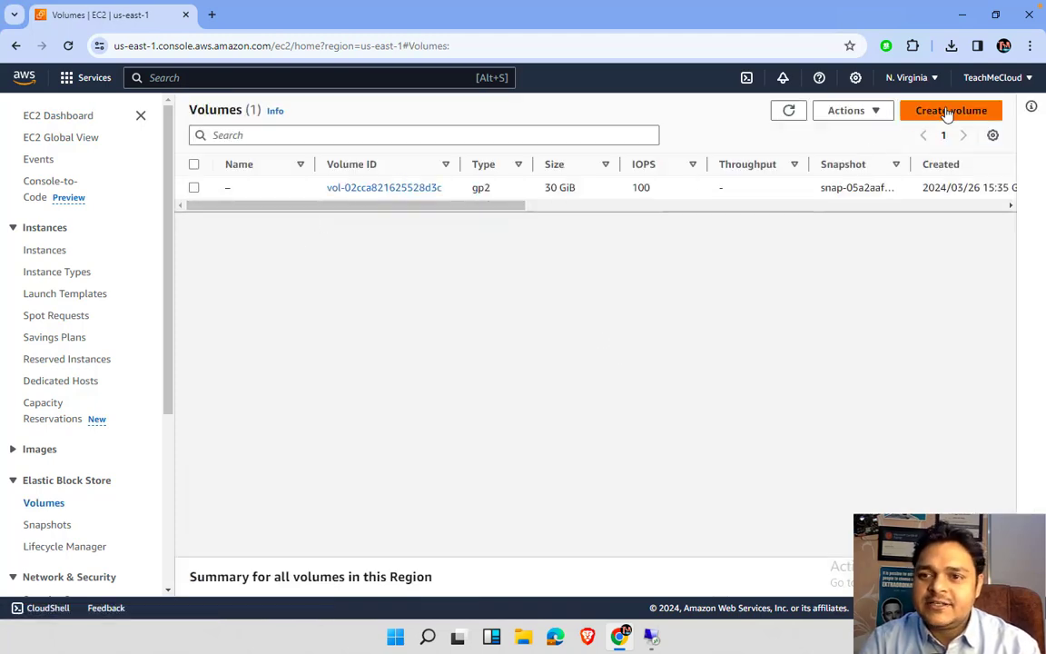
- Create a 15 GiB volume, keeping gp3 and us-east-1a defaults
left_click(915, 117)
scroll(218, 382, "down", 2)
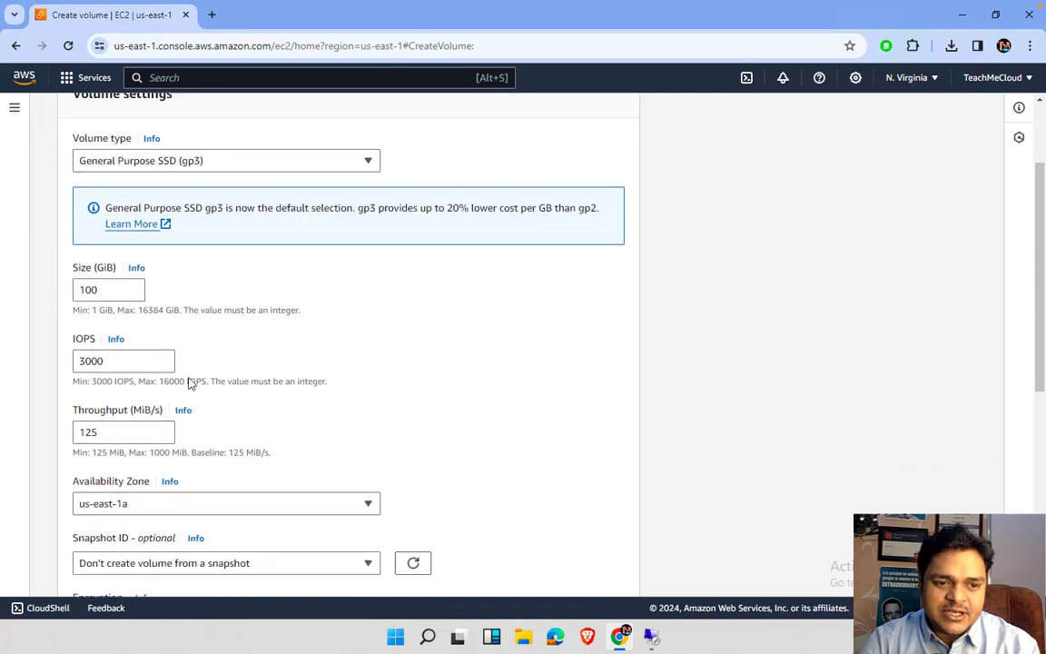
left_click_drag(112, 265, 2, 254)
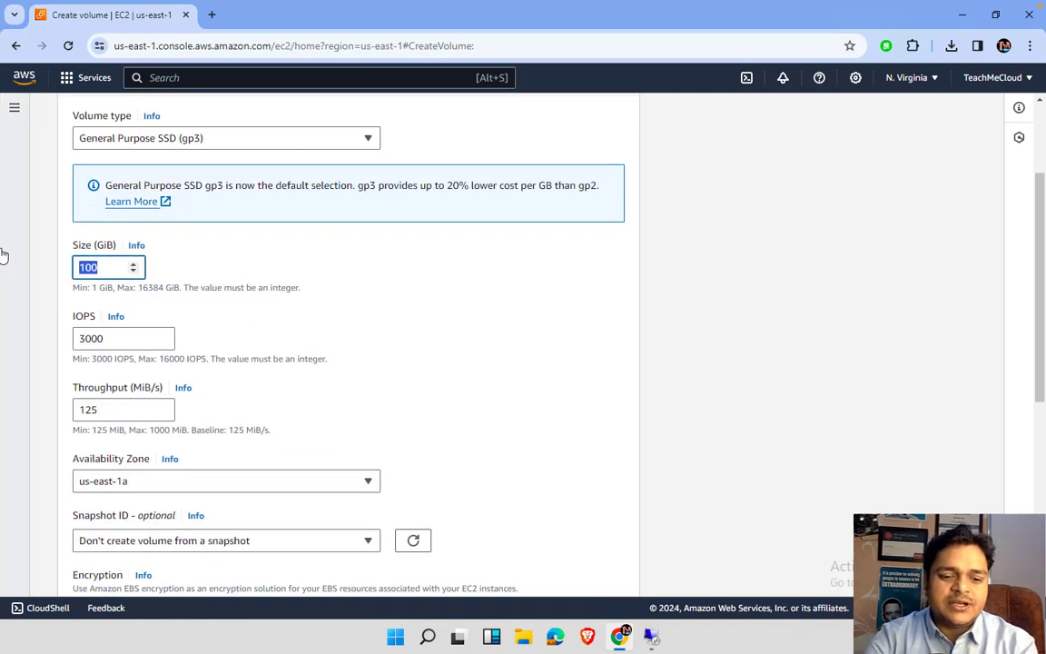
type("15")
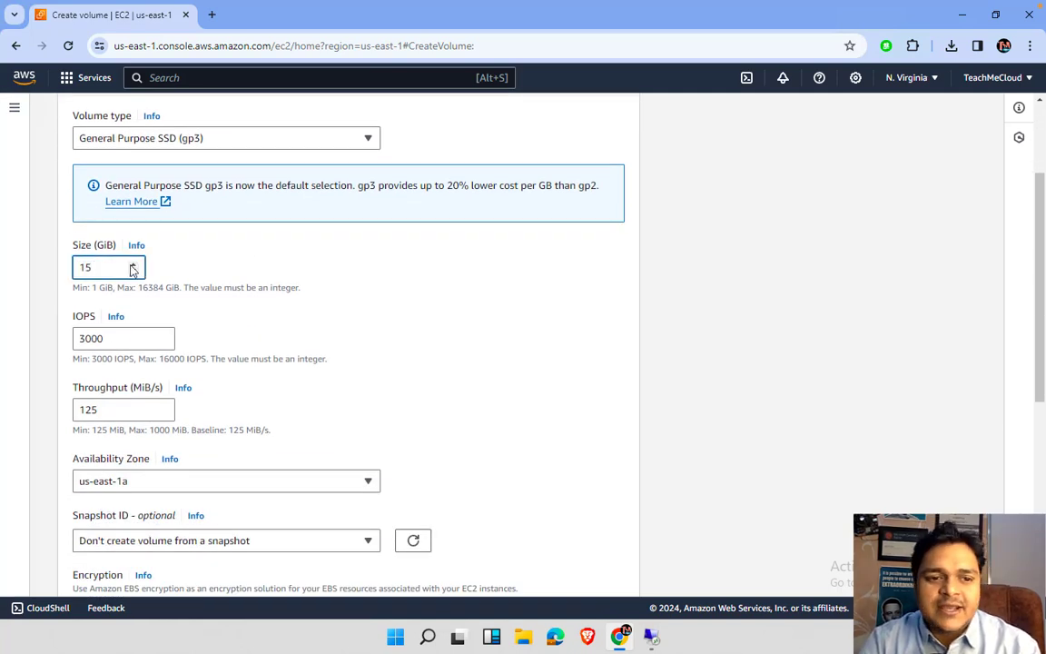
scroll(127, 362, "down", 2)
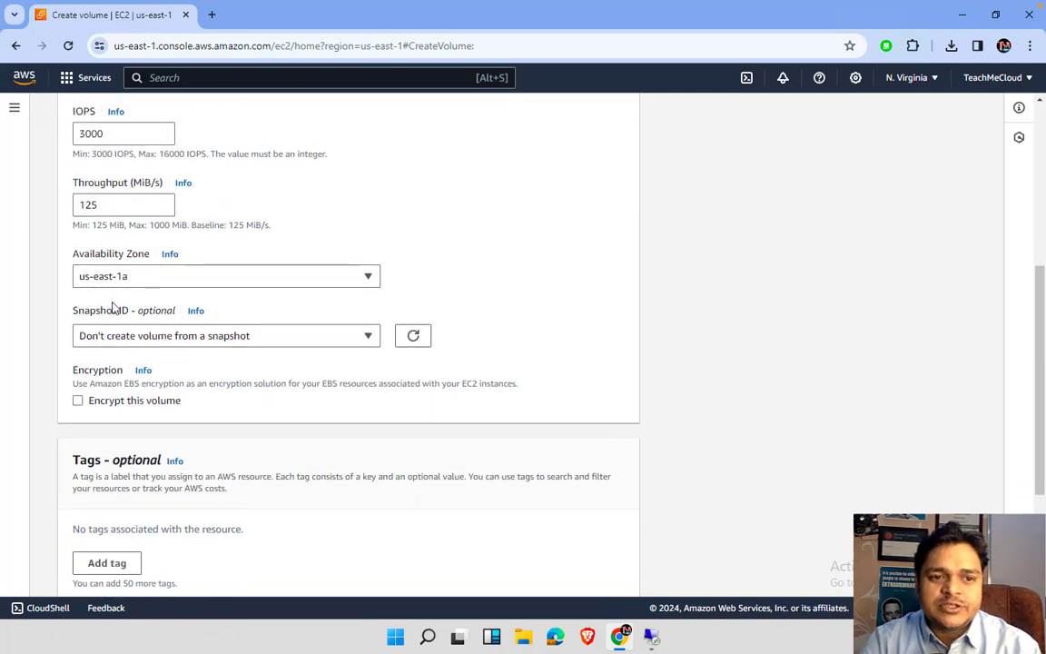
scroll(145, 374, "down", 1)
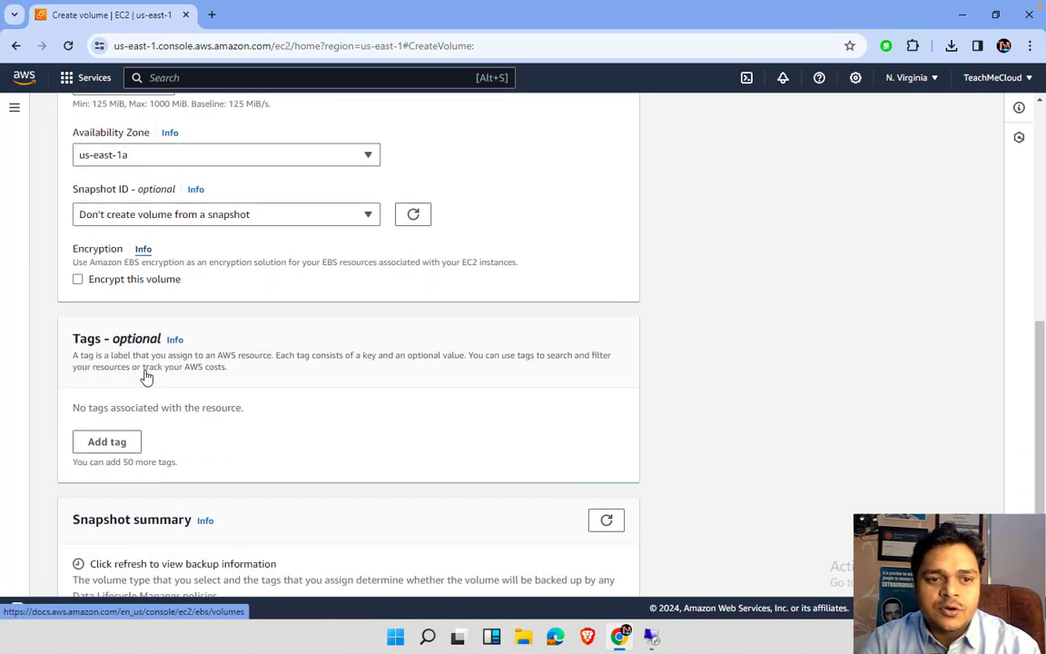
scroll(192, 425, "down", 1)
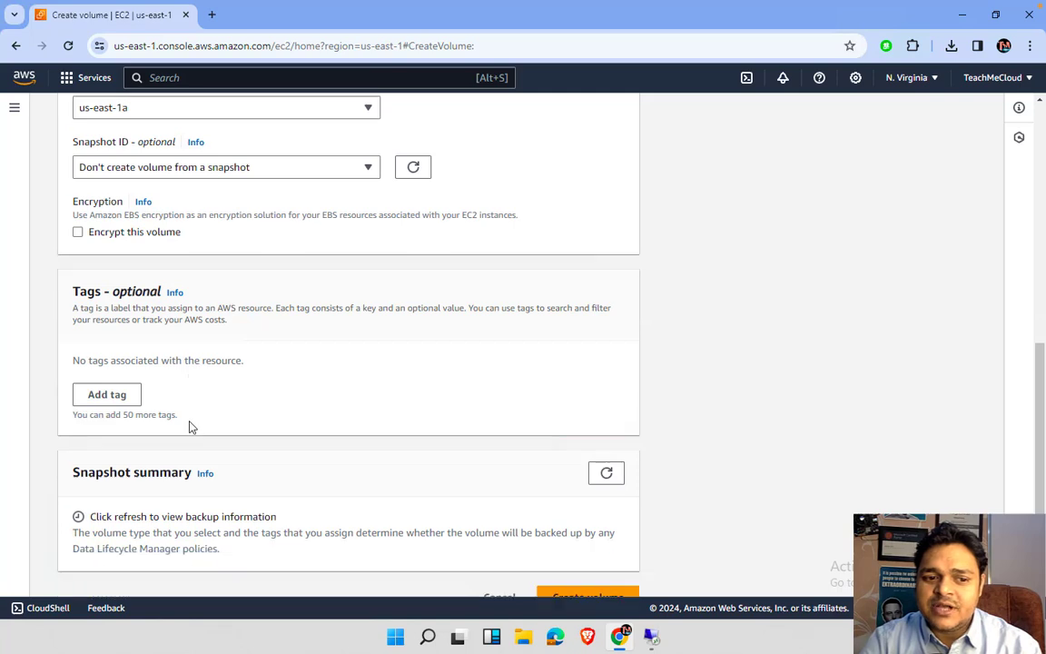
left_click(588, 572)
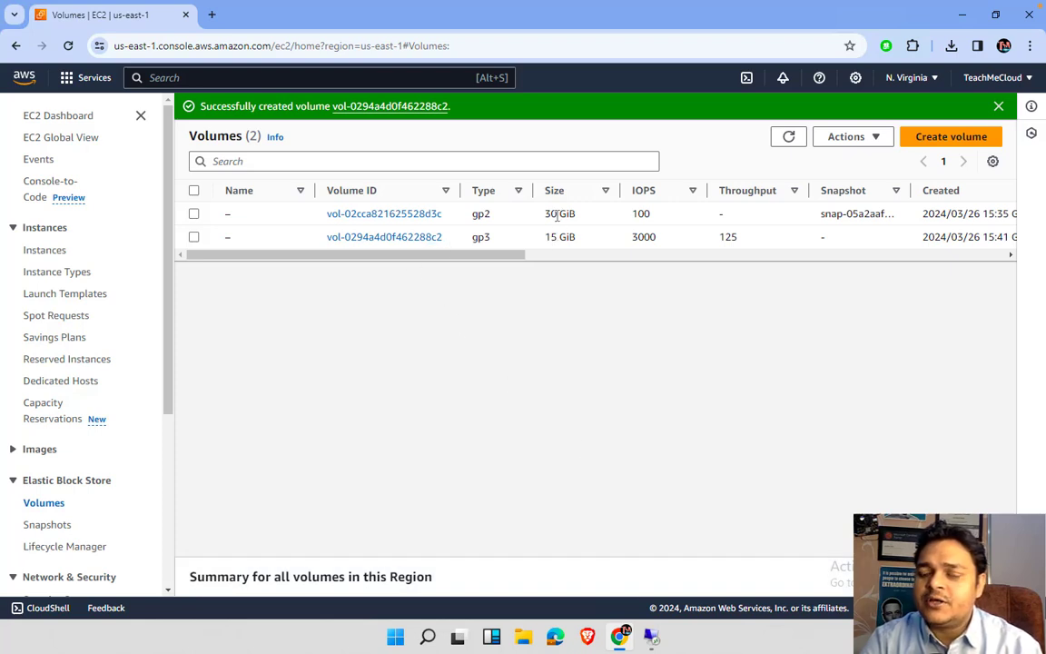
- Refresh the Volumes list and check the Volume state column until the 15 GiB gp3 volume is Available
scroll(554, 219, "right", 3)
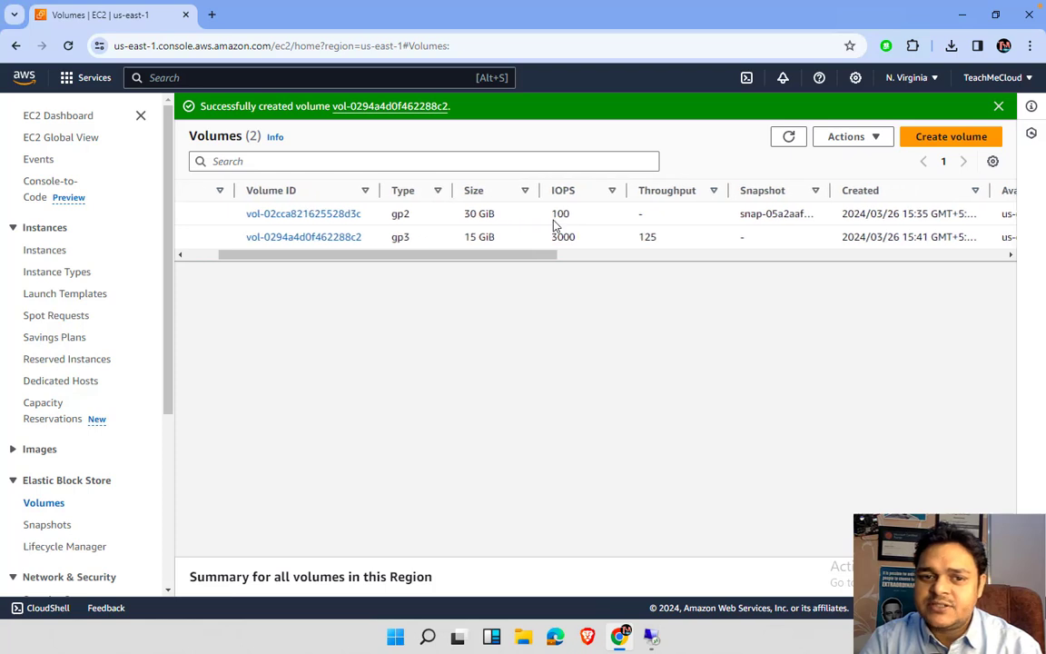
scroll(554, 219, "left", 3)
scroll(554, 219, "right", 1)
scroll(554, 219, "right", 5)
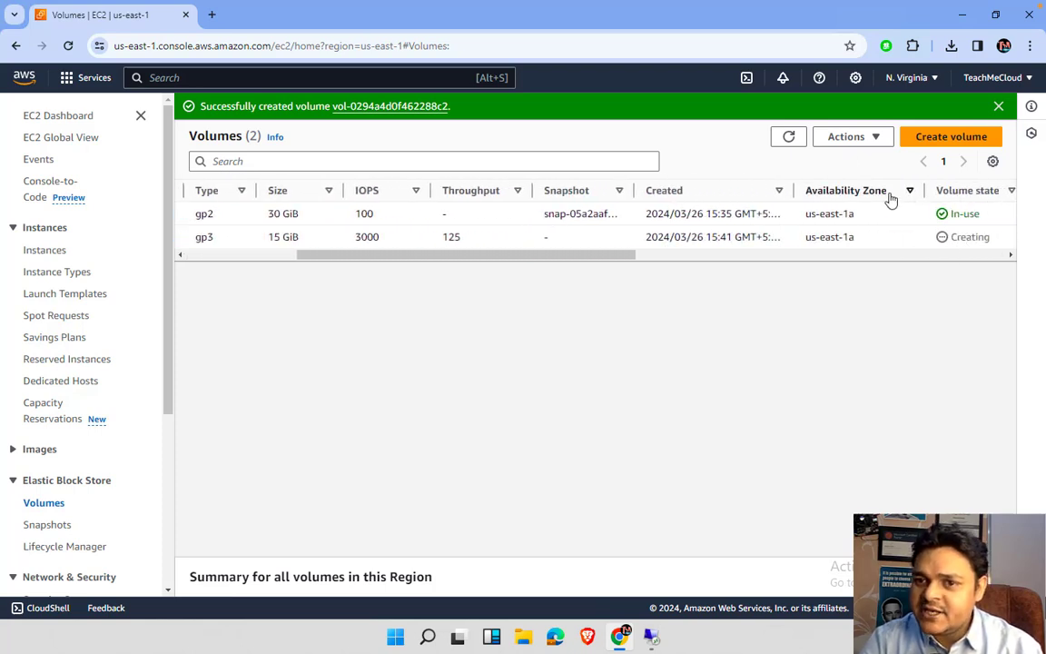
left_click(791, 139)
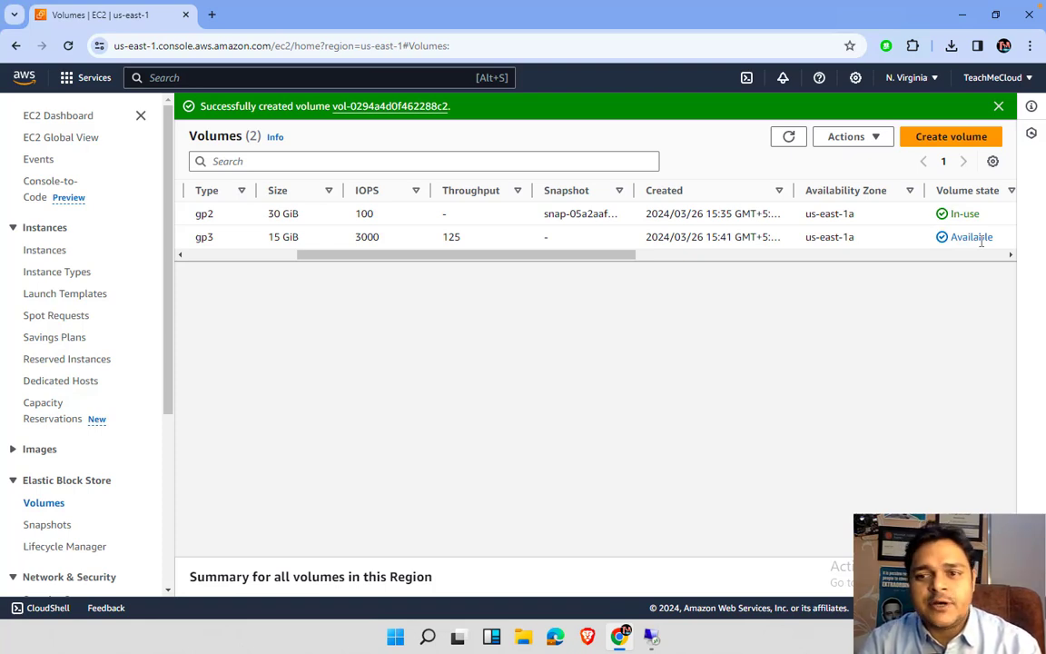
scroll(537, 236, "left", 5)
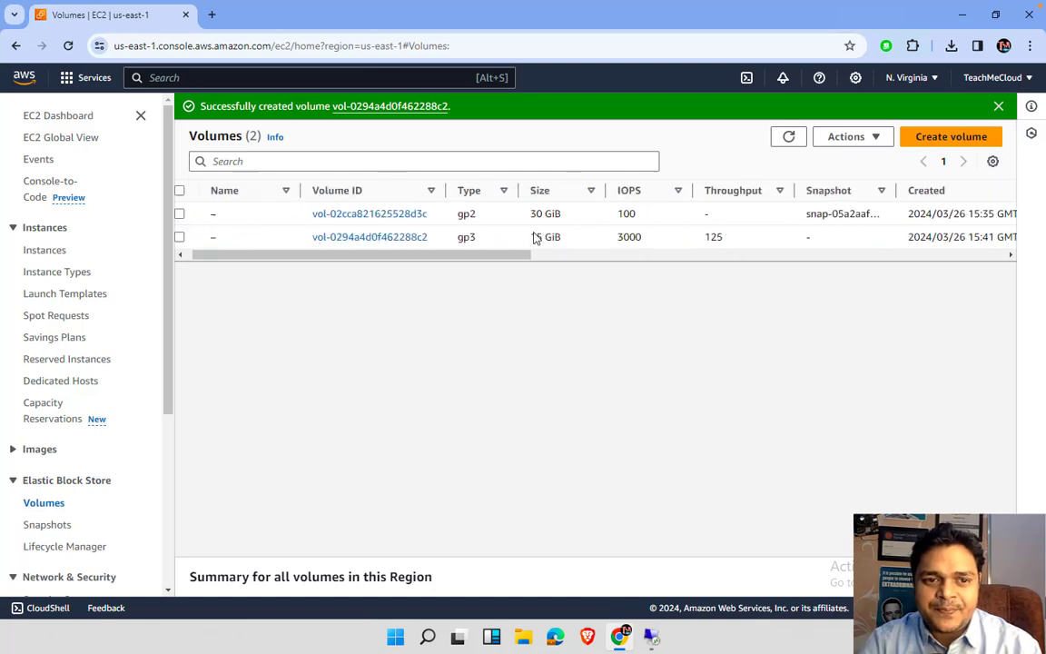
- Select the 15 GiB gp3 volume and choose Actions > Attach volume
left_click(193, 237)
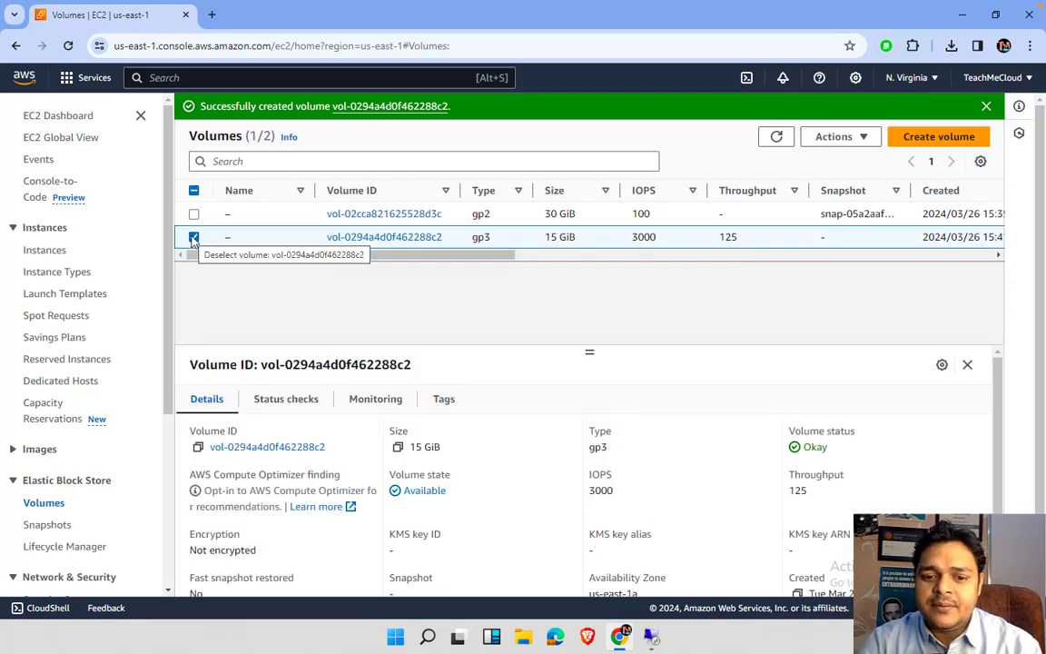
left_click(652, 639)
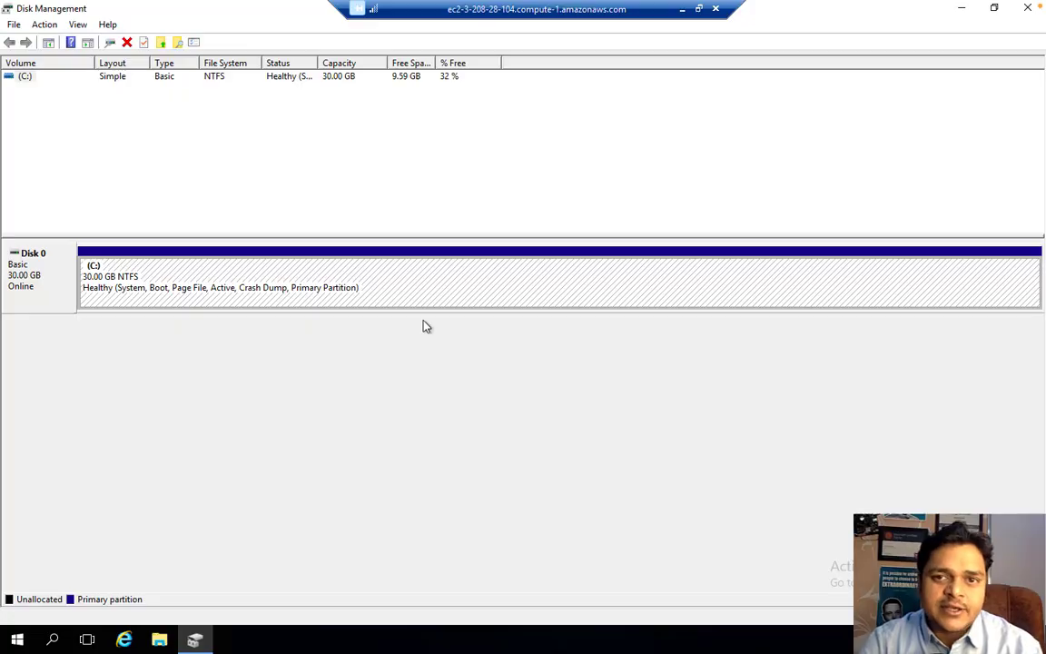
left_click(682, 8)
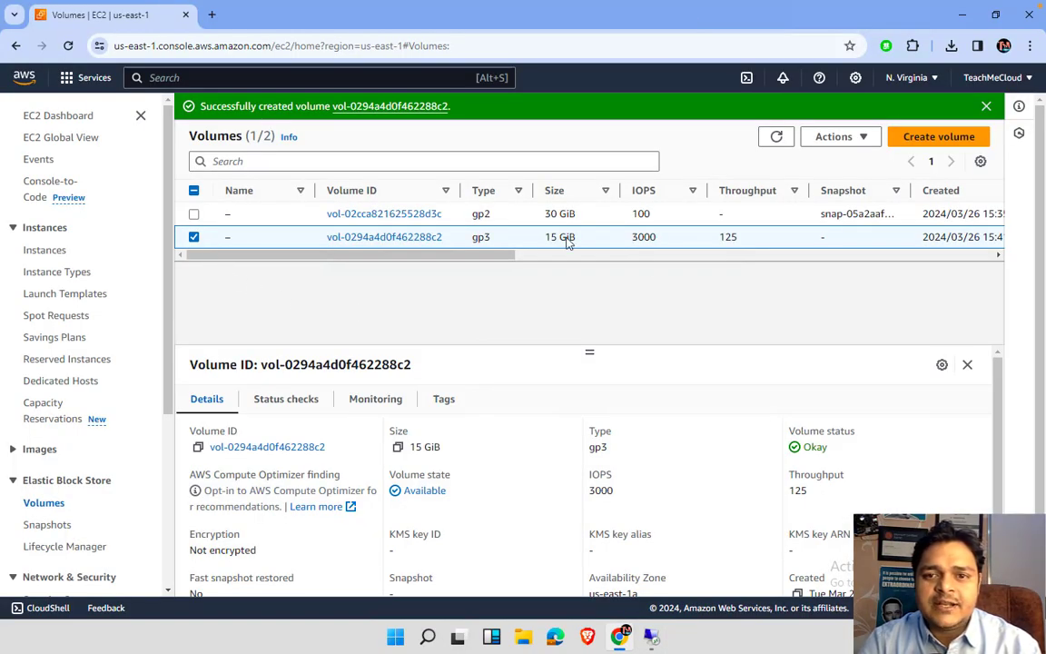
left_click(862, 141)
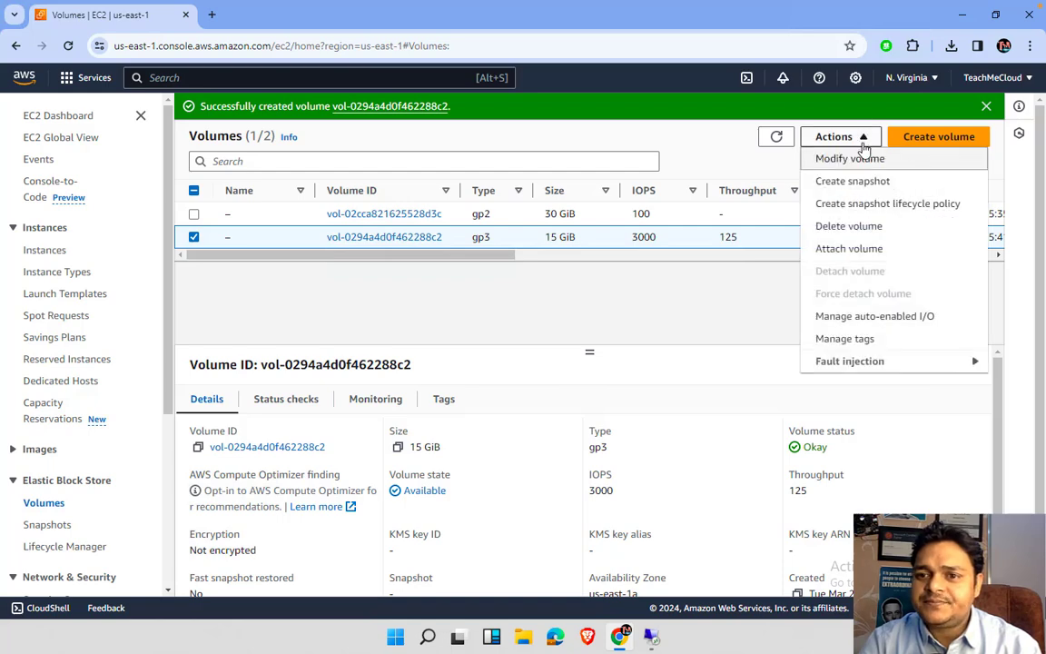
left_click(848, 249)
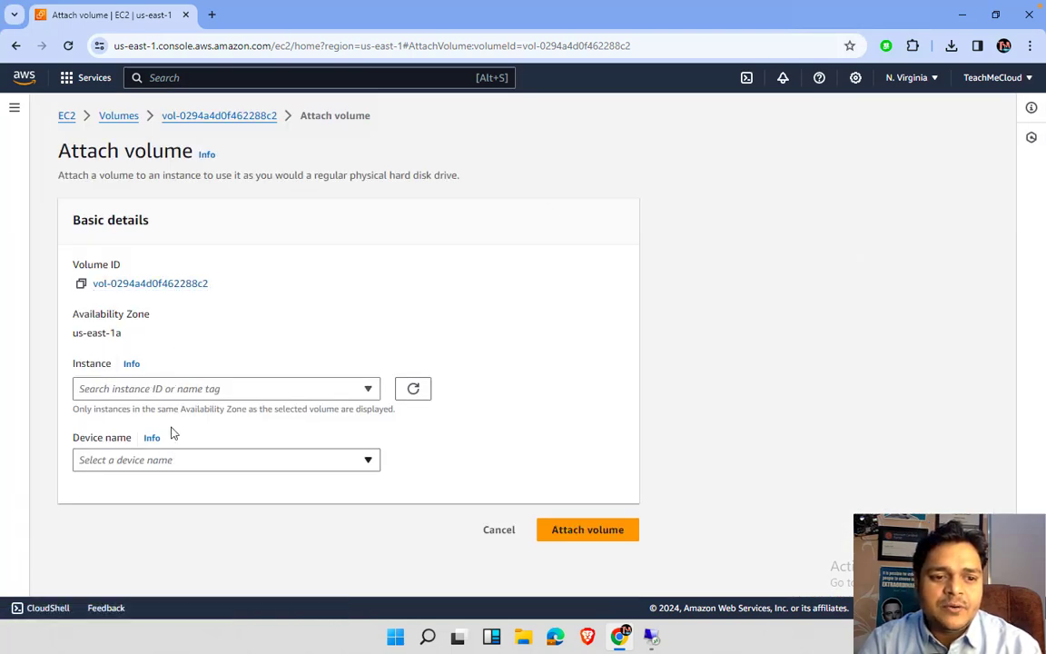
- Choose the demo-pc instance (i-02fc7558017f721d1) as the attach target
left_click(186, 390)
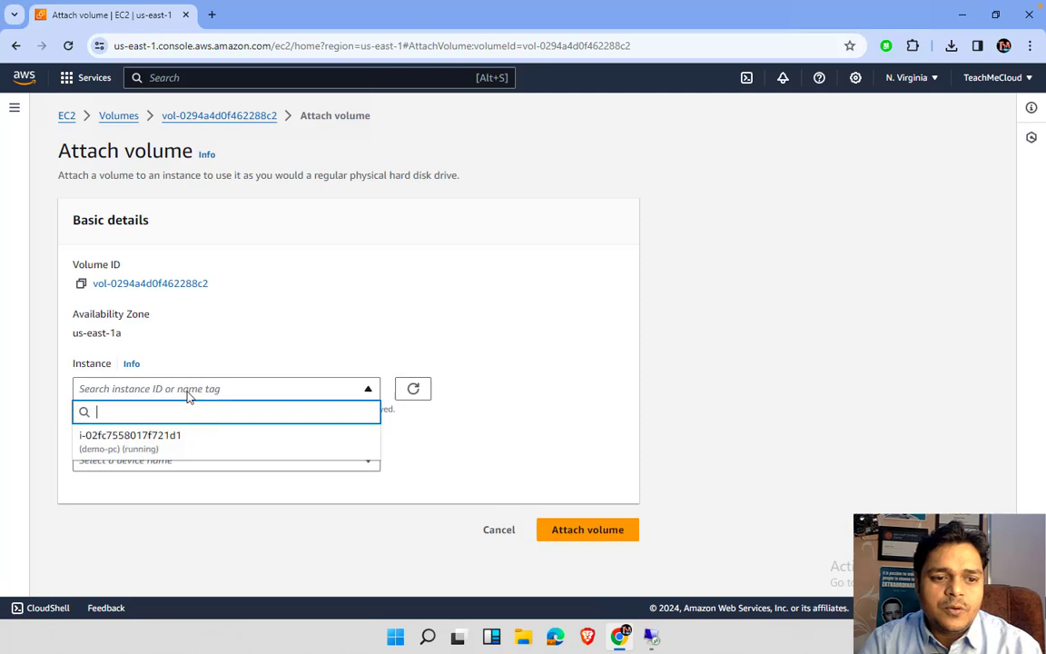
left_click(155, 442)
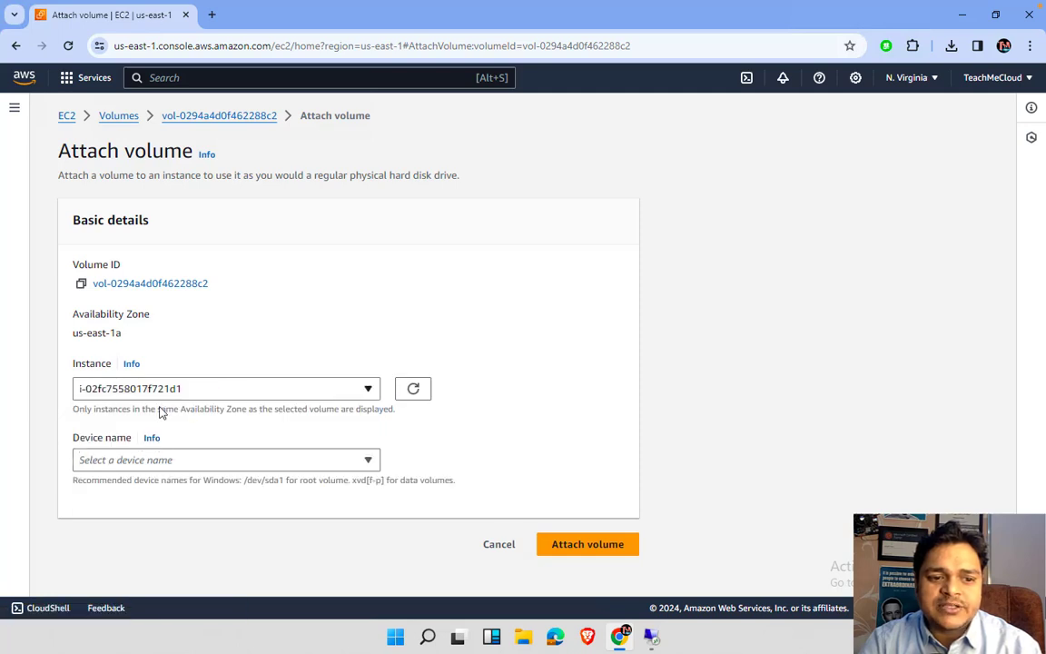
left_click(171, 461)
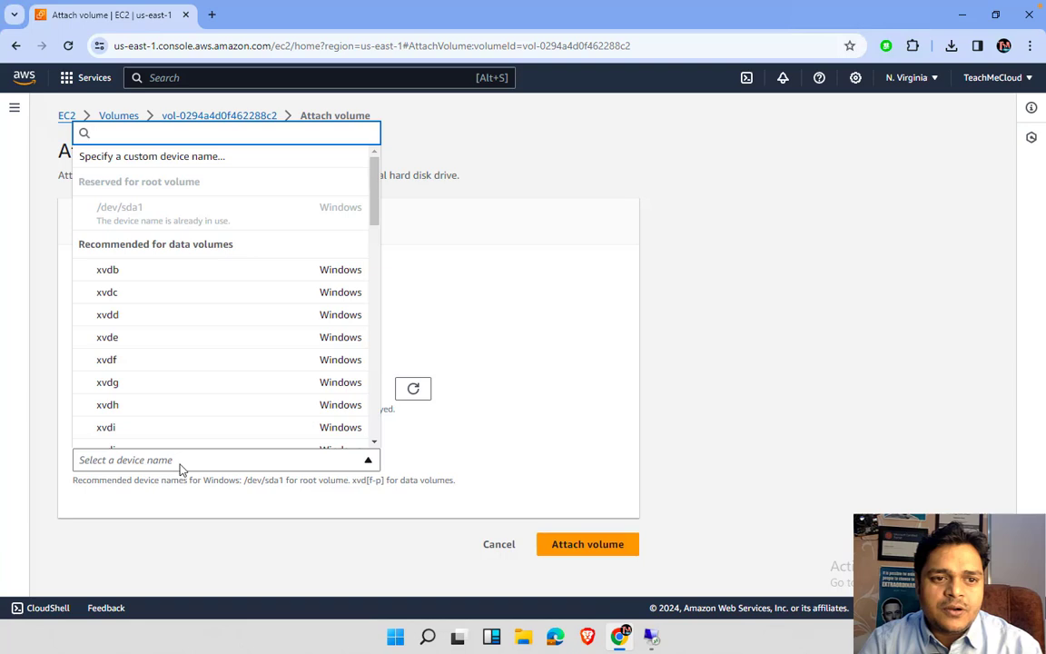
left_click(491, 428)
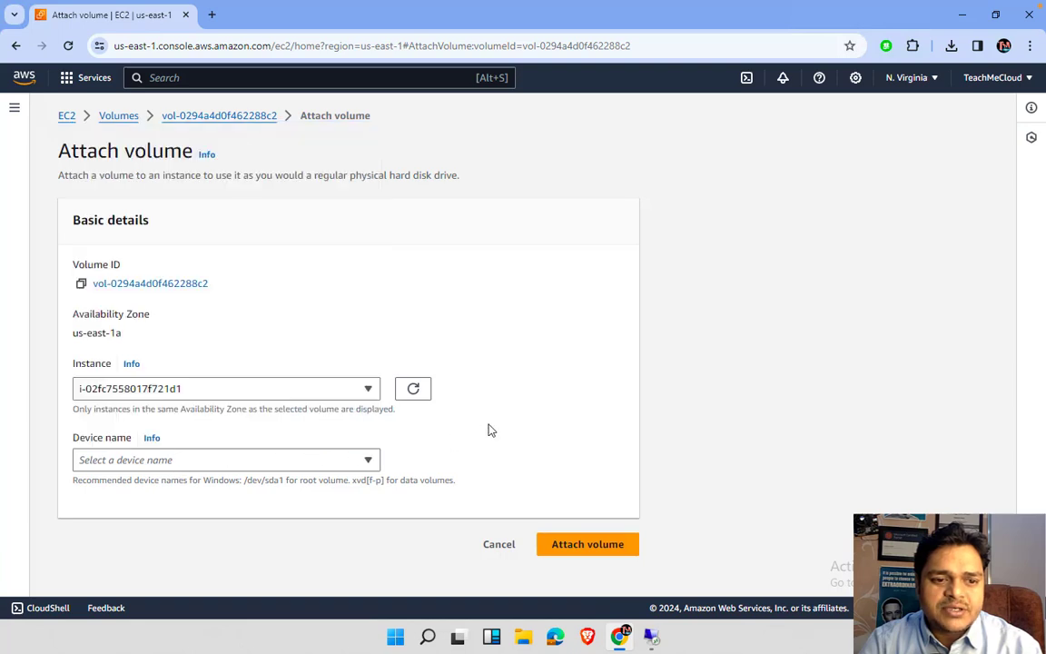
left_click(341, 468)
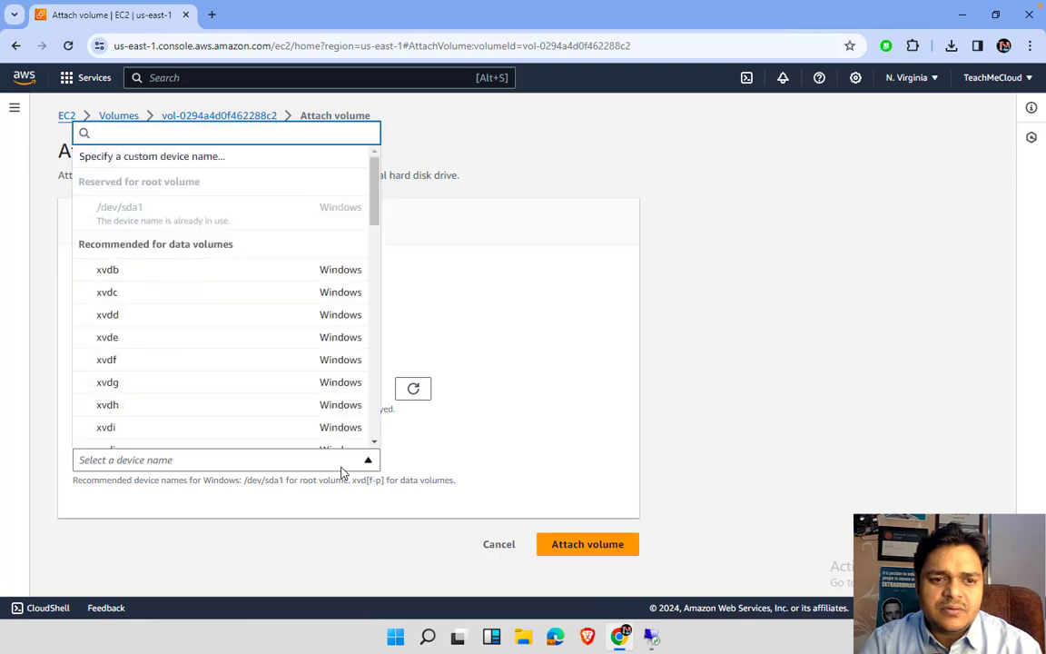
left_click(558, 291)
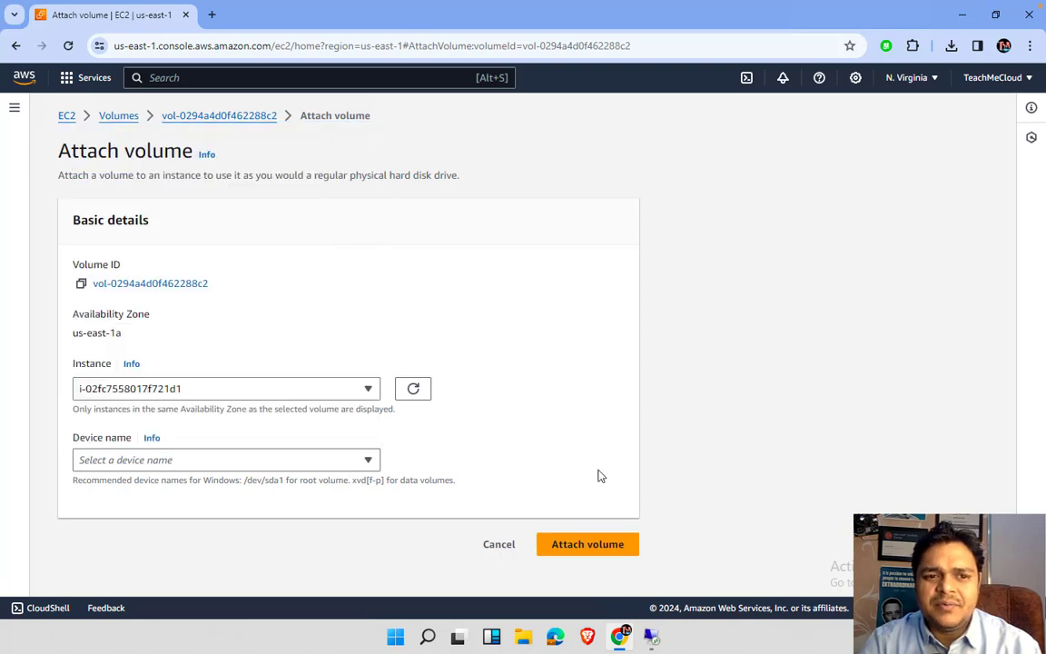
left_click(602, 544)
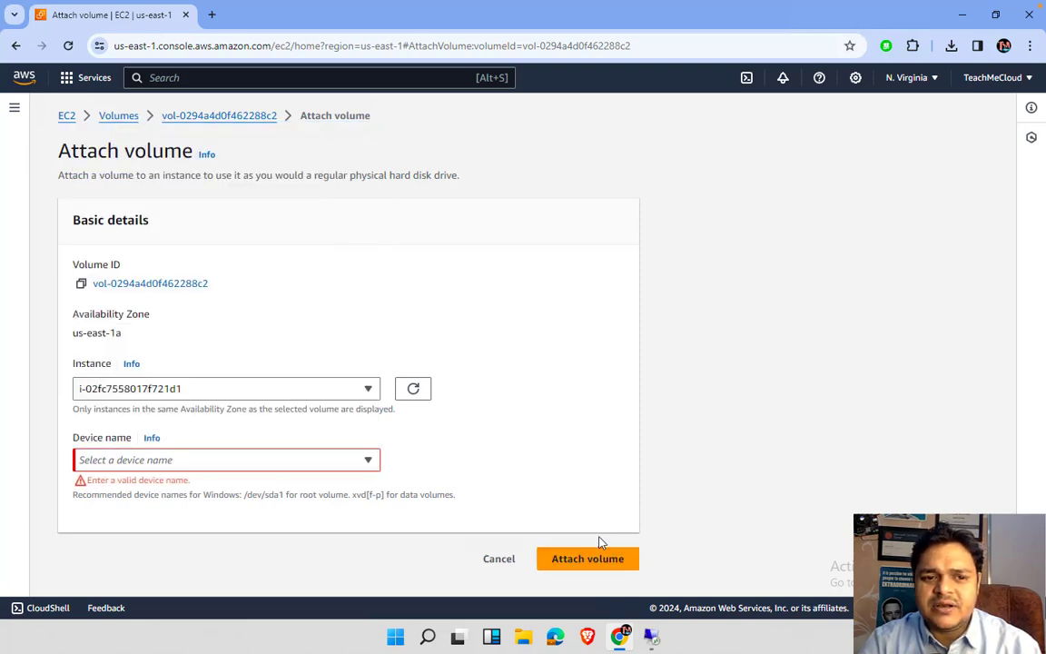
- Set the device name to xvdb, attach the volume, and refresh the Volumes list
left_click(254, 458)
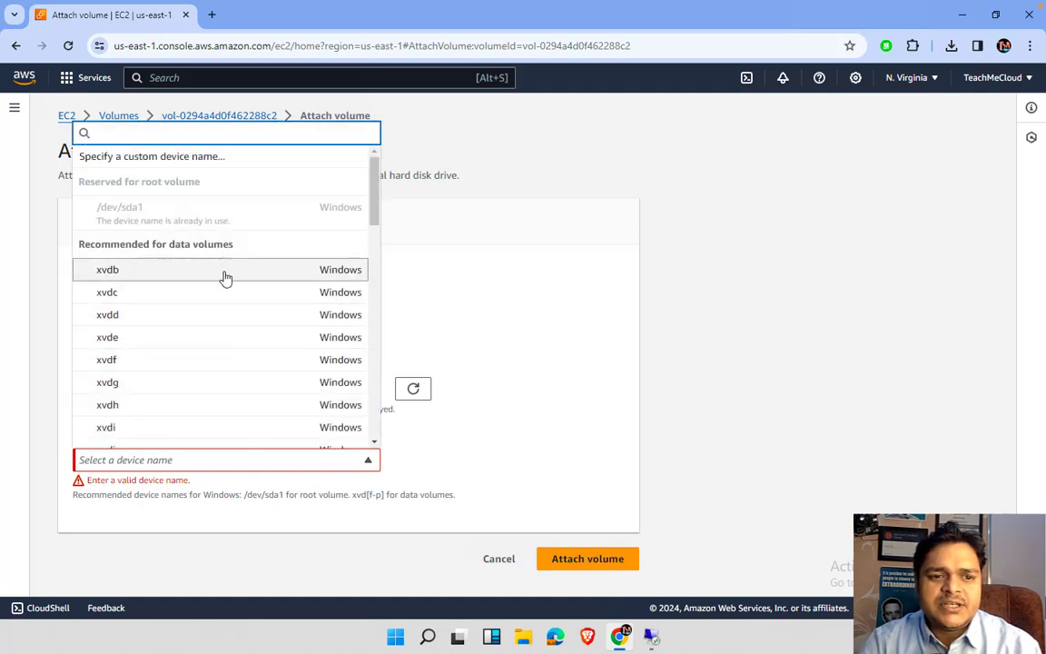
scroll(228, 378, "down", 5)
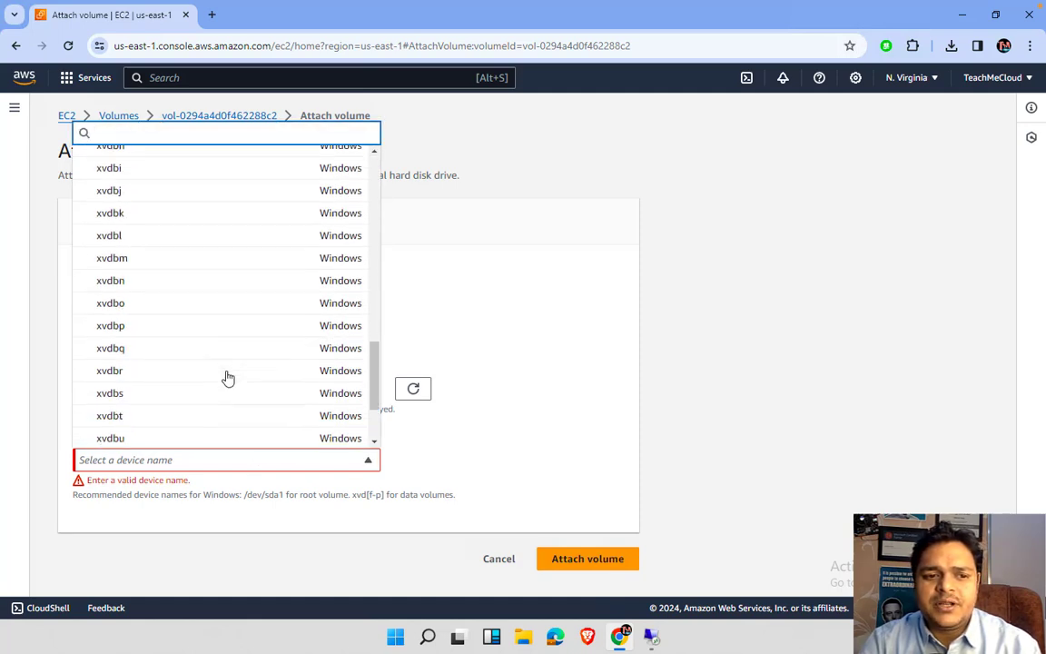
scroll(226, 376, "up", 6)
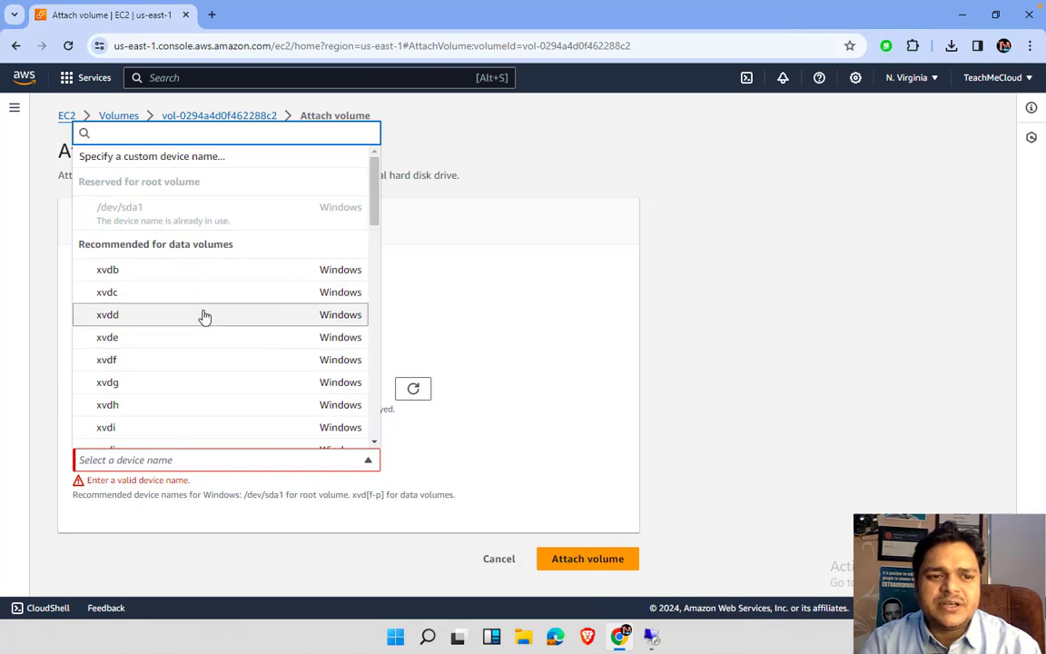
scroll(213, 402, "down", 1)
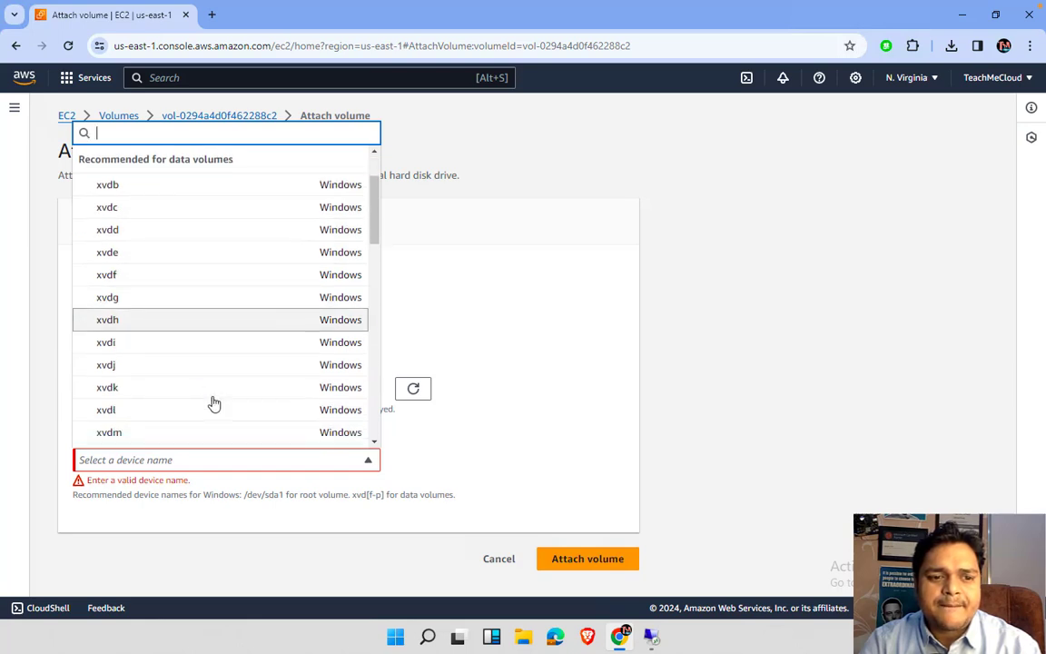
scroll(214, 402, "down", 7)
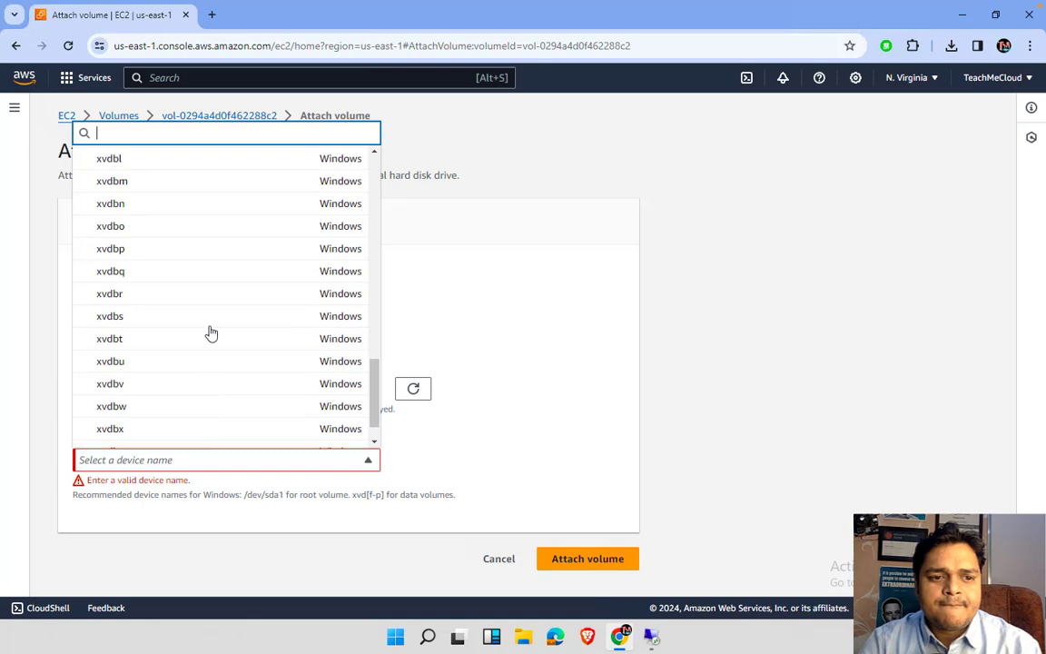
scroll(217, 278, "up", 9)
left_click(200, 267)
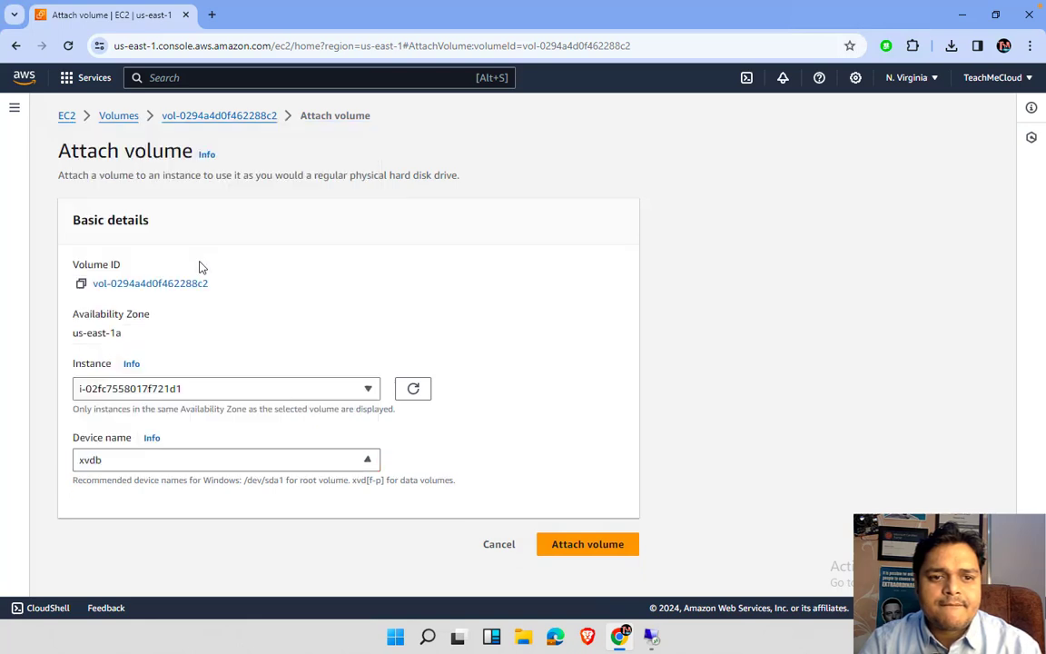
left_click(581, 549)
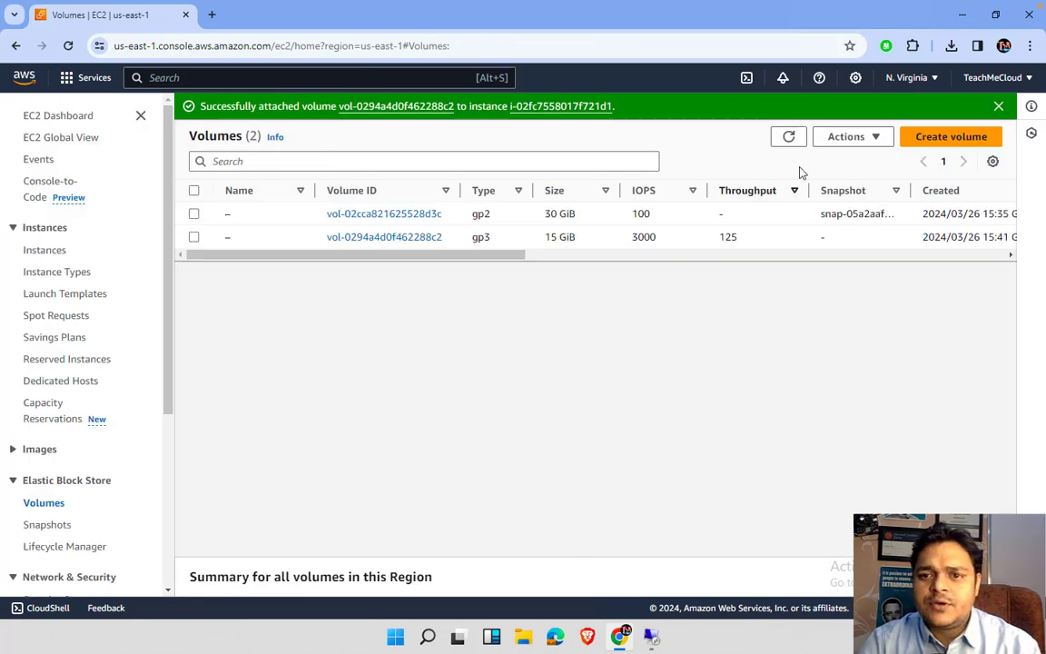
left_click(791, 138)
left_click(793, 139)
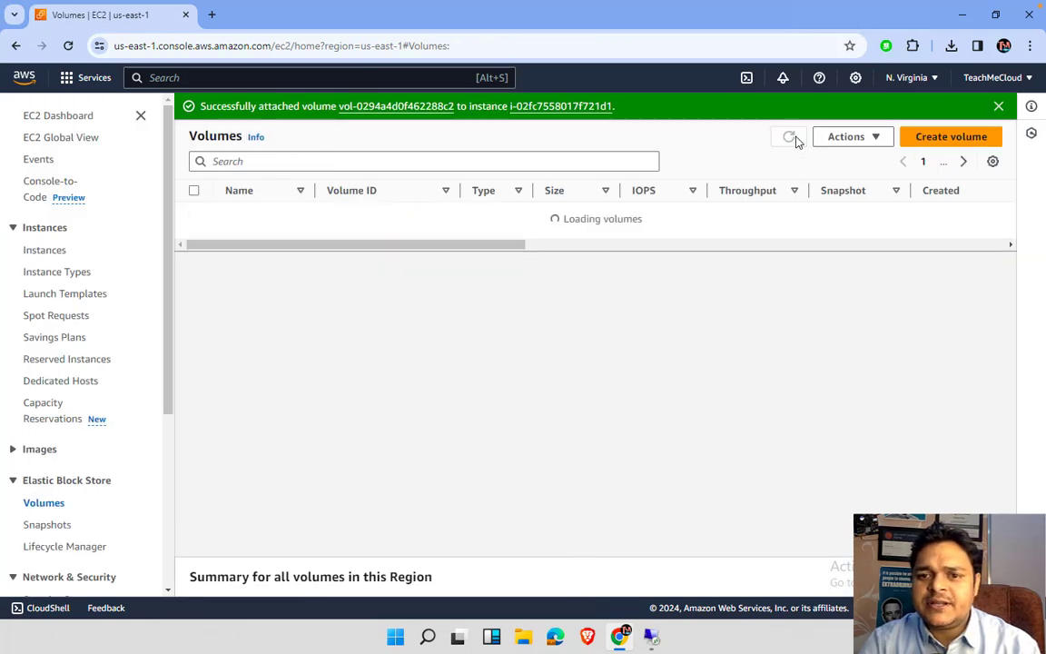
scroll(778, 235, "right", 5)
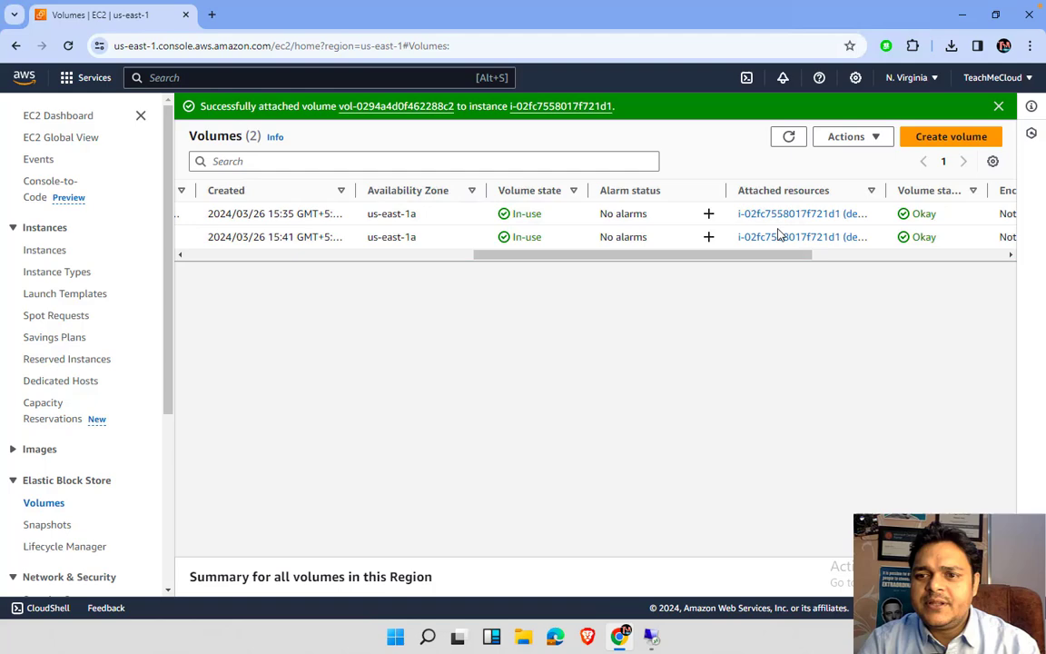
- In Disk Management, bring the 15 GB Disk 1 online and initialize it as MBR
left_click(651, 637)
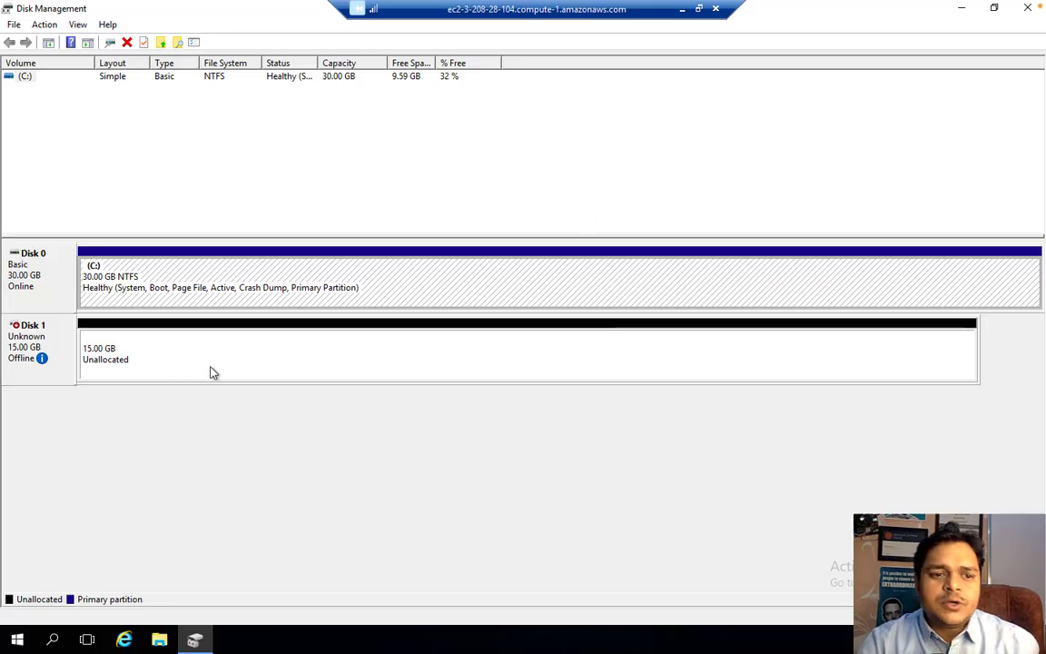
right_click(40, 344)
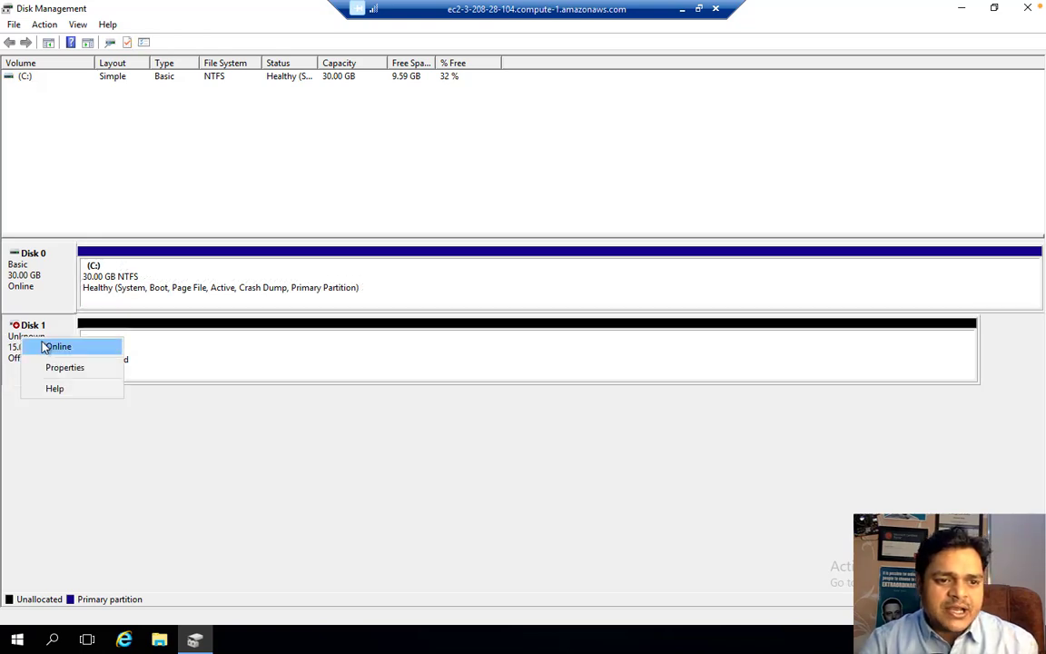
left_click(67, 349)
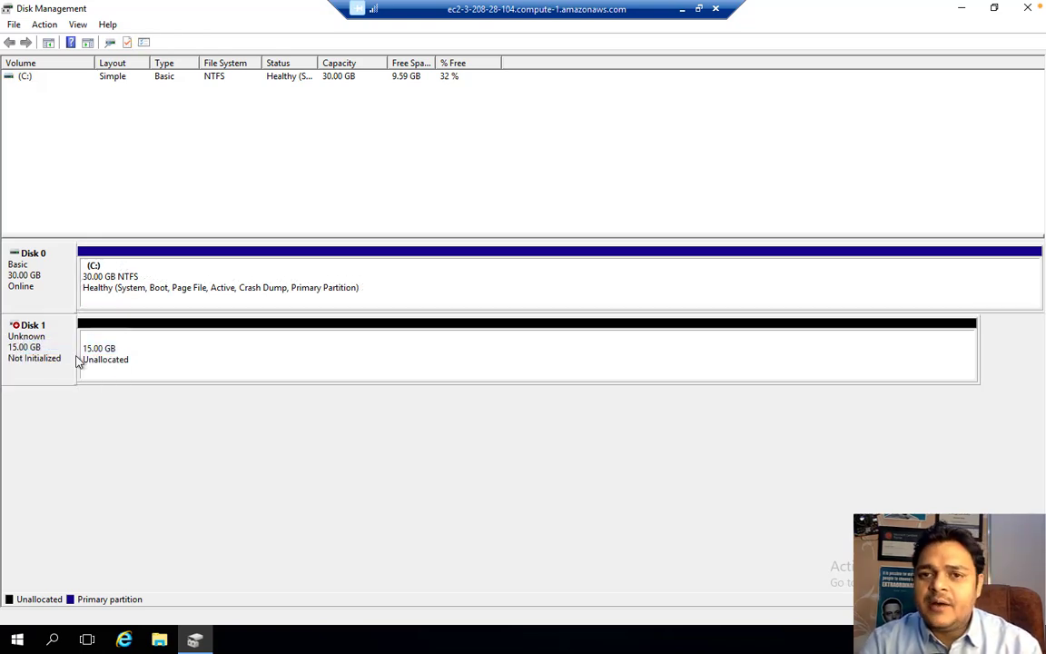
right_click(42, 342)
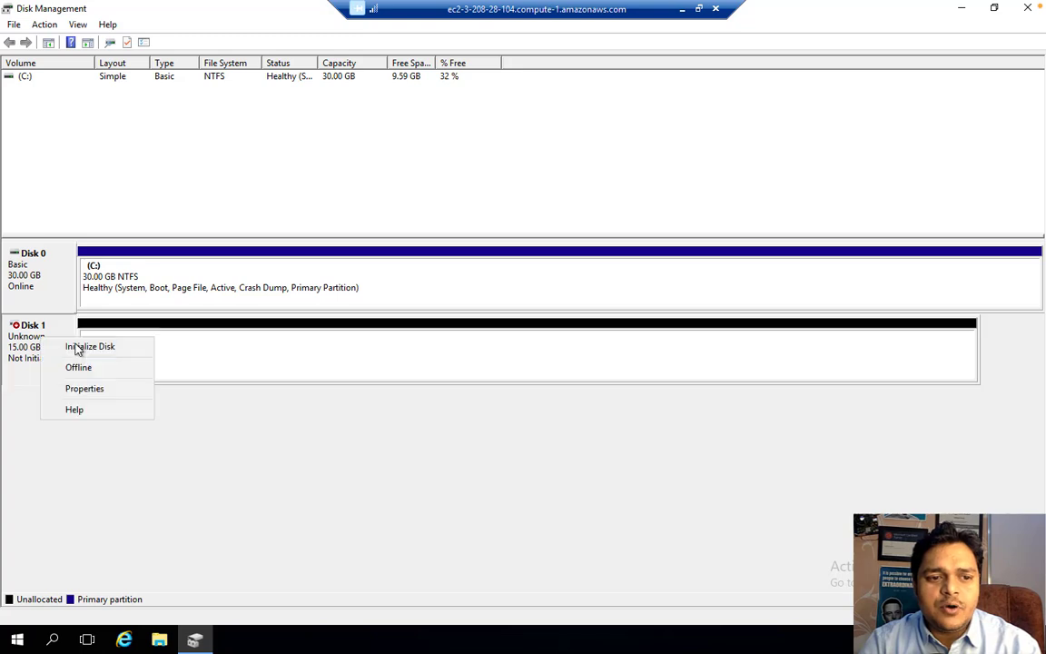
left_click(109, 347)
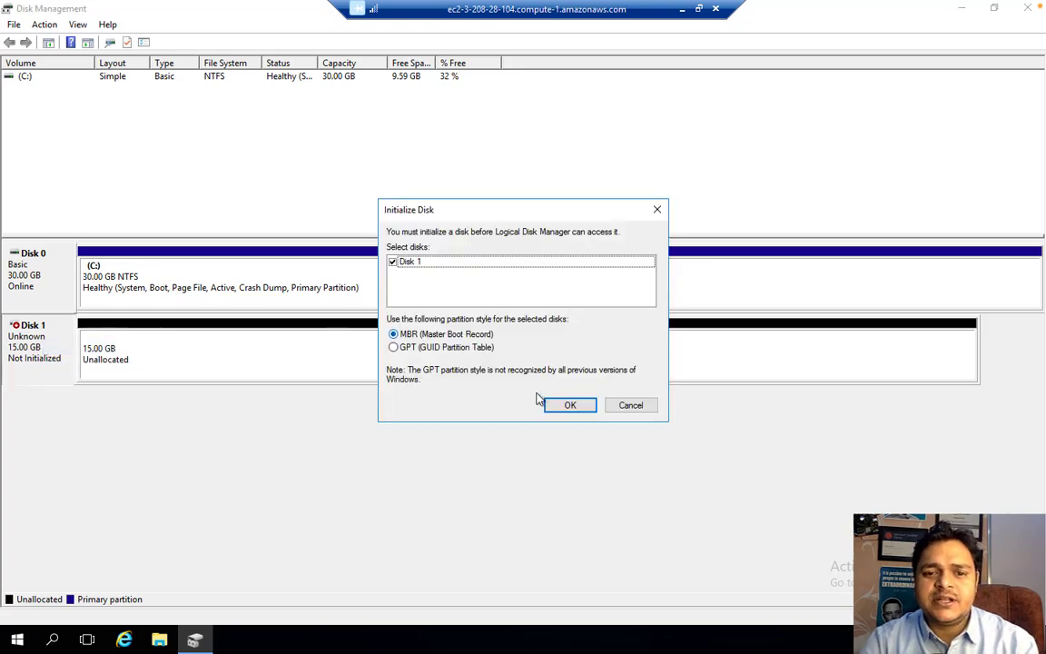
left_click(571, 405)
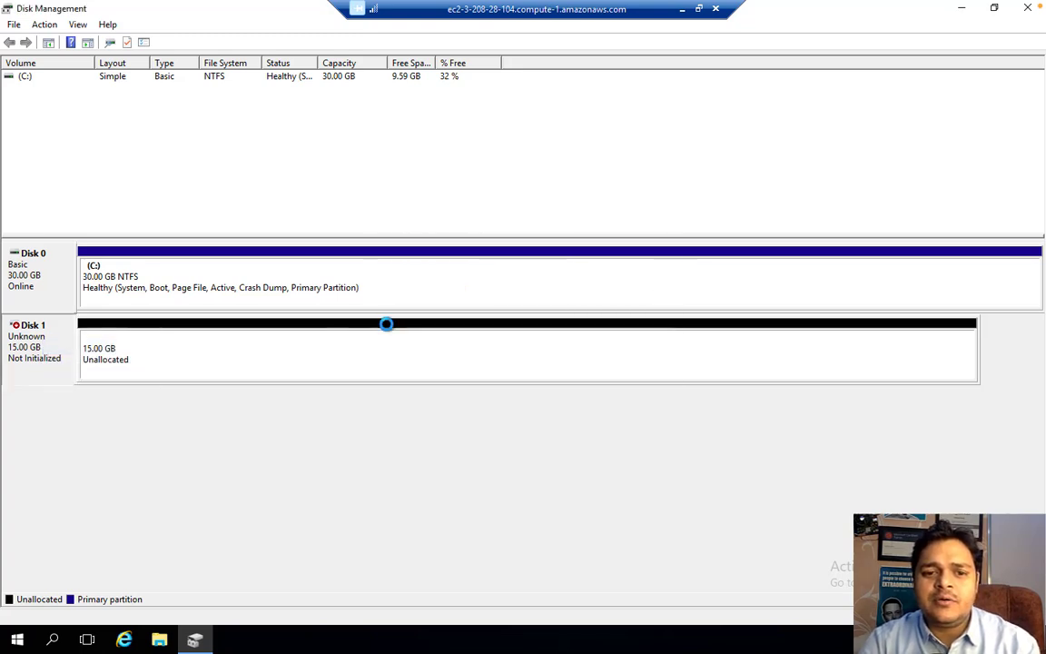
- Create a New Simple Volume on Disk 1 using full size, drive letter D: and NTFS
right_click(309, 343)
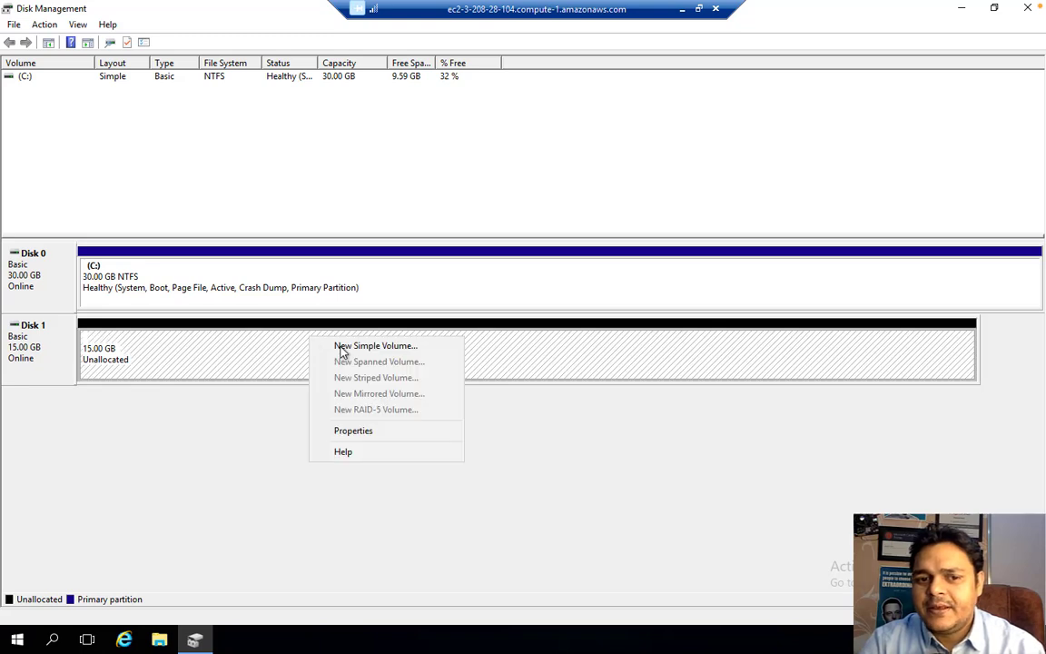
left_click(340, 346)
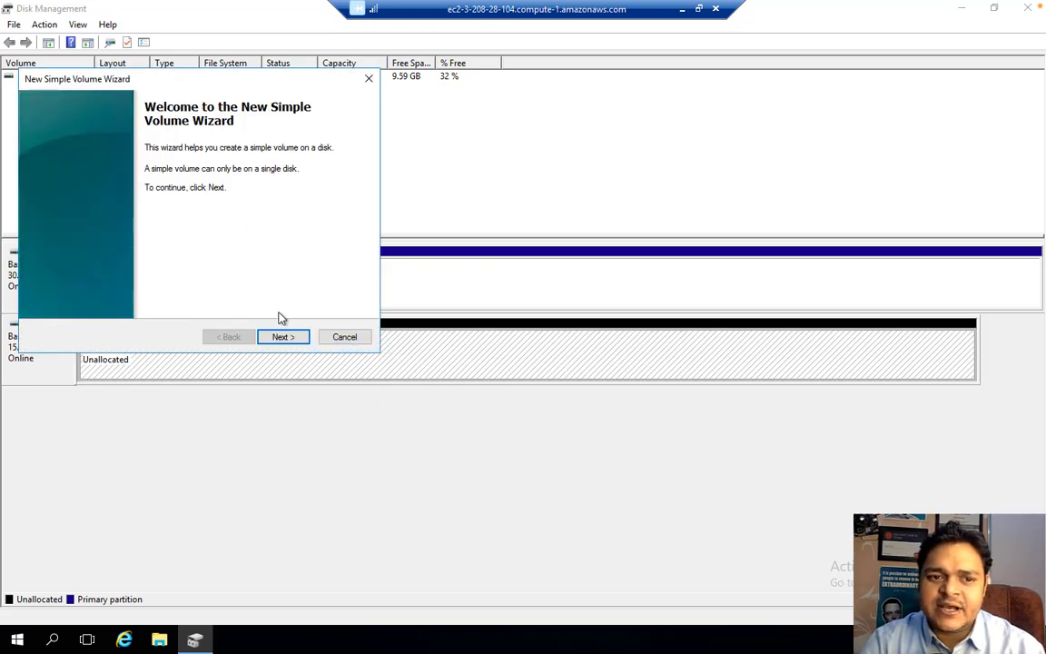
left_click(282, 337)
left_click(282, 337)
left_click(282, 337)
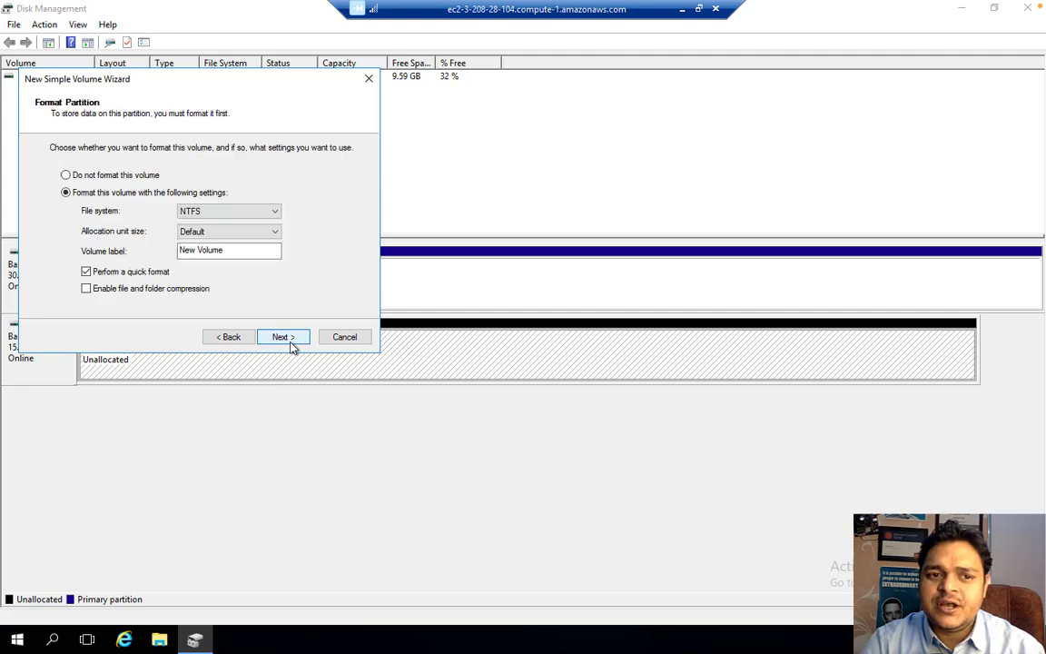
left_click(283, 337)
left_click(288, 339)
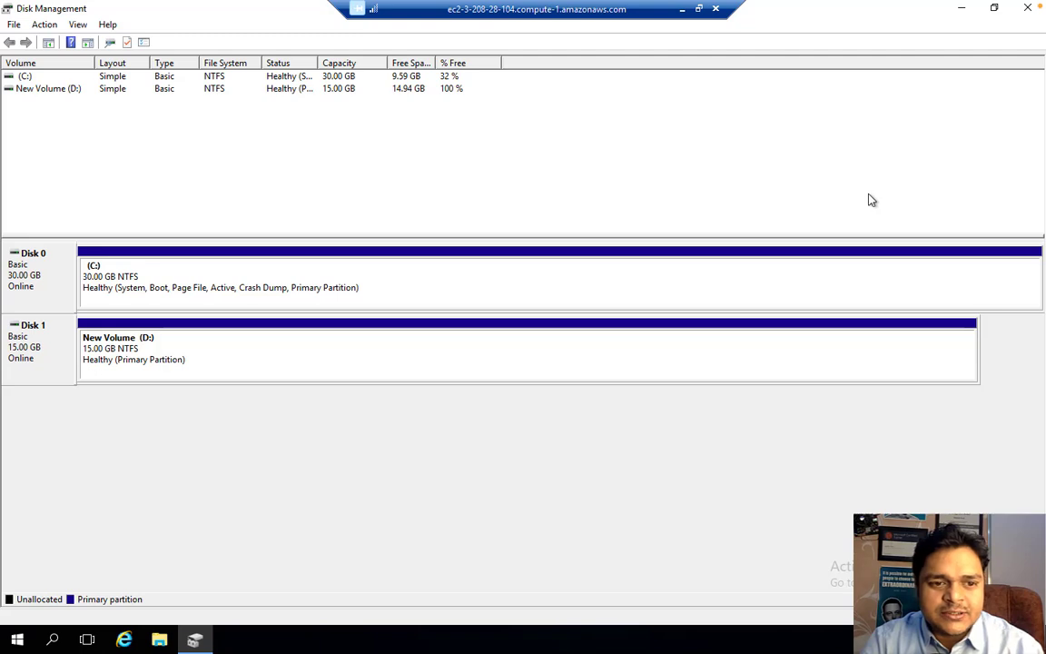
- Minimize the Remote Desktop window and switch Spaces back to the macOS desktop
mouse_move(952, 41)
left_click(951, 10)
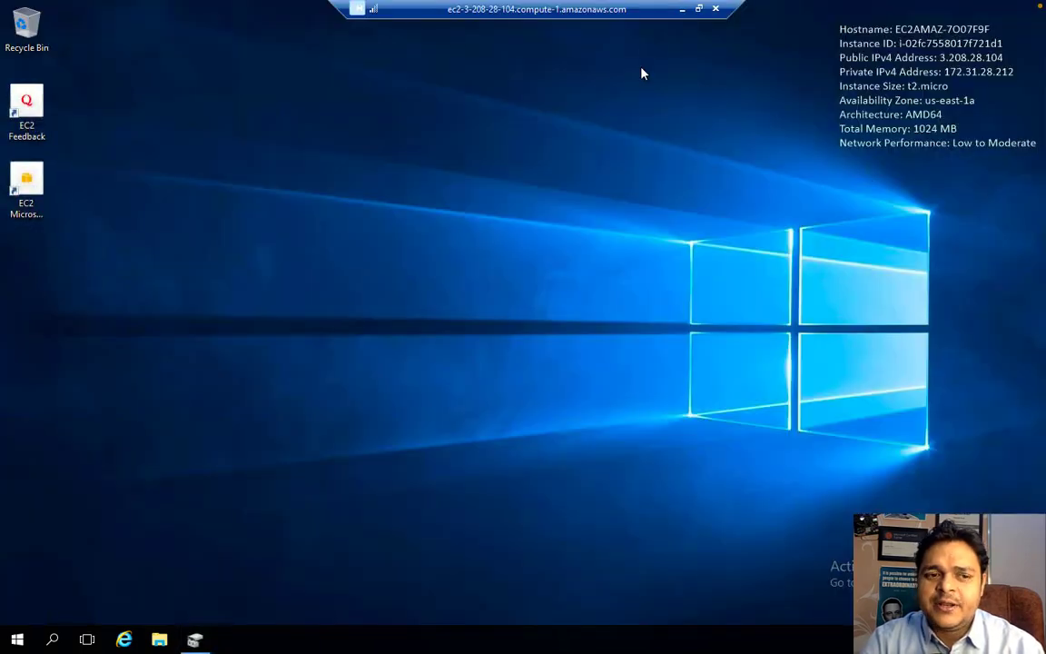
key("ctrl+Left")
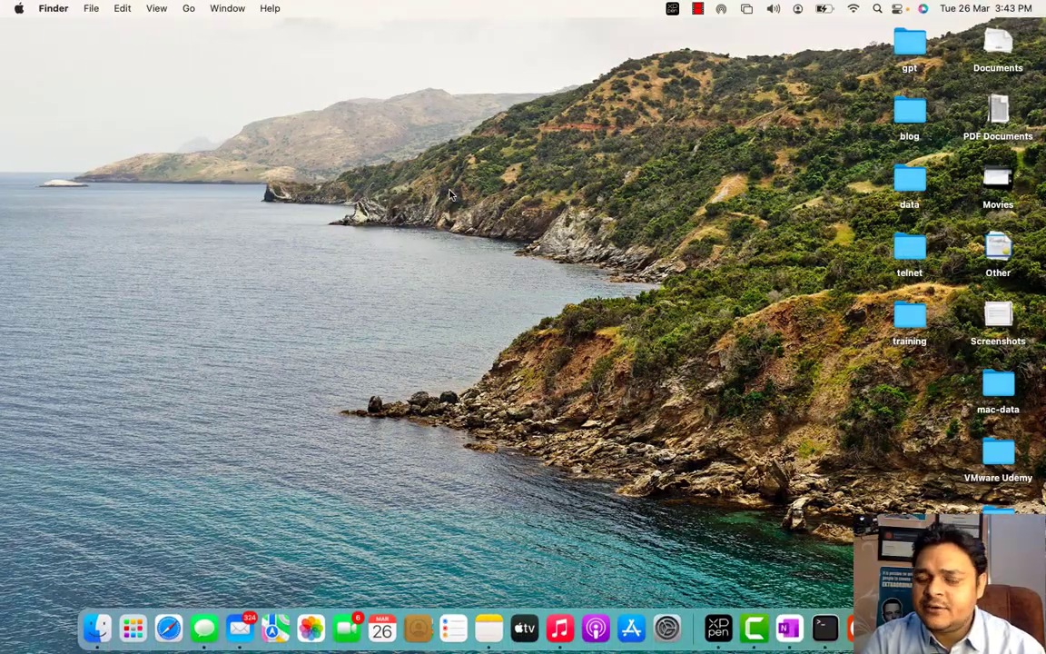
key("ctrl+Right")
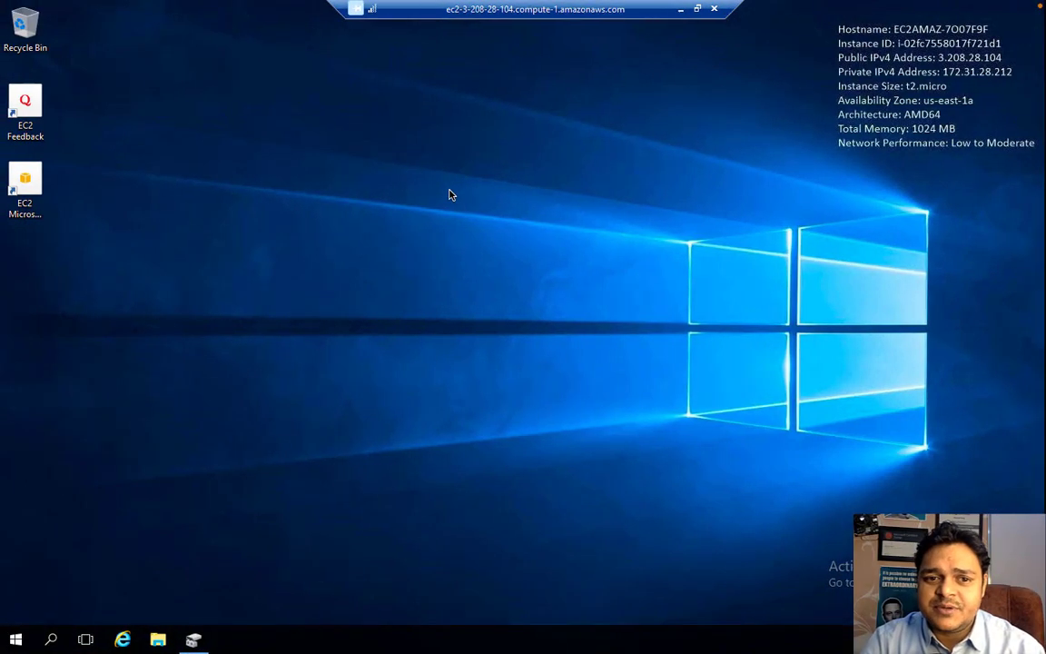
key("ctrl+Left")
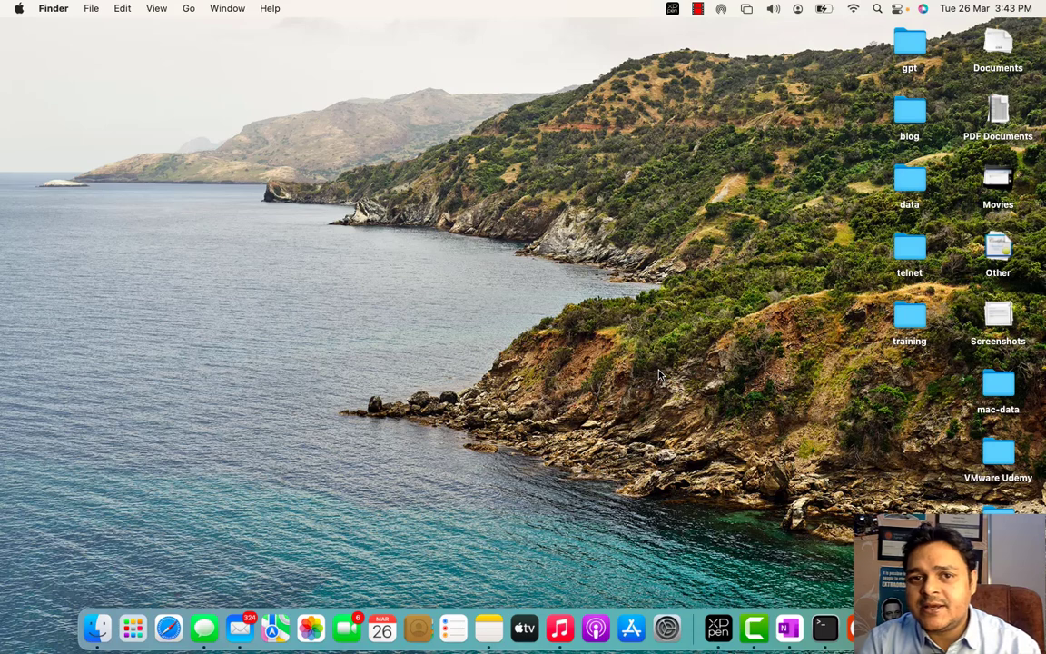
right_click(763, 642)
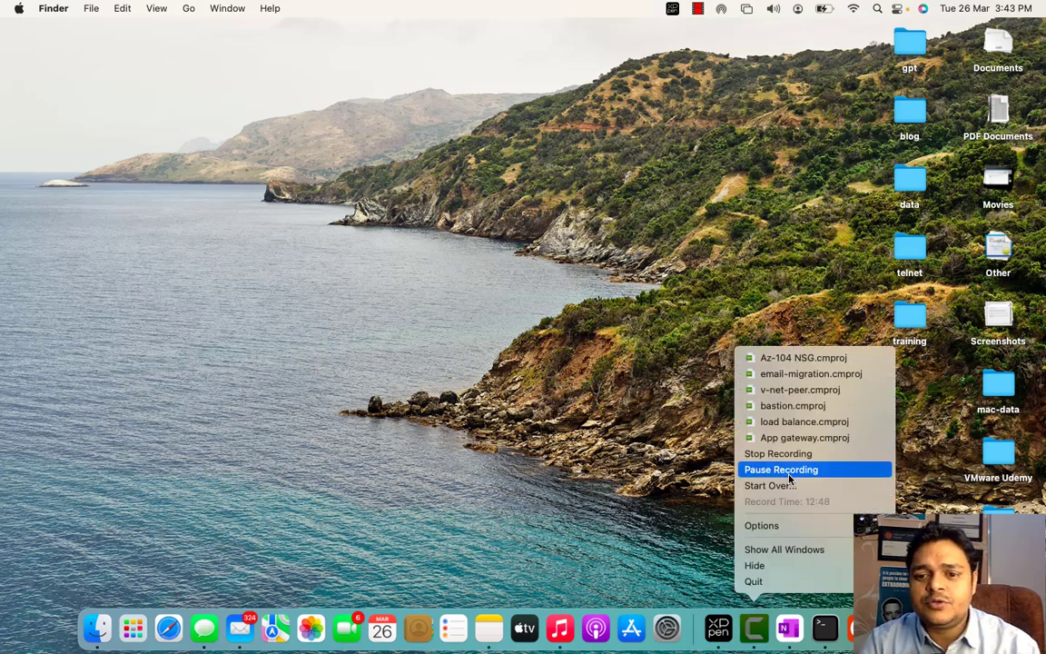